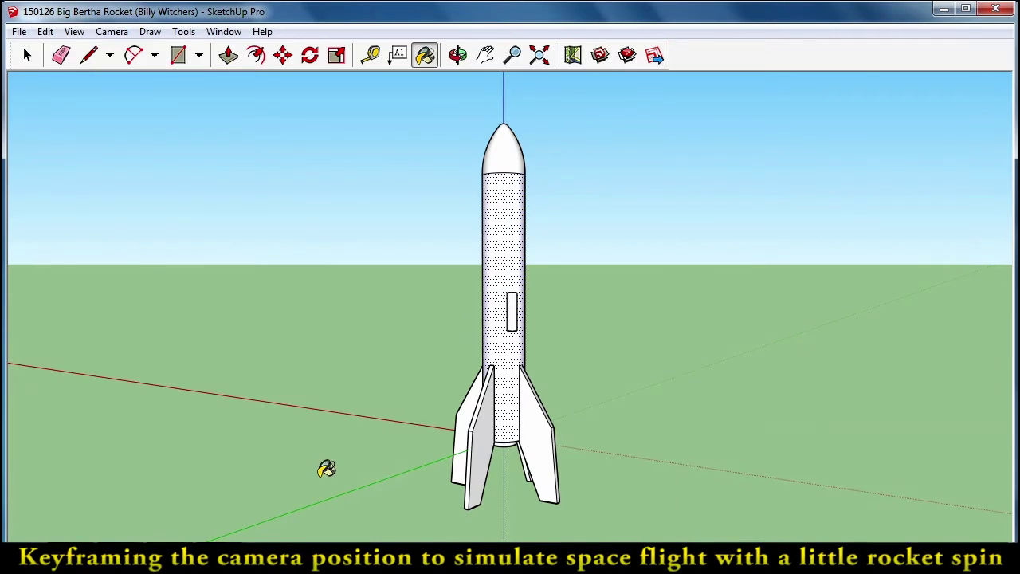
# Orbit the view around the white Big Bertha rocket to see it from a new angle.
pyautogui.click(25, 67)
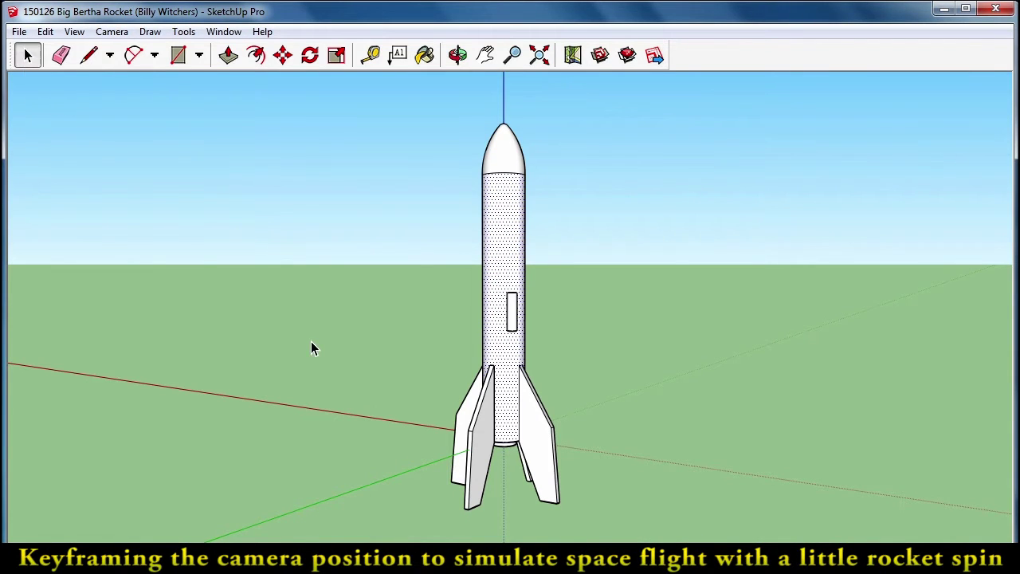
pyautogui.moveTo(313, 342)
pyautogui.mouseDown(button='middle')
pyautogui.moveTo(648, 400)
pyautogui.moveTo(699, 394)
pyautogui.moveTo(186, 371)
pyautogui.mouseUp(button='middle')
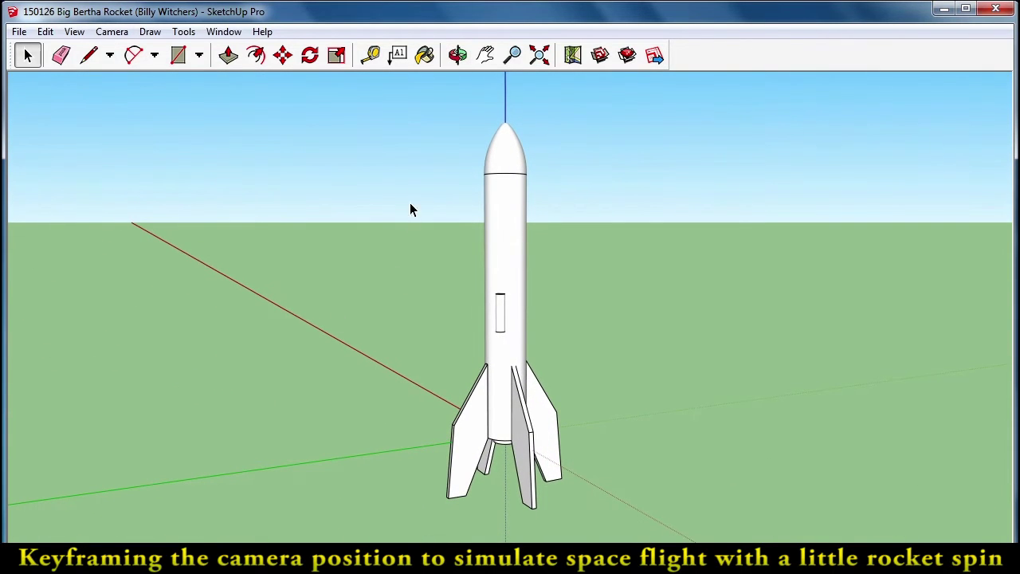
# Show the model's materials in the Paint Bucket's Materials panel, set to In Model.
pyautogui.click(425, 55)
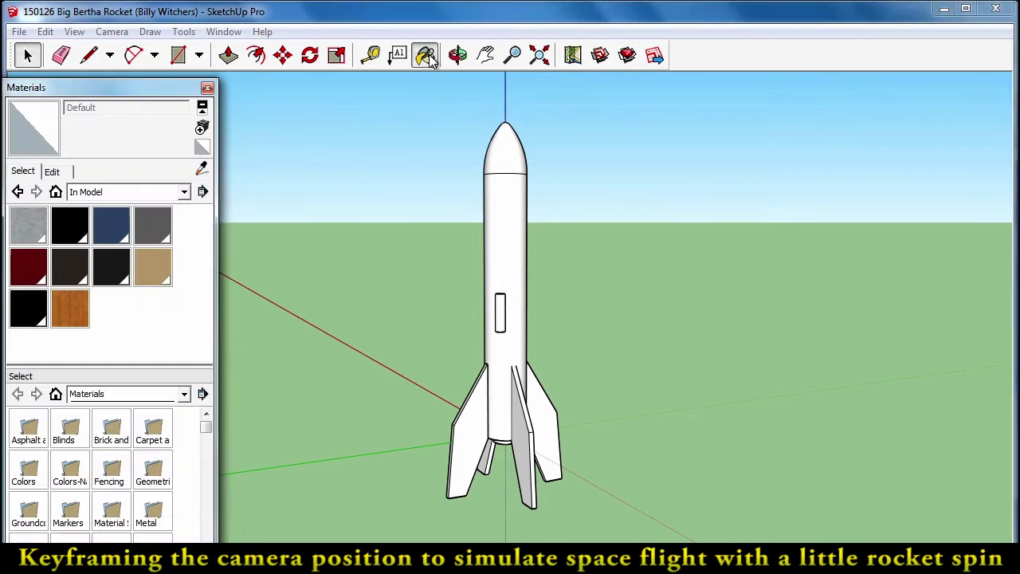
pyautogui.click(112, 195)
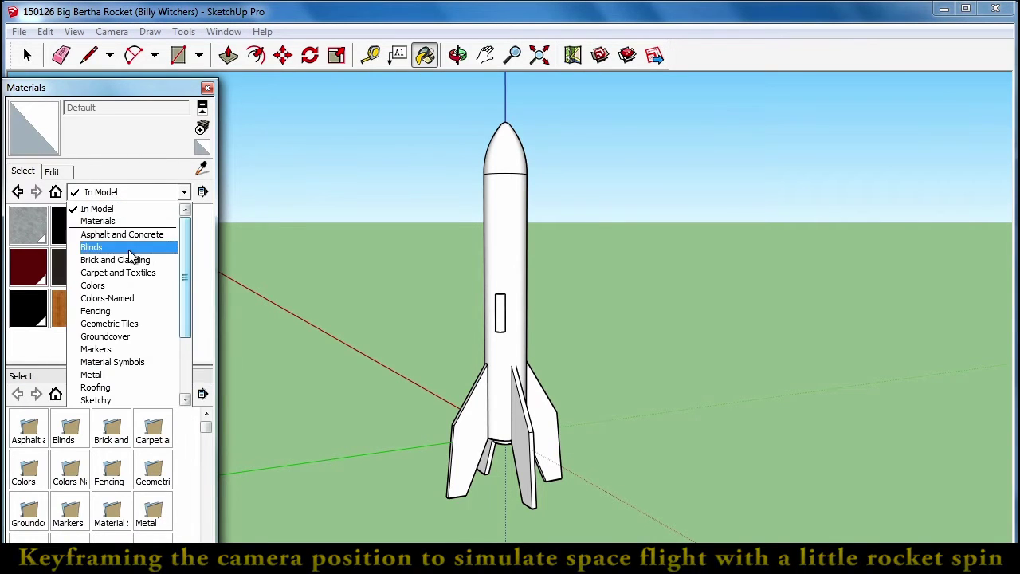
pyautogui.click(107, 210)
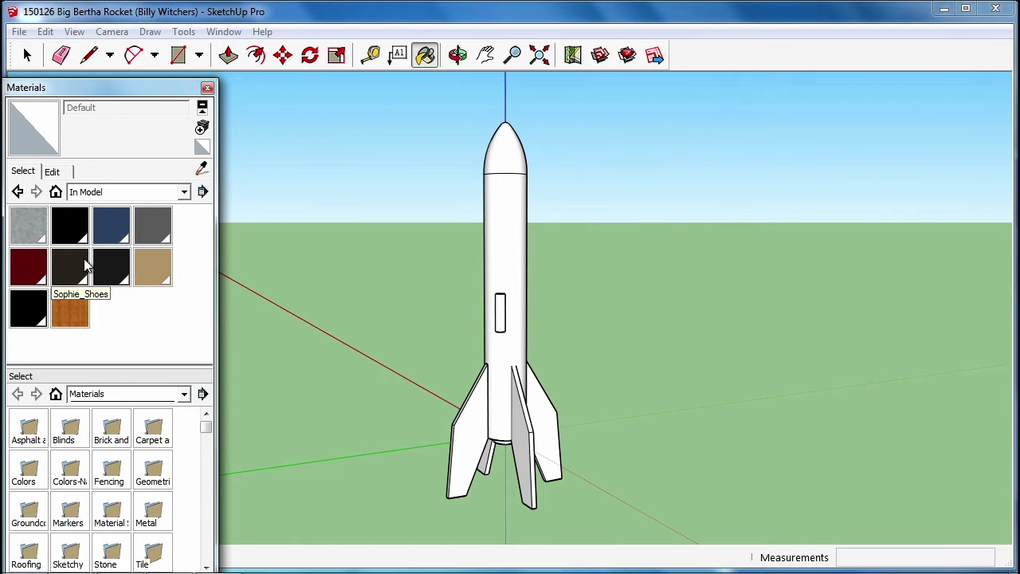
# Delete the Metal_Rough, Wood_Bamboo_Medium and black hair materials, replacing them with default.
pyautogui.click(33, 230)
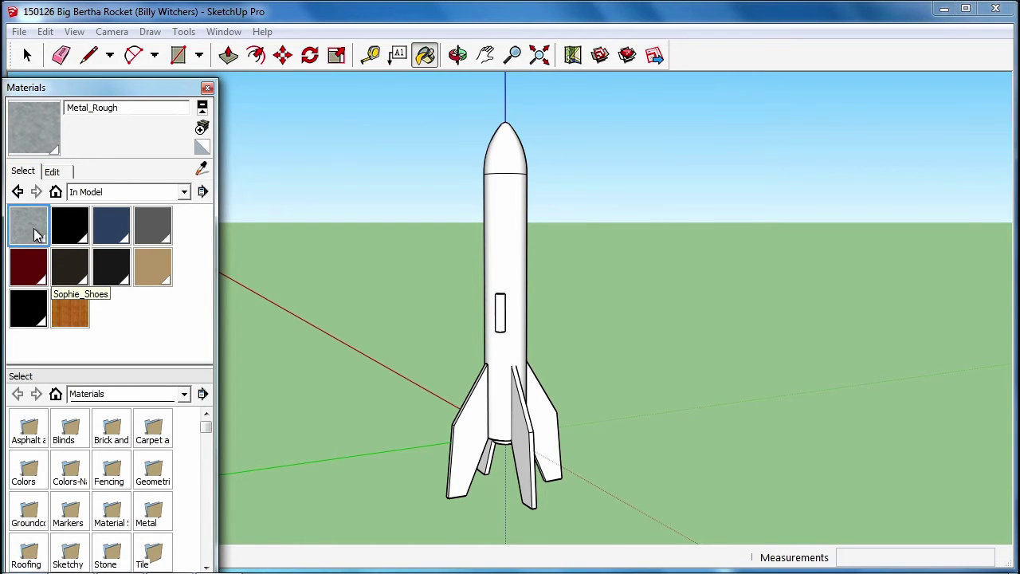
pyautogui.rightClick(34, 229)
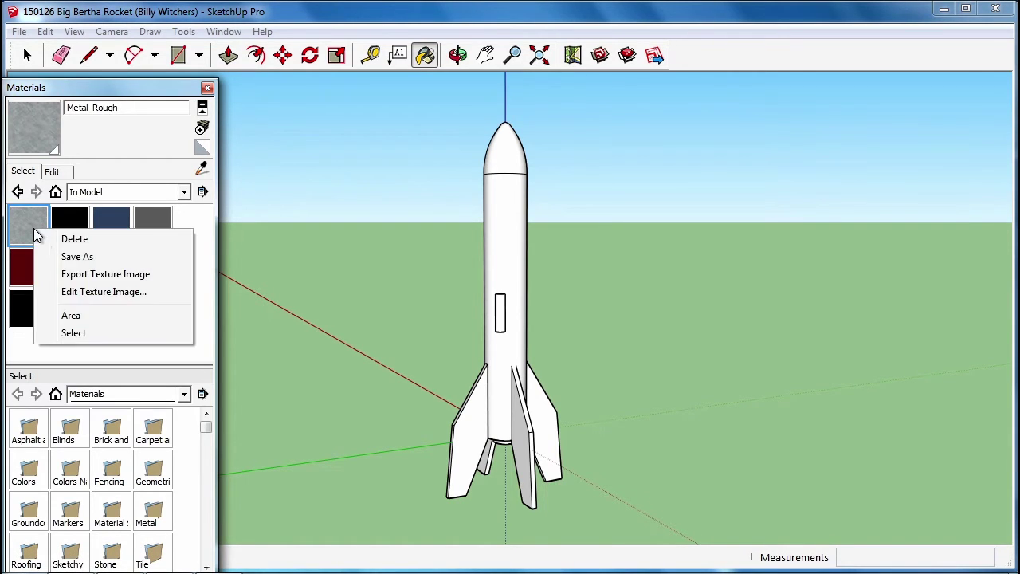
pyautogui.click(76, 239)
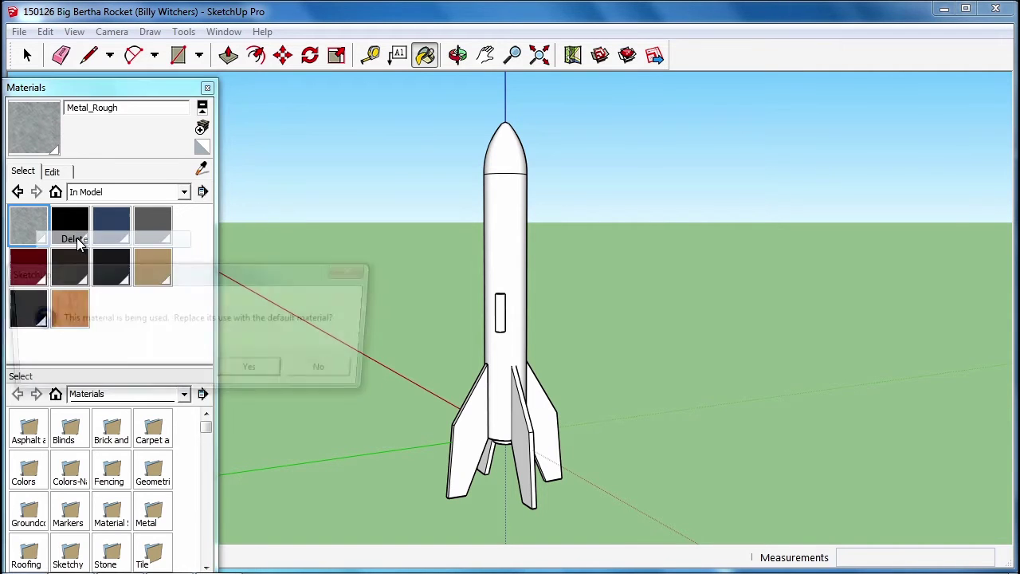
pyautogui.click(255, 372)
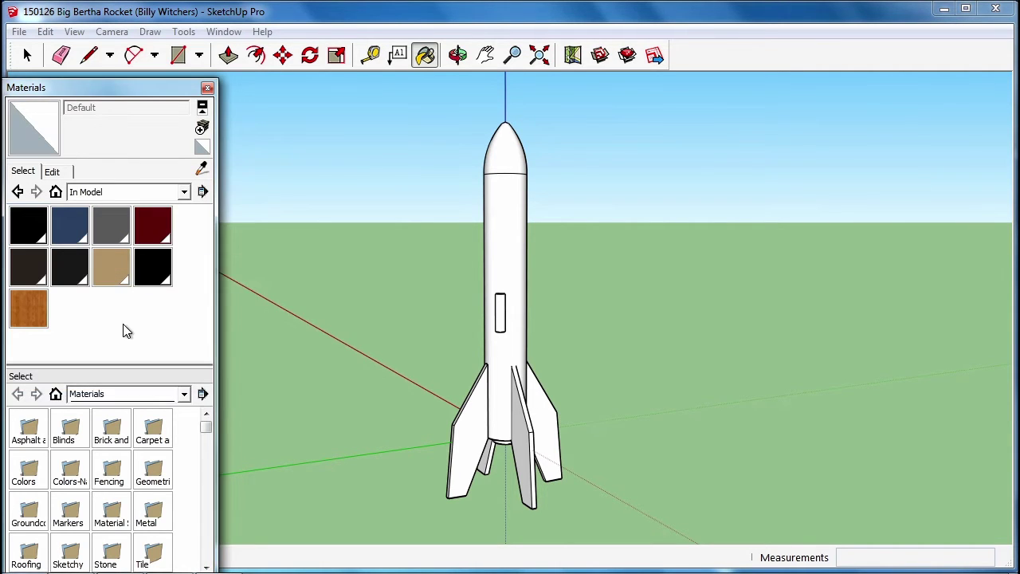
pyautogui.rightClick(25, 310)
pyautogui.click(65, 319)
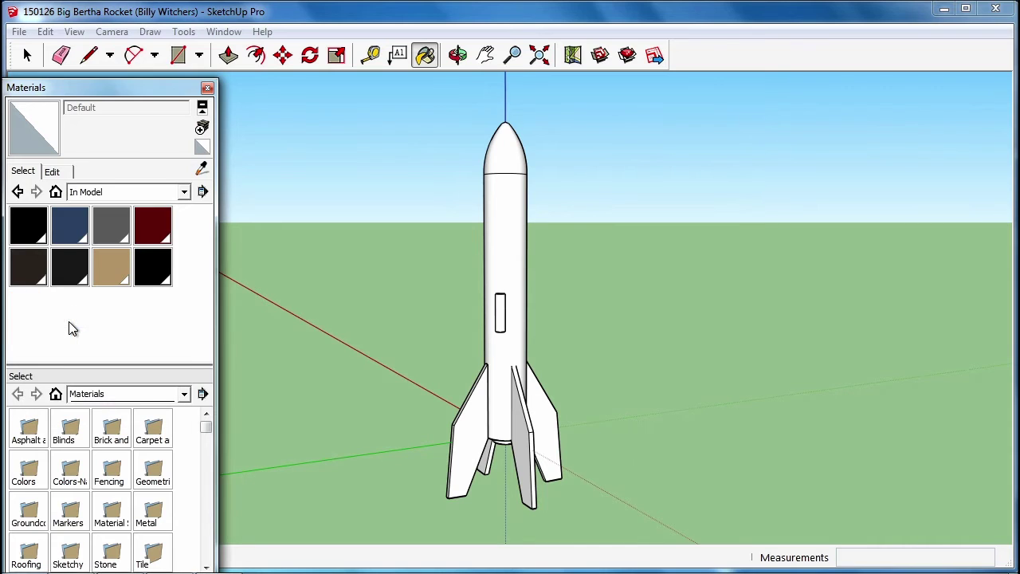
pyautogui.rightClick(34, 232)
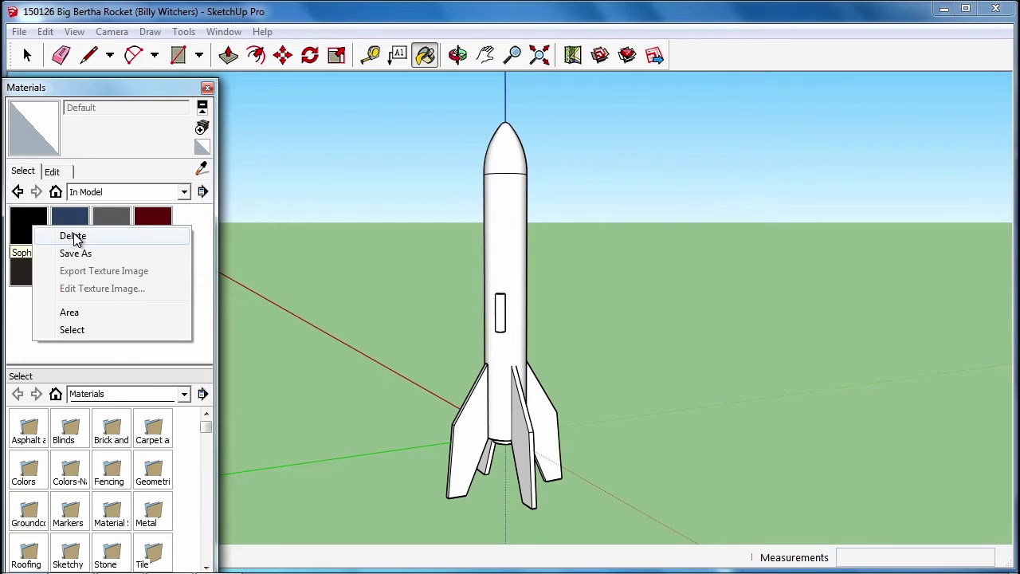
pyautogui.click(72, 237)
pyautogui.click(241, 374)
# Delete the grey, blue shirt and red shirt materials, accepting the default replacement.
pyautogui.rightClick(57, 234)
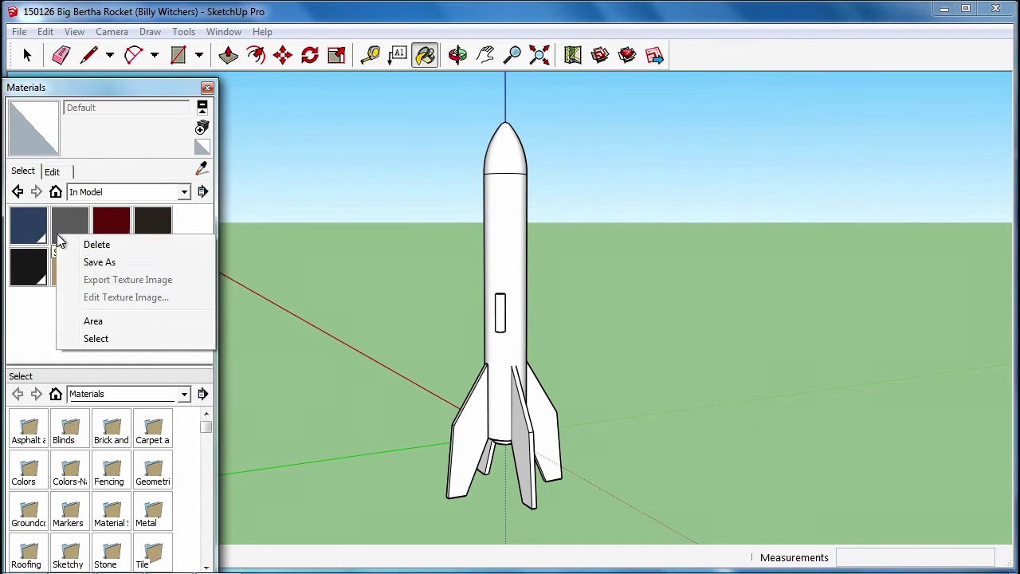
pyautogui.click(84, 243)
pyautogui.click(250, 372)
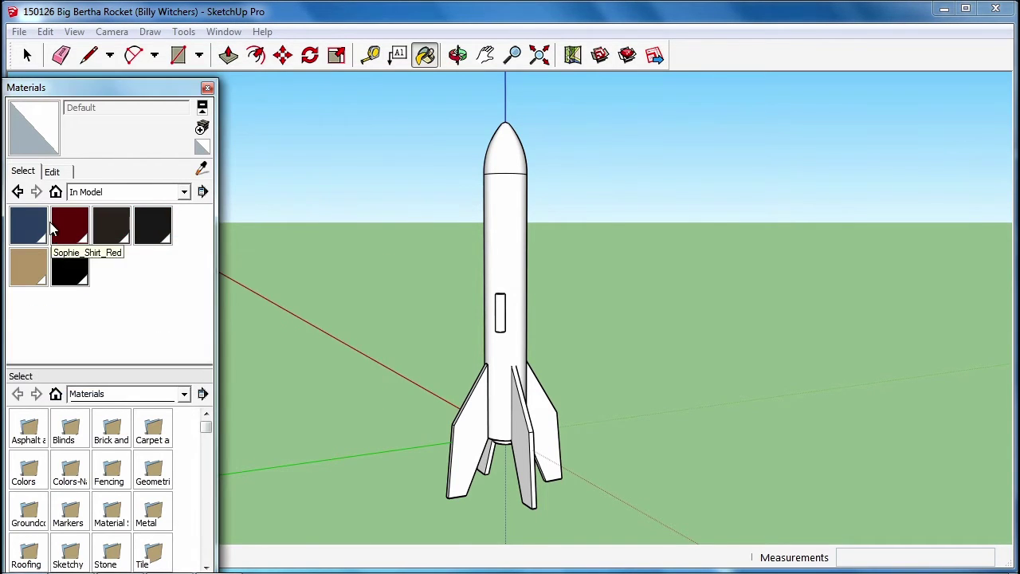
pyautogui.rightClick(70, 223)
pyautogui.click(86, 234)
pyautogui.click(228, 377)
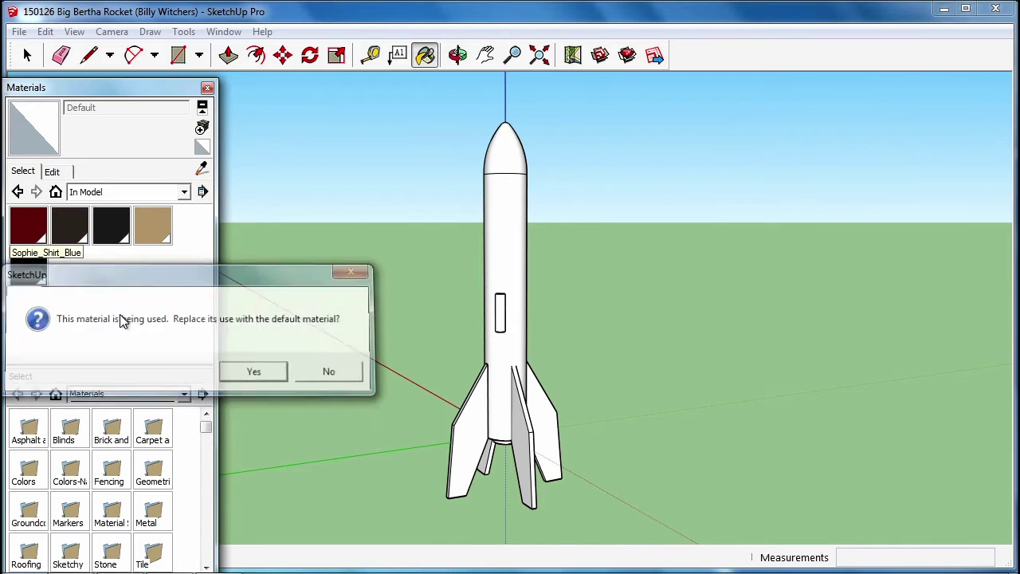
pyautogui.rightClick(35, 228)
pyautogui.click(76, 233)
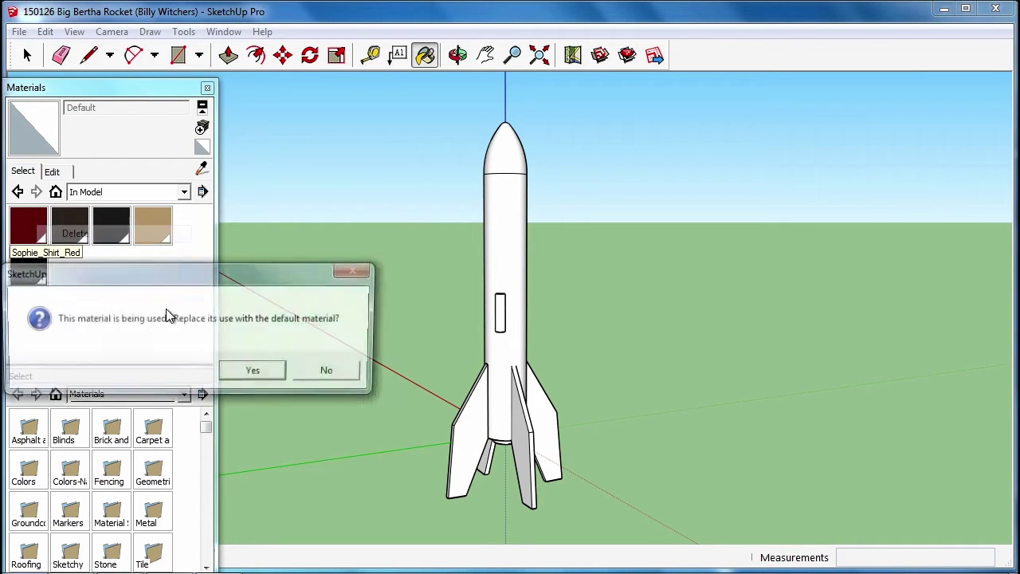
pyautogui.click(251, 372)
# Delete the shoes, black and skin-tone materials, replacing each with the default material.
pyautogui.rightClick(30, 225)
pyautogui.click(65, 233)
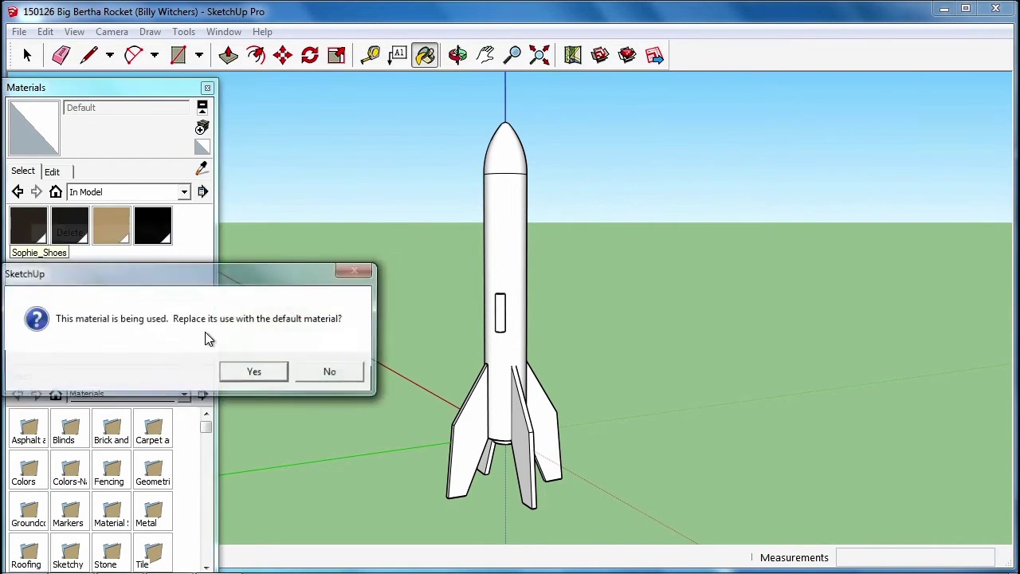
pyautogui.click(253, 370)
pyautogui.rightClick(46, 233)
pyautogui.click(76, 235)
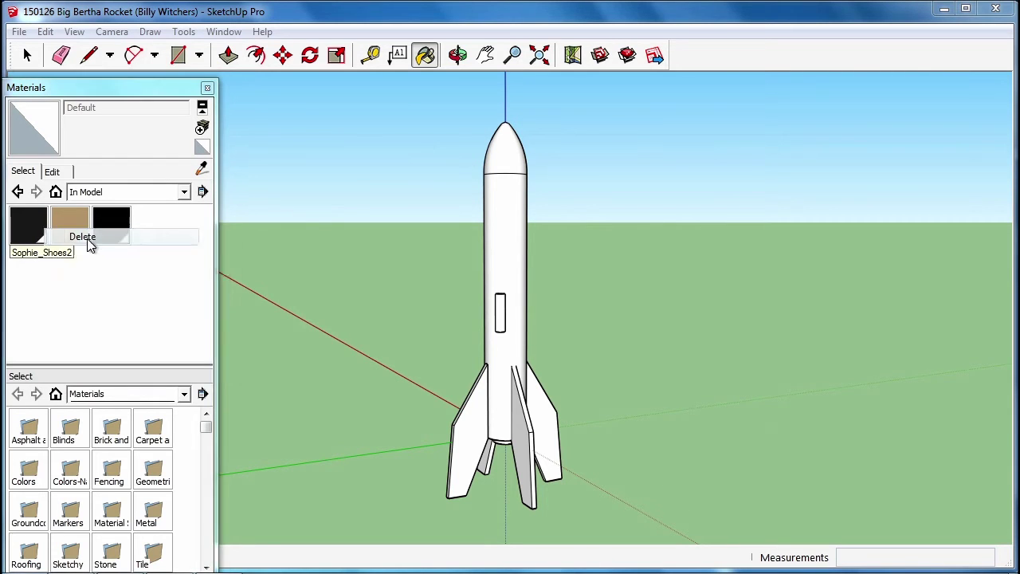
pyautogui.click(249, 371)
pyautogui.click(254, 371)
pyautogui.rightClick(37, 233)
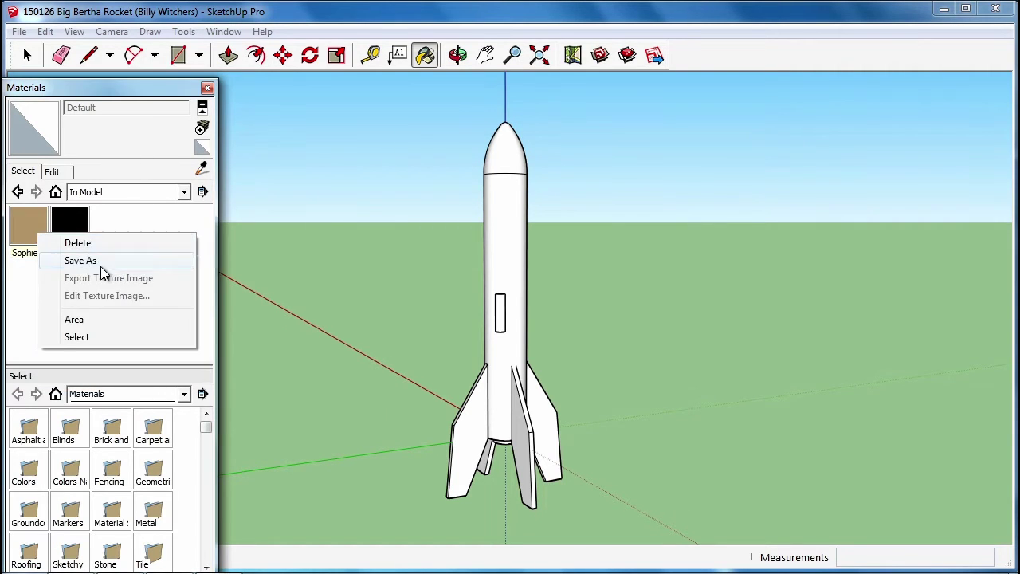
pyautogui.click(79, 241)
pyautogui.click(255, 371)
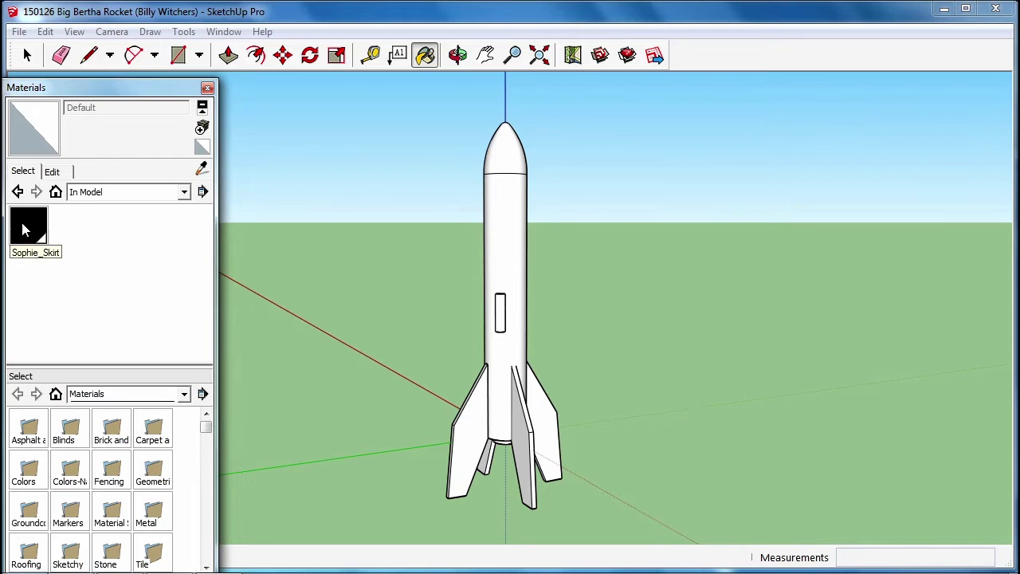
# Delete the last remaining skirt material and close the Materials panel.
pyautogui.rightClick(25, 224)
pyautogui.click(66, 233)
pyautogui.click(268, 372)
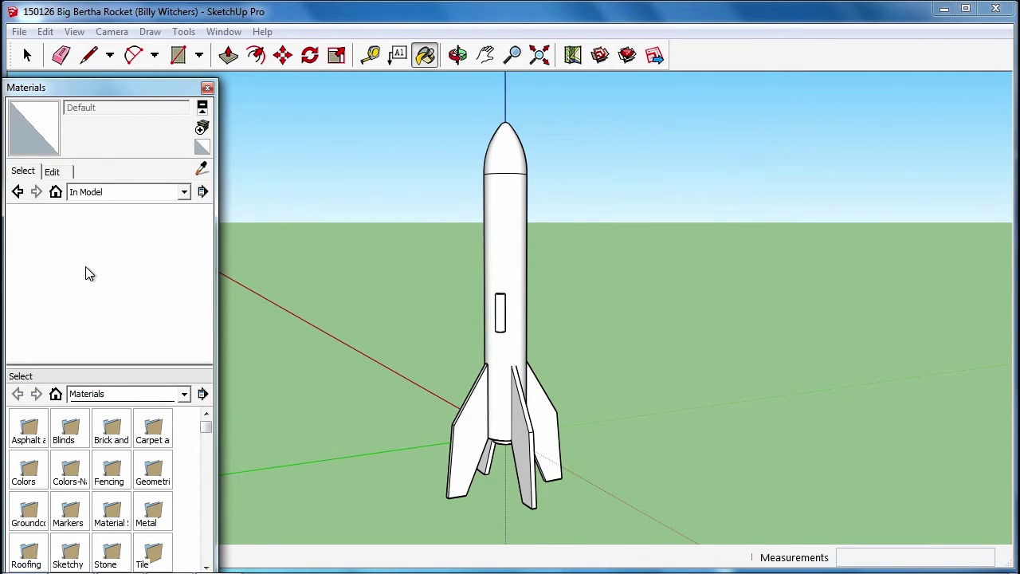
pyautogui.click(208, 87)
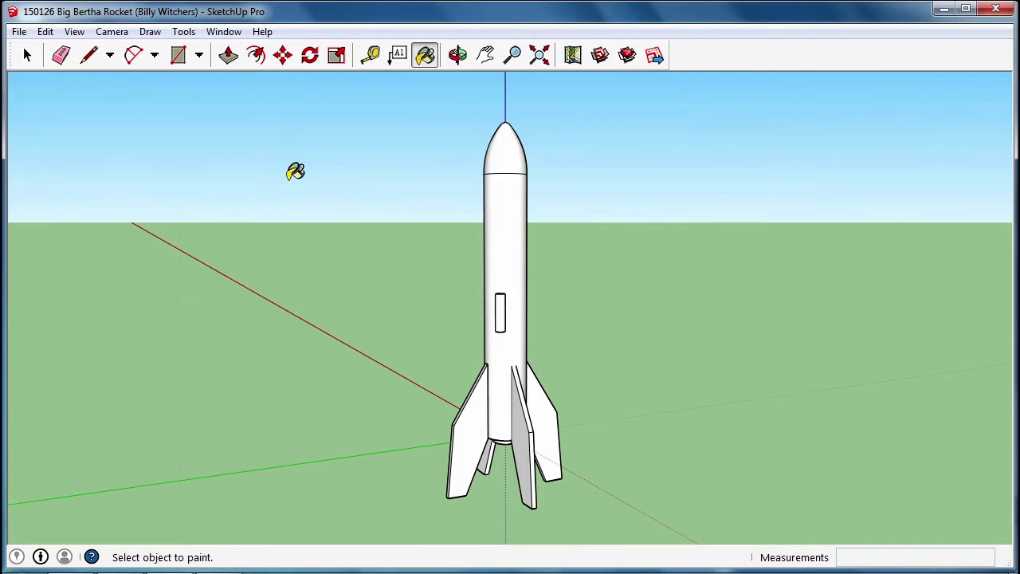
# Box-select the whole rocket and use Make Group on it.
pyautogui.click(28, 55)
pyautogui.moveTo(373, 104); pyautogui.dragTo(708, 510)
pyautogui.press('o')
pyautogui.moveTo(351, 421); pyautogui.dragTo(250, 382)
pyautogui.moveTo(685, 330); pyautogui.dragTo(718, 374)
pyautogui.press('space')
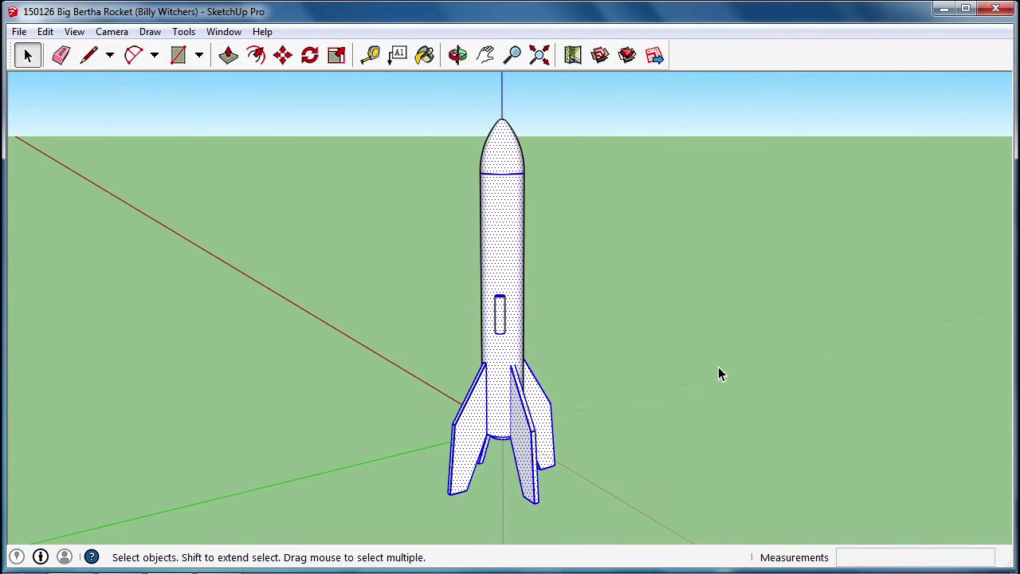
pyautogui.rightClick(515, 269)
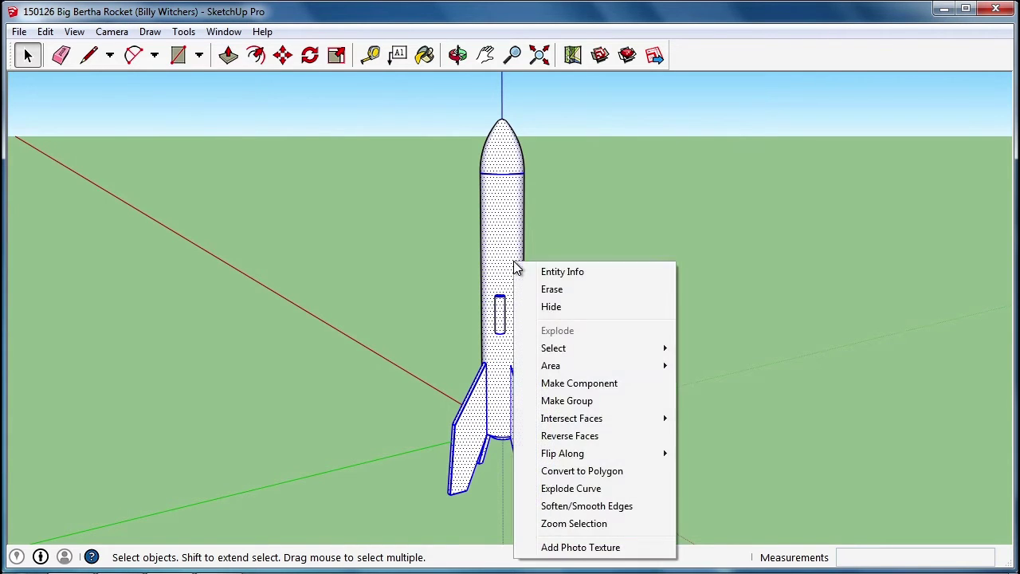
pyautogui.click(583, 400)
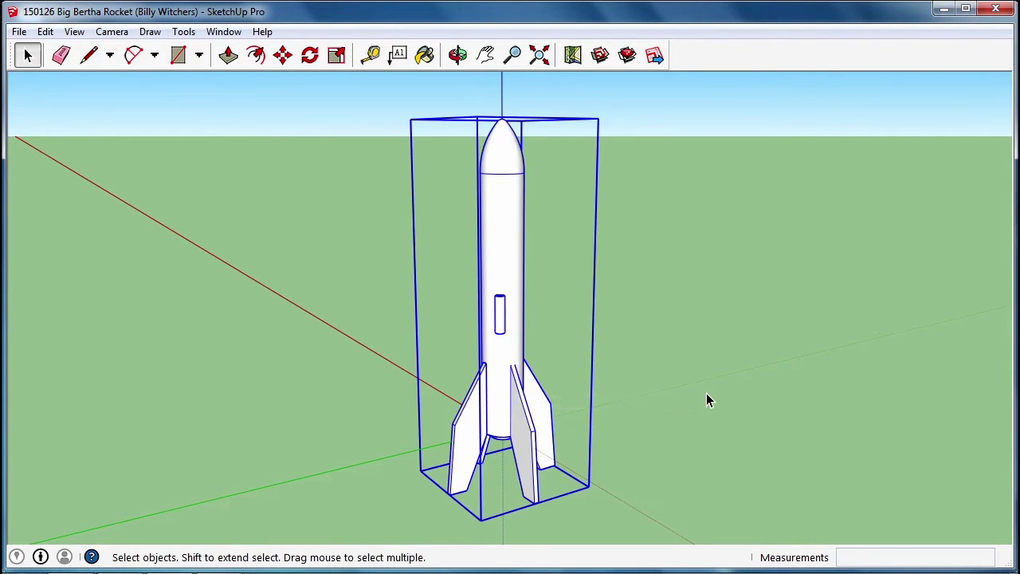
# Explode the rocket group back into loose geometry and deselect it.
pyautogui.moveTo(221, 228); pyautogui.dragTo(471, 226, button='middle')
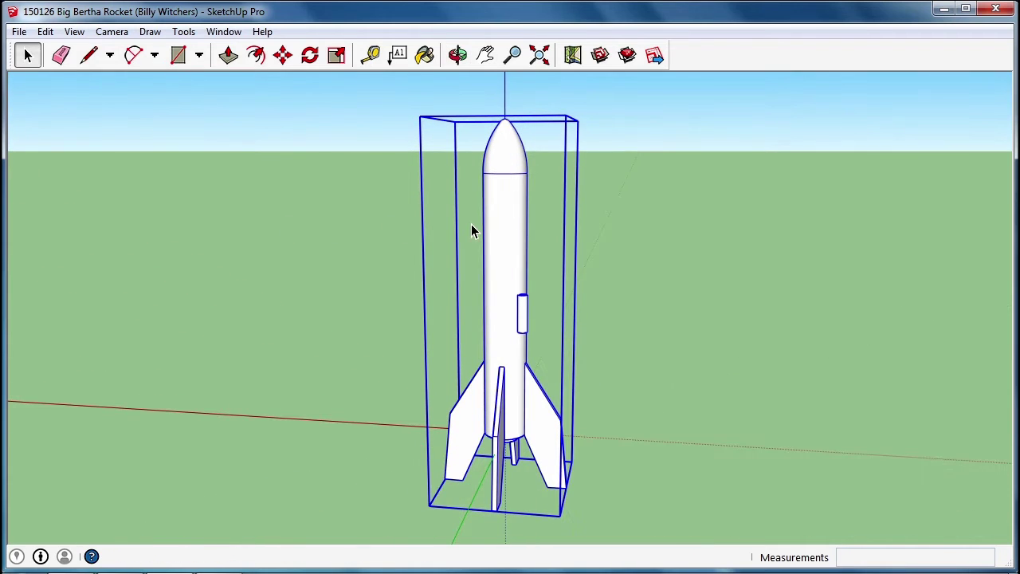
pyautogui.rightClick(517, 238)
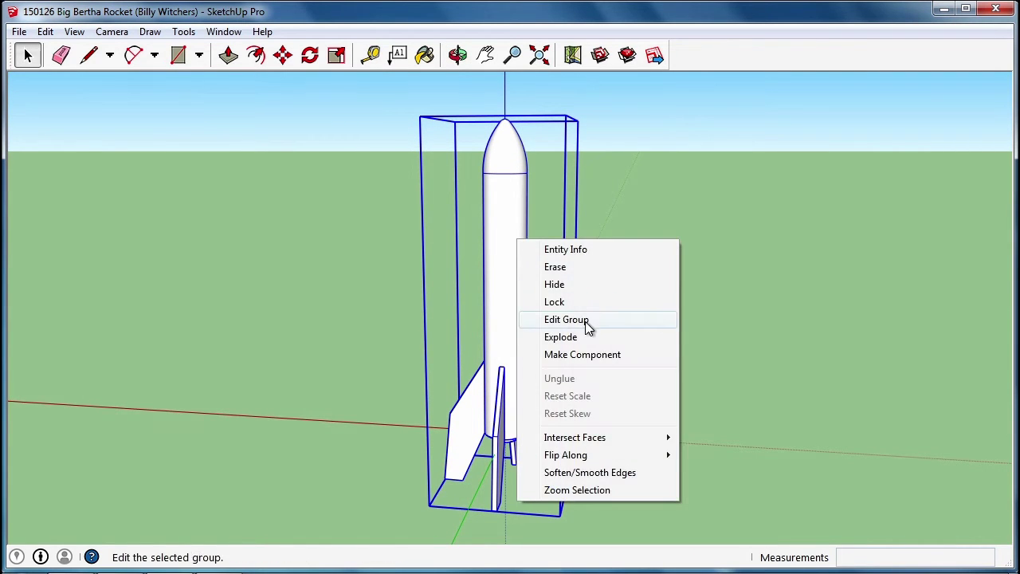
pyautogui.click(522, 338)
pyautogui.rightClick(514, 279)
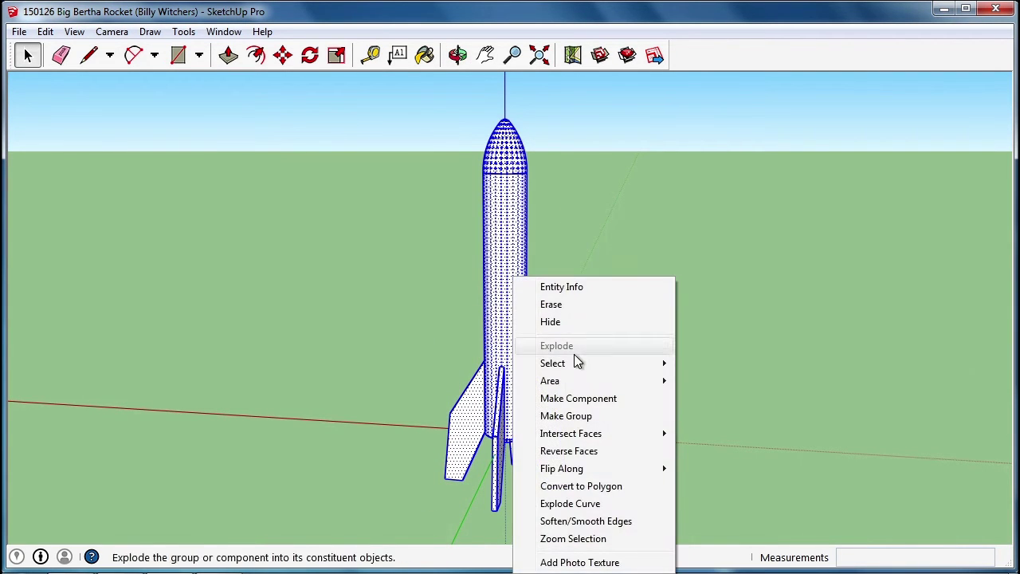
pyautogui.click(408, 277)
# Select all with Ctrl+A, combine the whole rocket into one group, and orbit around it.
pyautogui.hotkey('ctrl', 'a')
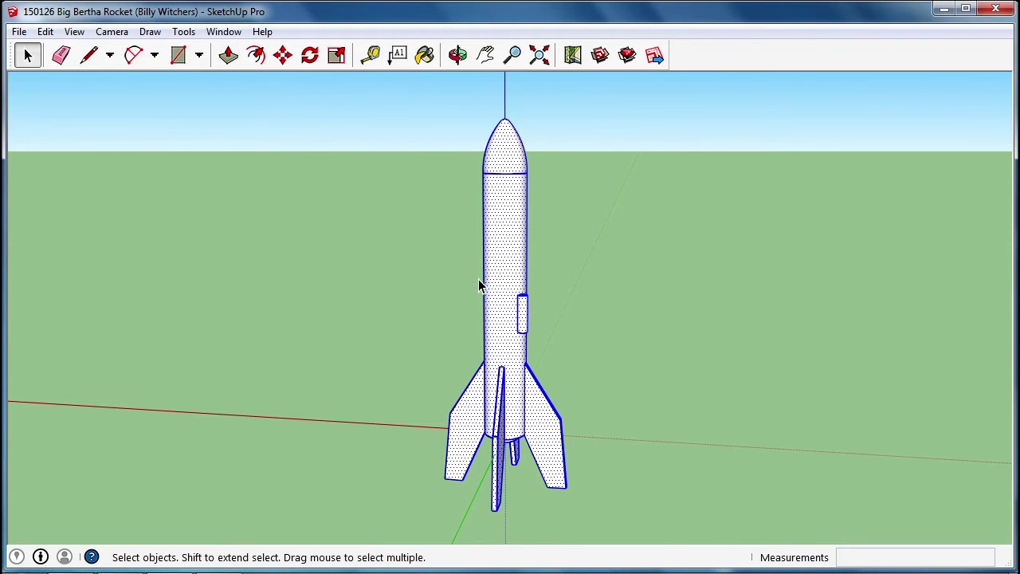
pyautogui.rightClick(499, 280)
pyautogui.click(549, 416)
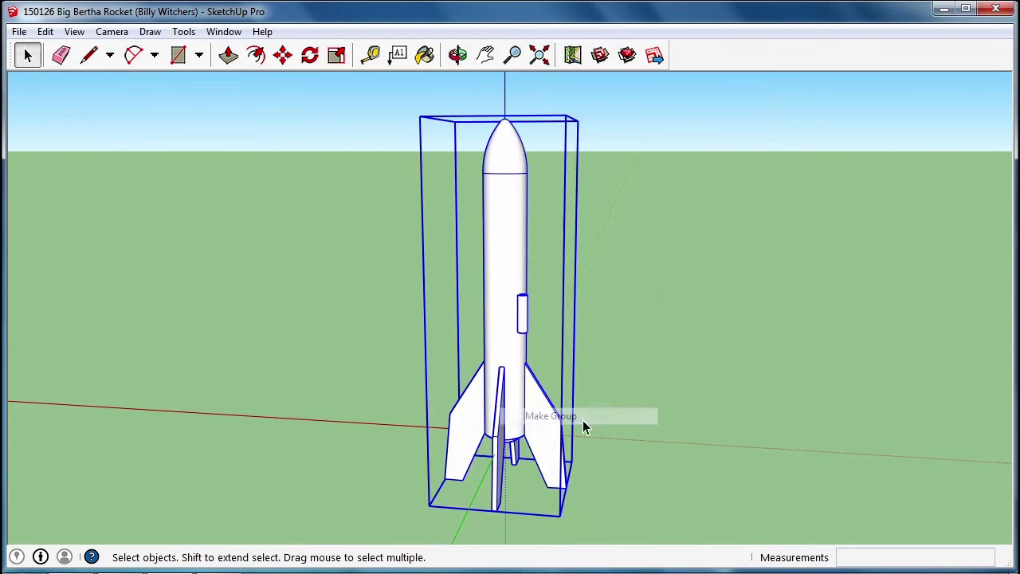
pyautogui.scroll(-3, 566, 383)
pyautogui.moveTo(364, 303); pyautogui.dragTo(728, 358, button='middle')
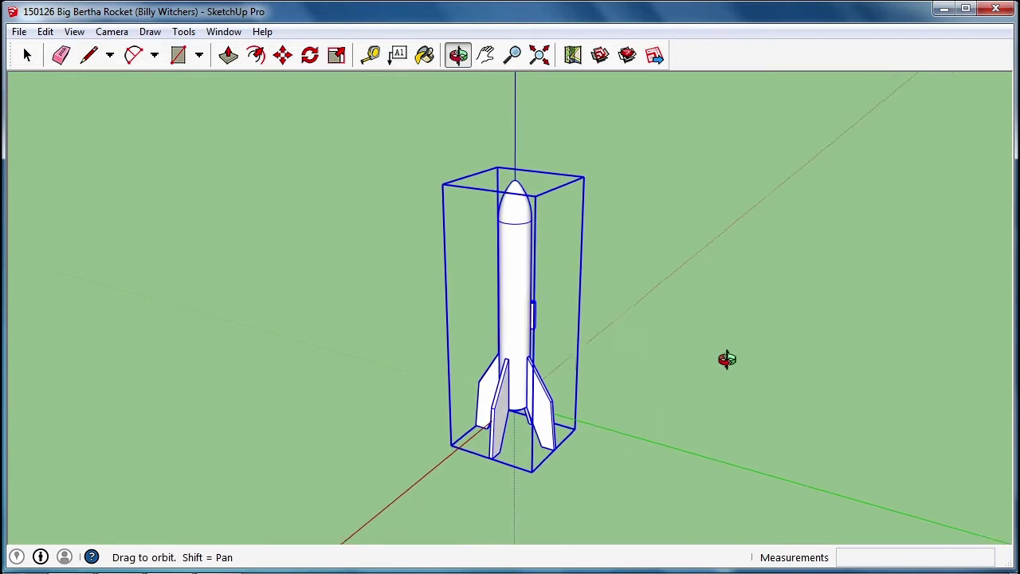
pyautogui.moveTo(359, 269); pyautogui.dragTo(1014, 231, button='middle')
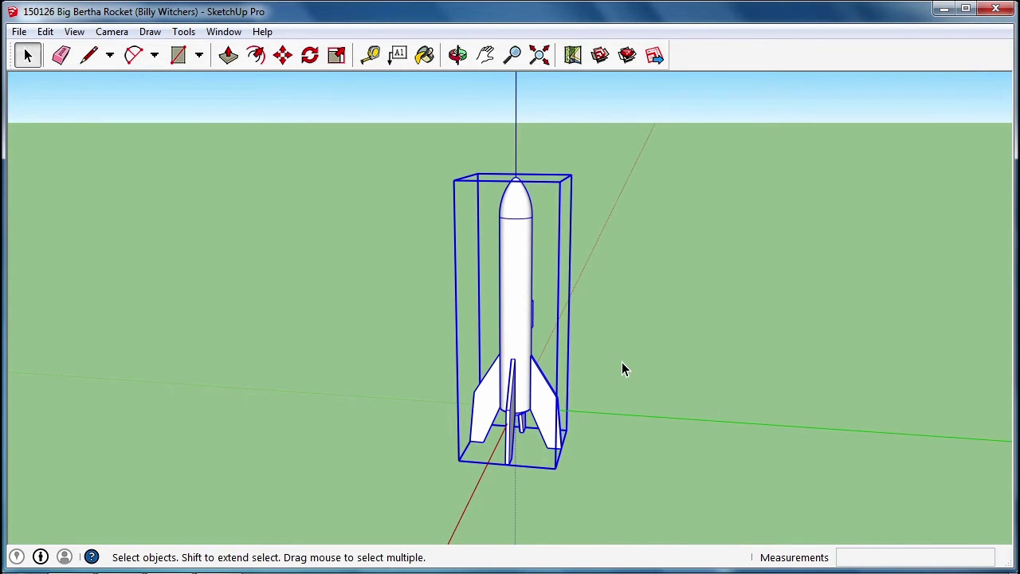
pyautogui.moveTo(635, 385); pyautogui.dragTo(507, 390, button='middle')
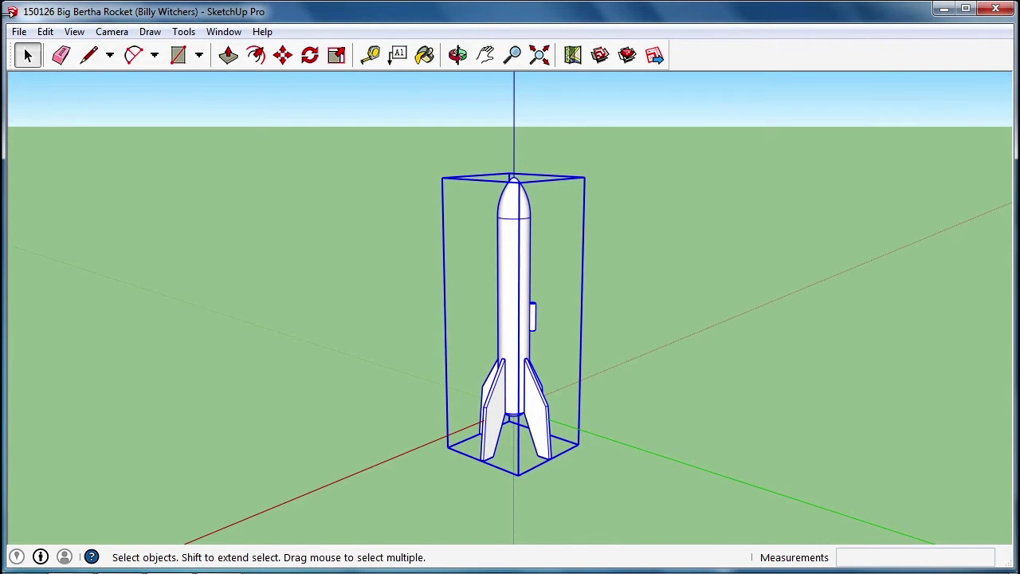
pyautogui.click(18, 32)
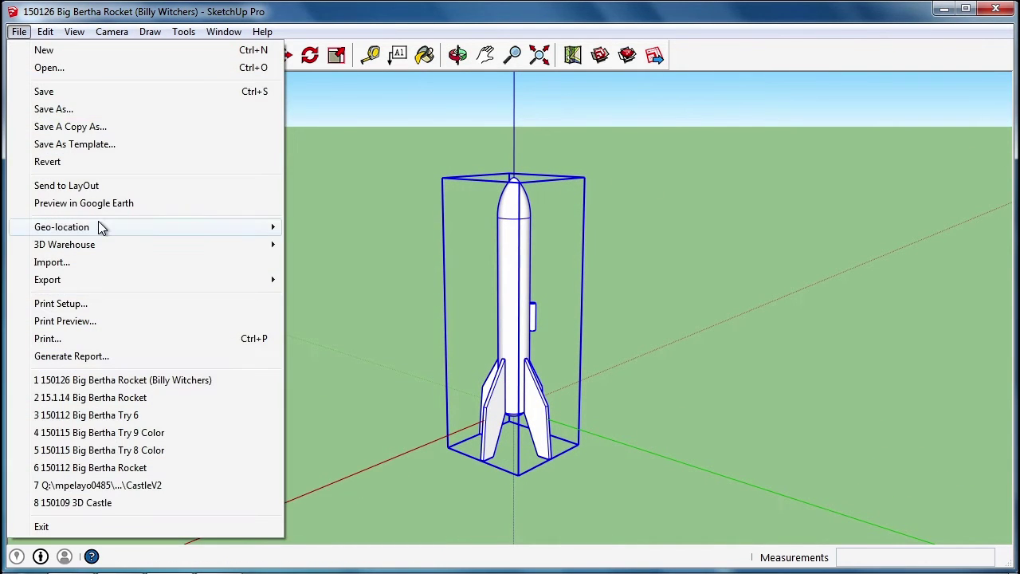
# Start a 3D Model export and browse to the H:\150112 Big Bertha Rocket folder.
pyautogui.moveTo(102, 281)
pyautogui.click(344, 280)
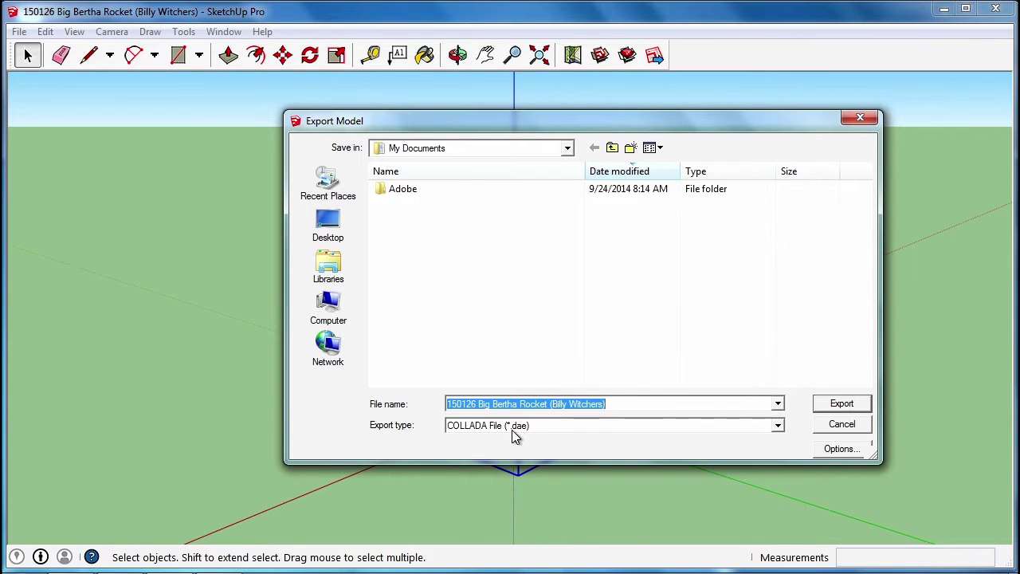
pyautogui.click(328, 307)
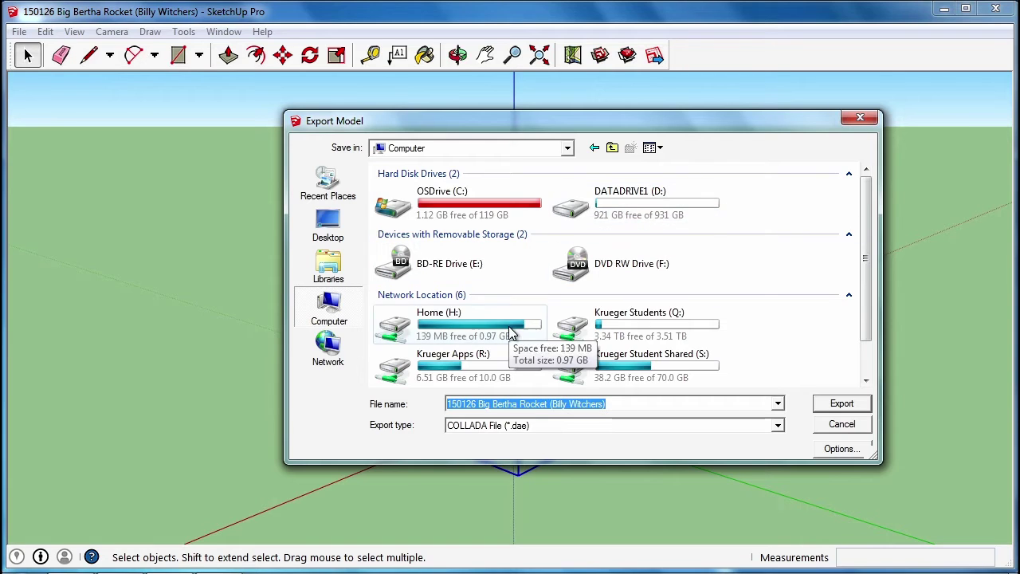
pyautogui.doubleClick(536, 333)
pyautogui.doubleClick(439, 192)
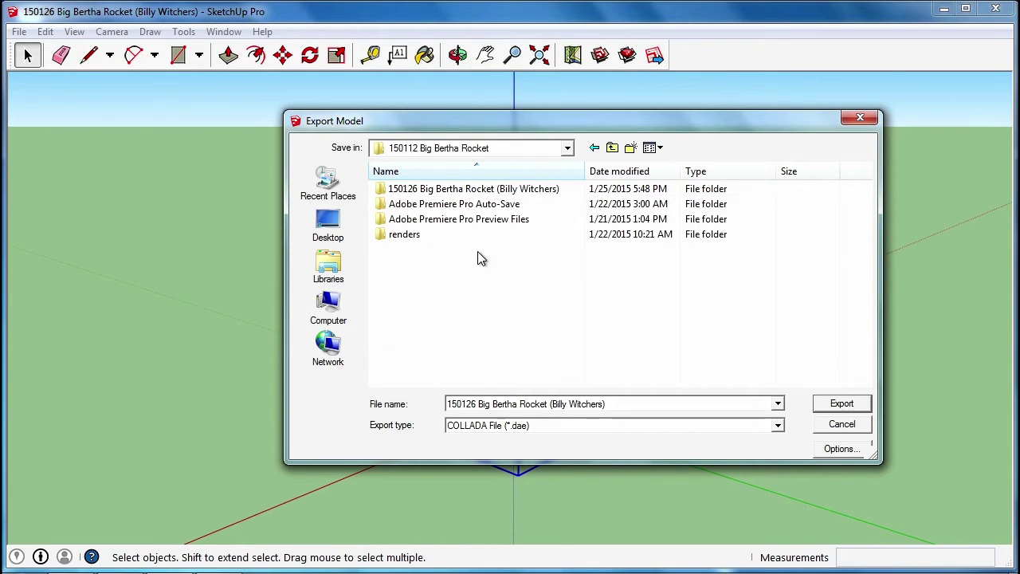
# Export the rocket as a COLLADA .dae file, then close SketchUp and answer the save prompt.
pyautogui.click(599, 404)
pyautogui.click(620, 404)
pyautogui.write('0')
pyautogui.press('BackSpace')
pyautogui.press('Return')
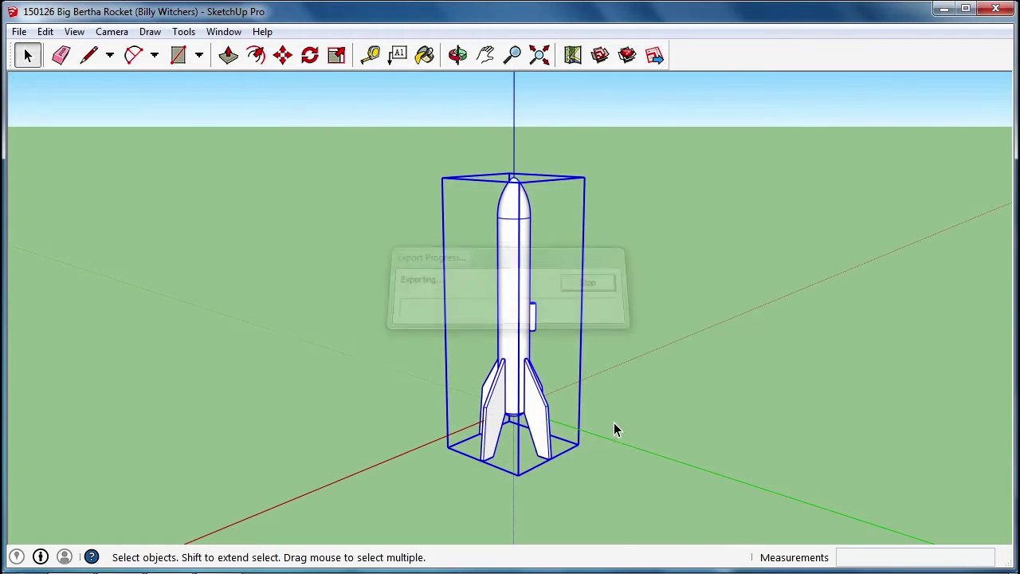
pyautogui.click(996, 8)
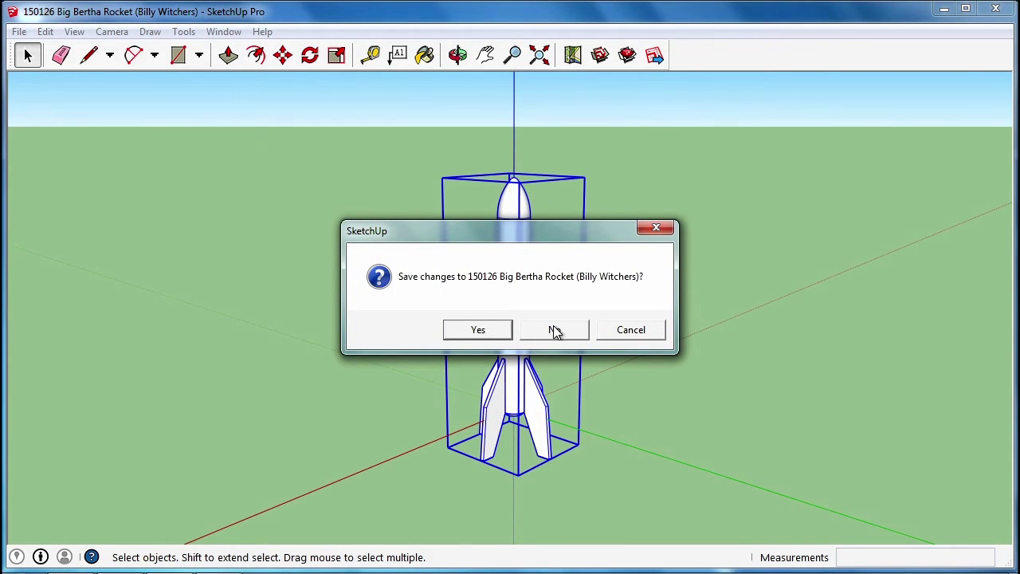
pyautogui.click(478, 330)
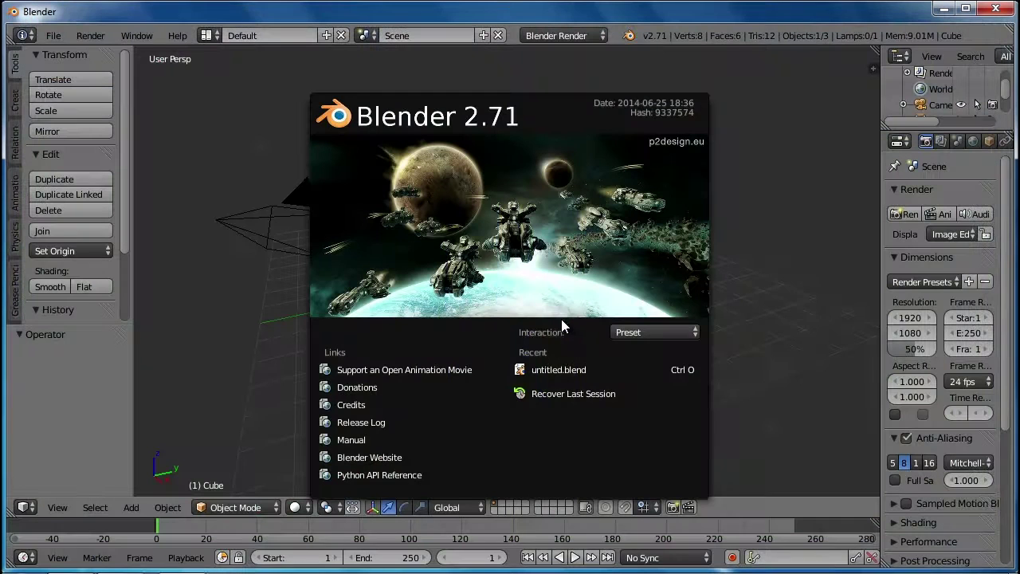
# Dismiss Blender's splash screen and delete the default cube.
pyautogui.click(765, 242)
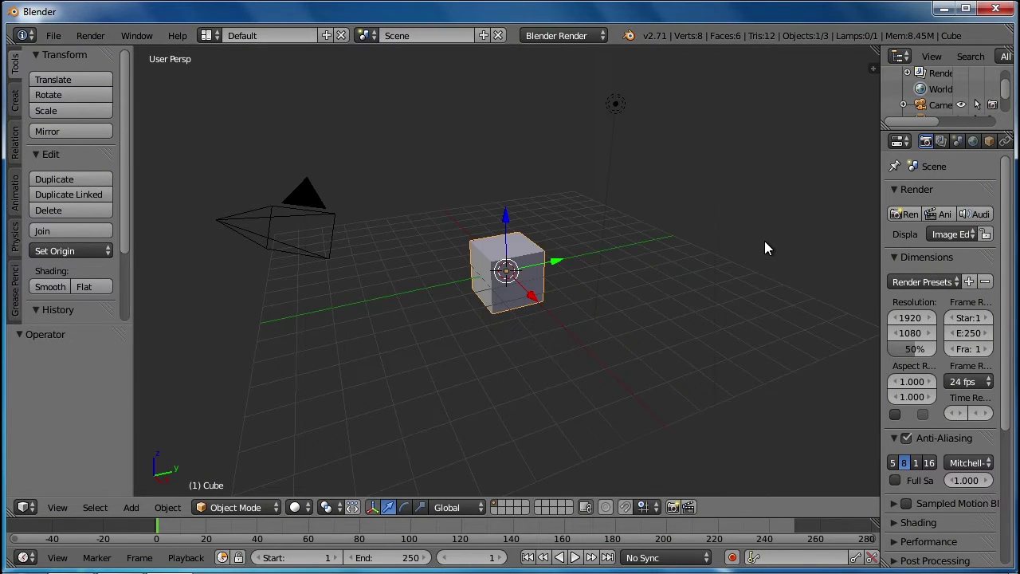
pyautogui.press('x')
pyautogui.click(516, 260)
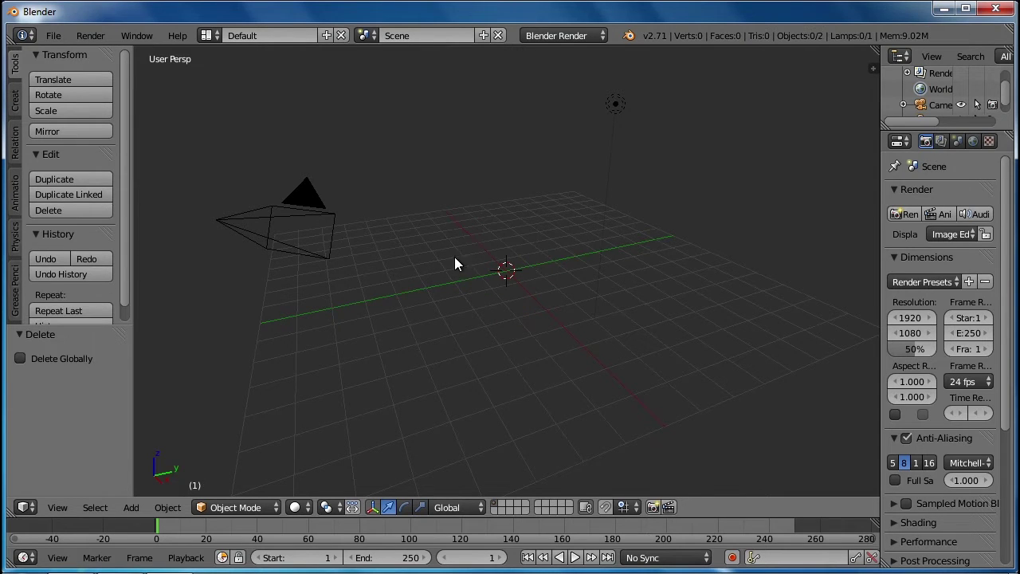
pyautogui.rightClick(305, 200)
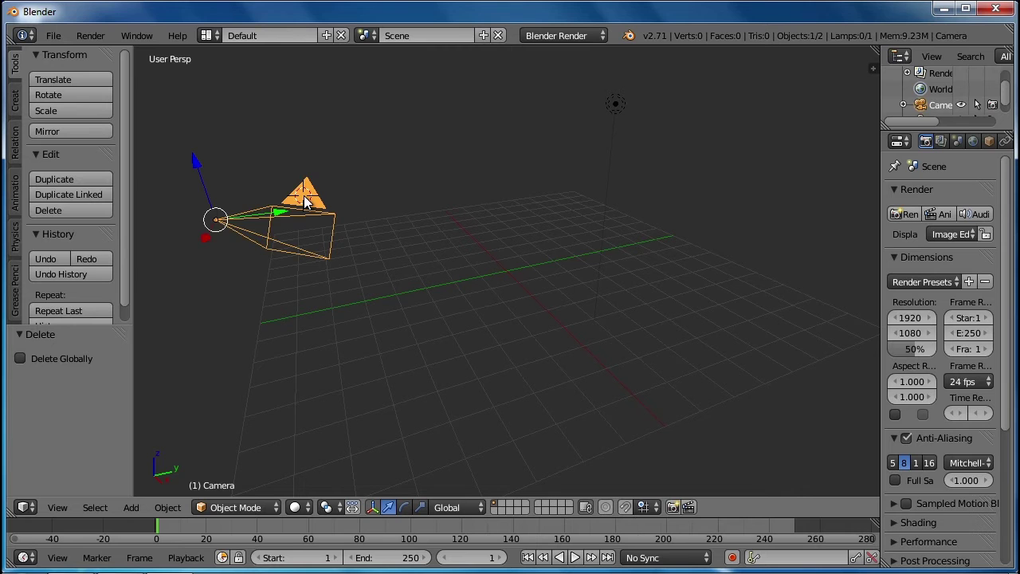
pyautogui.moveTo(243, 232); pyautogui.dragTo(241, 283, button='middle')
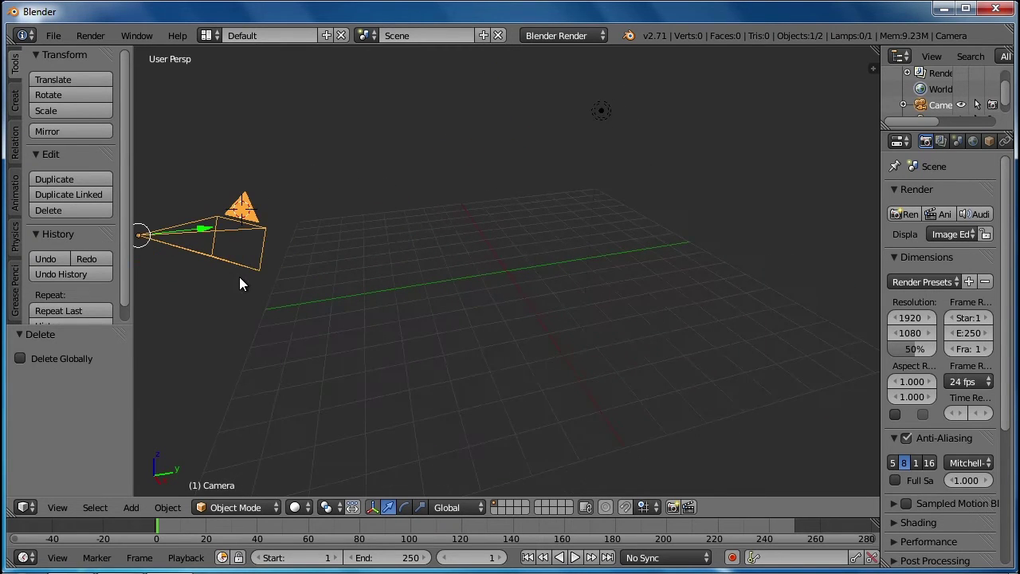
# Import the rocket .dae file from H:\150112 Big Bertha Rocket as a Collada model.
pyautogui.click(54, 36)
pyautogui.moveTo(87, 310)
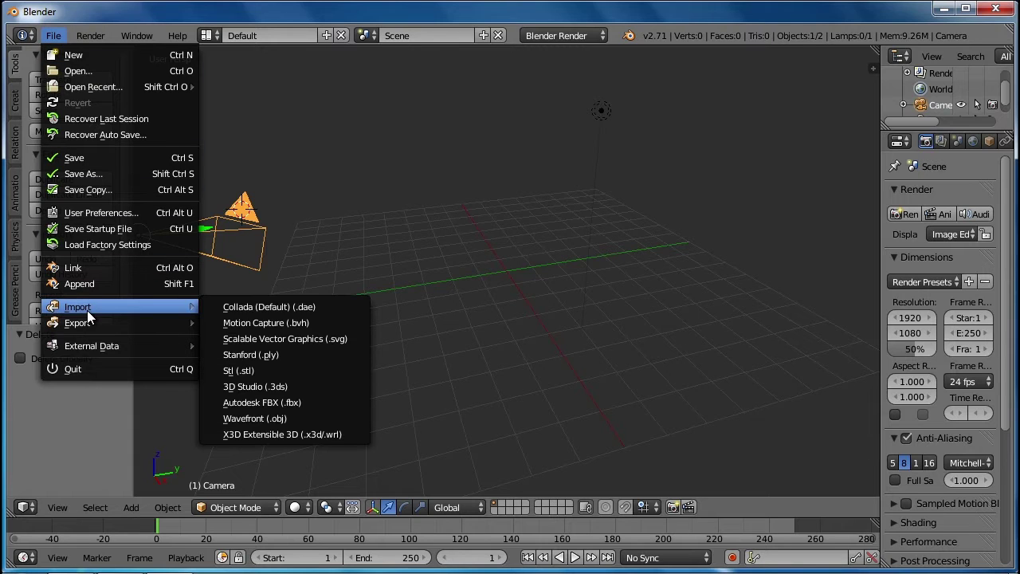
pyautogui.click(252, 306)
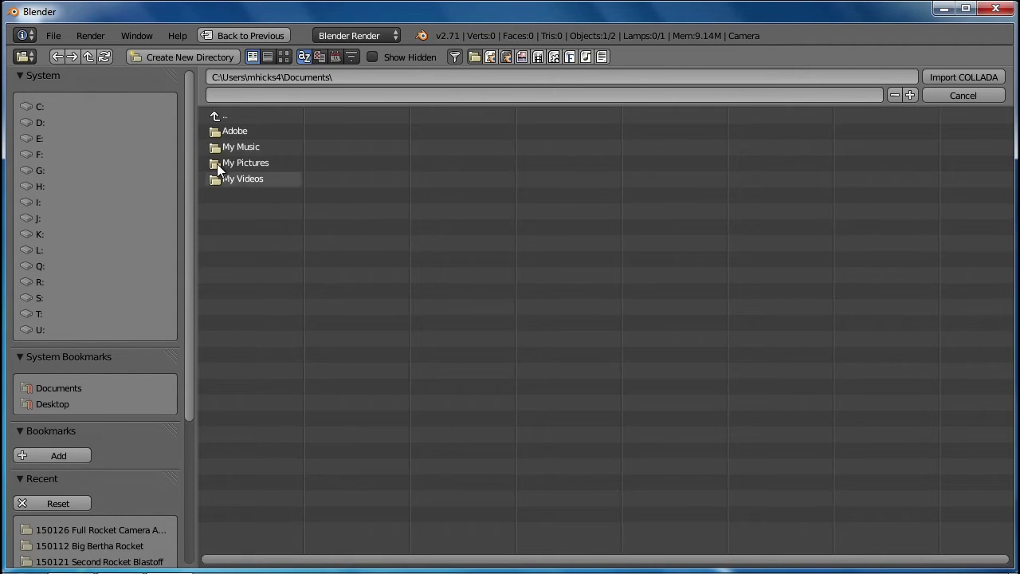
pyautogui.click(43, 185)
pyautogui.click(230, 133)
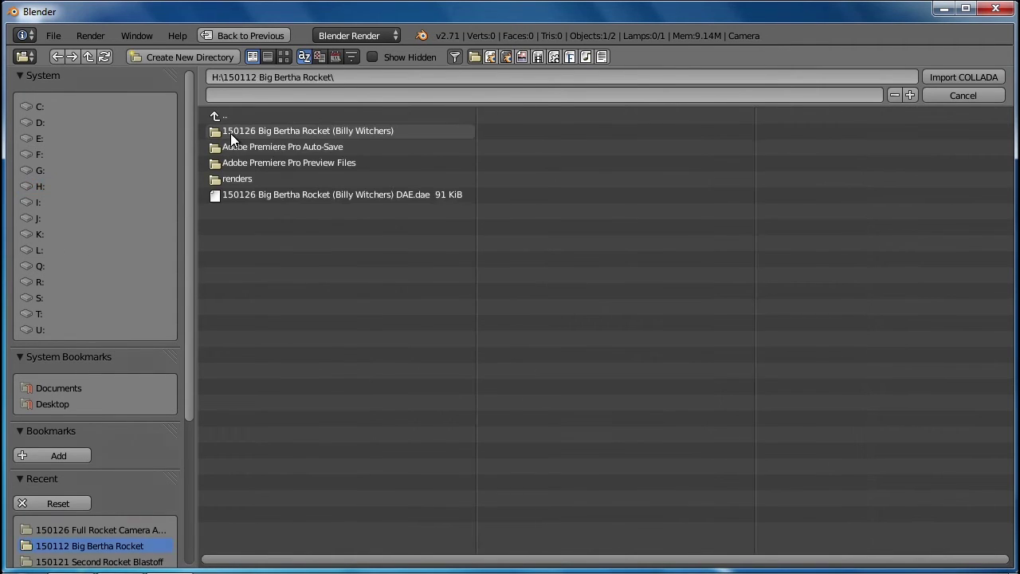
pyautogui.click(292, 193)
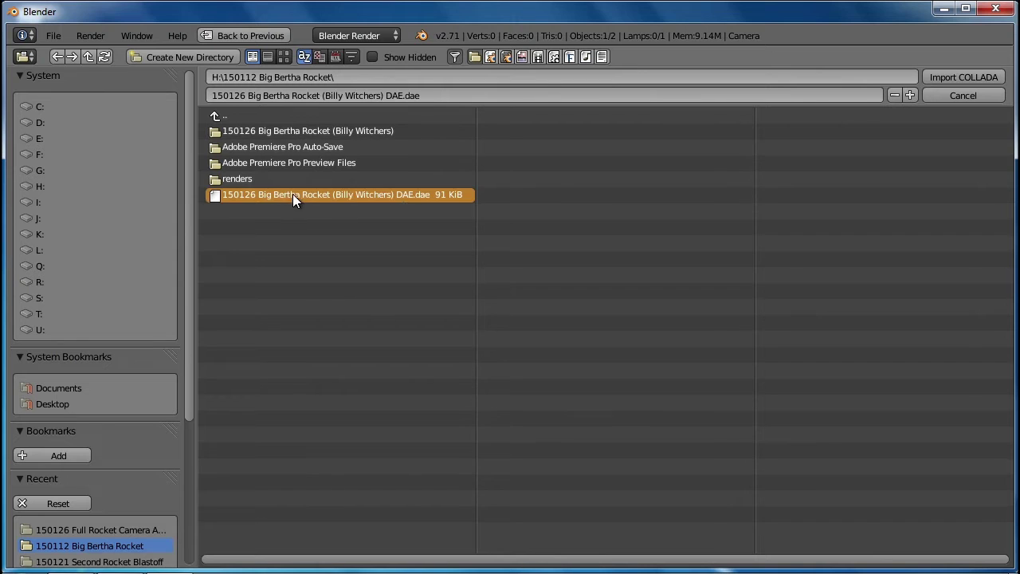
pyautogui.doubleClick(404, 196)
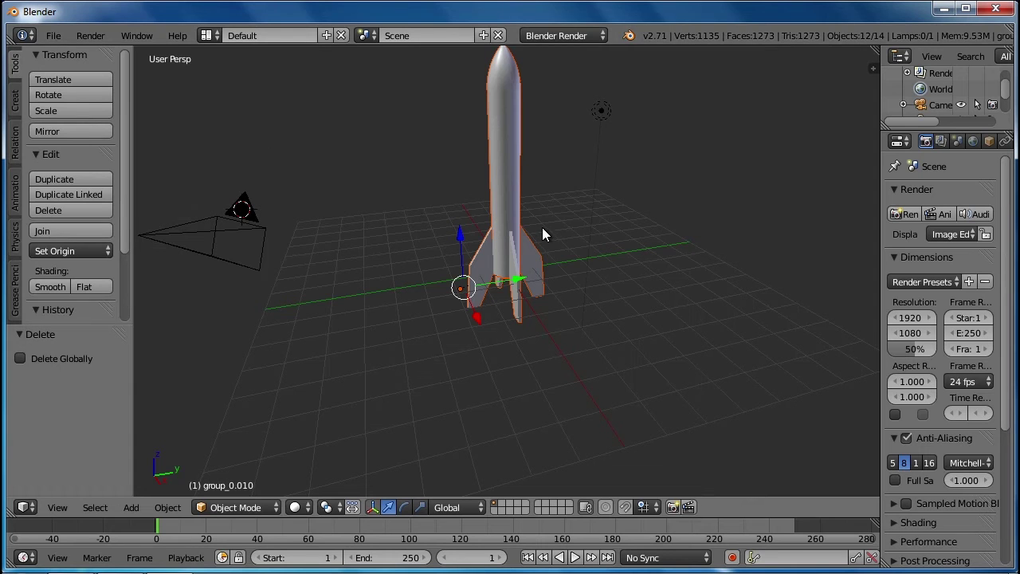
# Lift the group_0 rocket piece along Z, then undo the move.
pyautogui.moveTo(542, 227); pyautogui.dragTo(573, 215, button='middle')
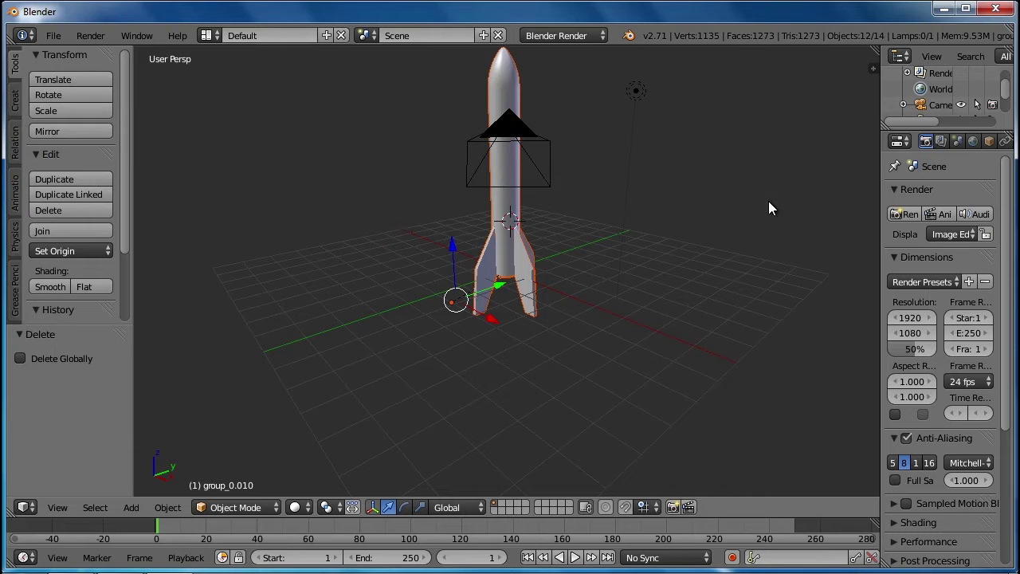
pyautogui.rightClick(511, 213)
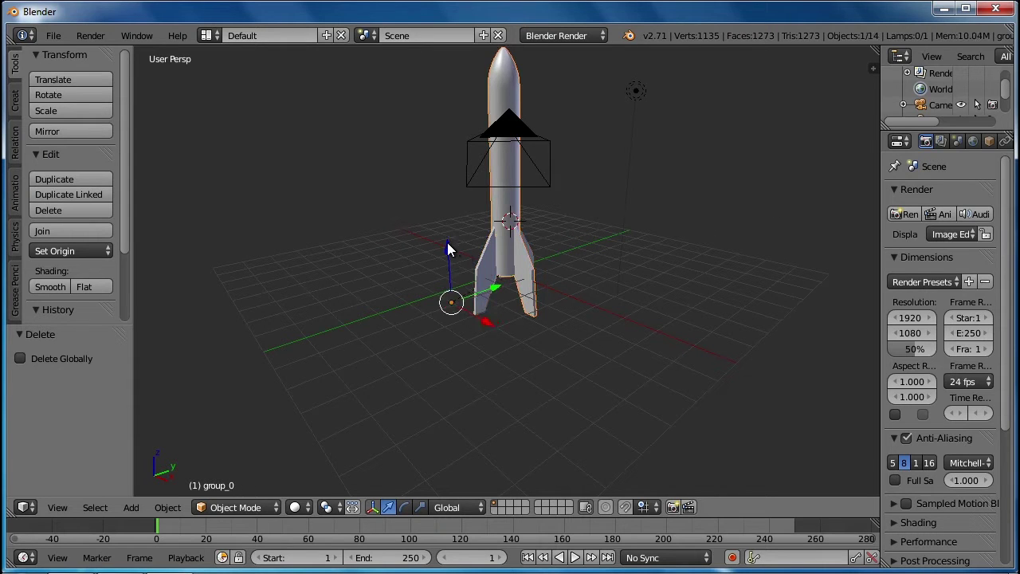
pyautogui.moveTo(447, 249); pyautogui.dragTo(444, 171)
pyautogui.moveTo(406, 292); pyautogui.dragTo(563, 301, button='middle')
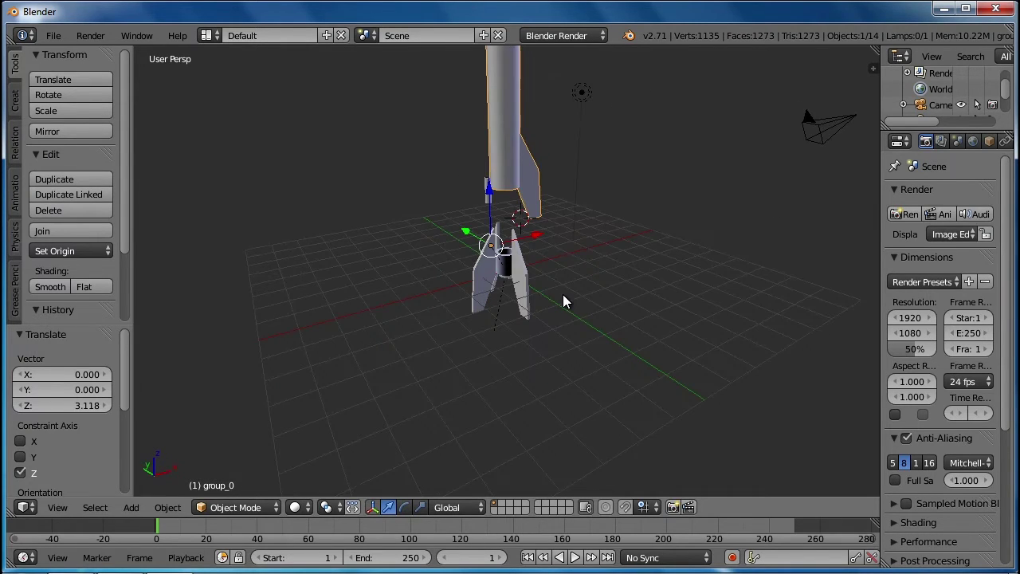
pyautogui.hotkey('ctrl', 'z')
# Enlarge the Outliner and expand, then collapse, the SketchUp object's child groups.
pyautogui.moveTo(742, 259); pyautogui.dragTo(592, 264, button='middle')
pyautogui.scroll(2, 593, 255)
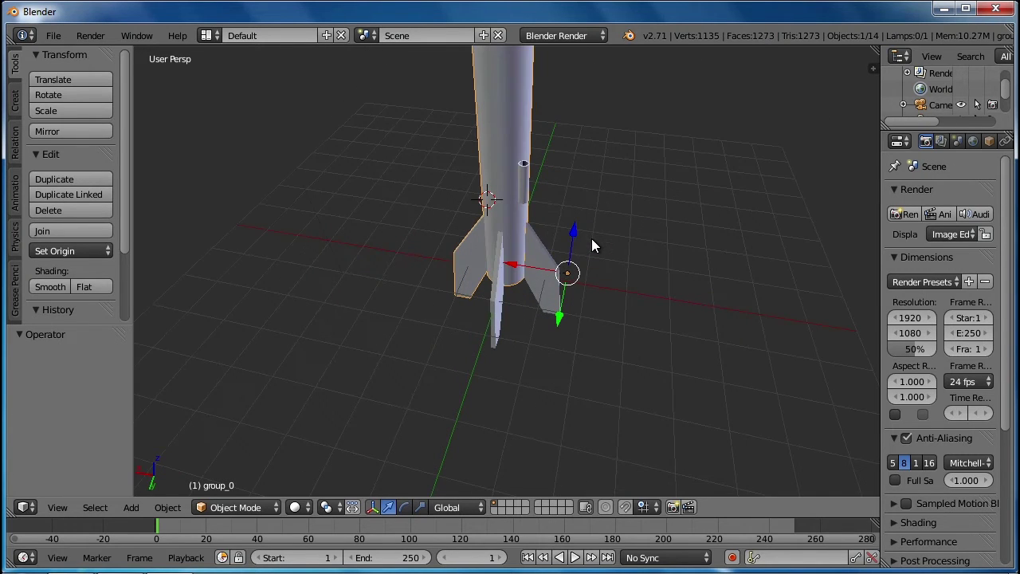
pyautogui.keyDown('shift'); pyautogui.moveTo(595, 208); pyautogui.dragTo(622, 290, button='middle'); pyautogui.keyUp('shift')
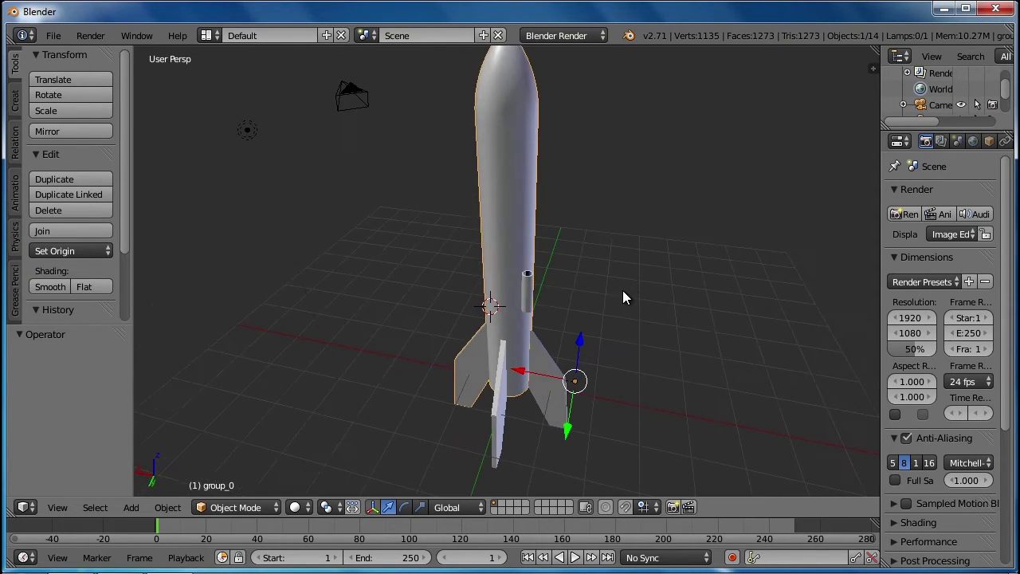
pyautogui.moveTo(927, 126); pyautogui.dragTo(942, 201)
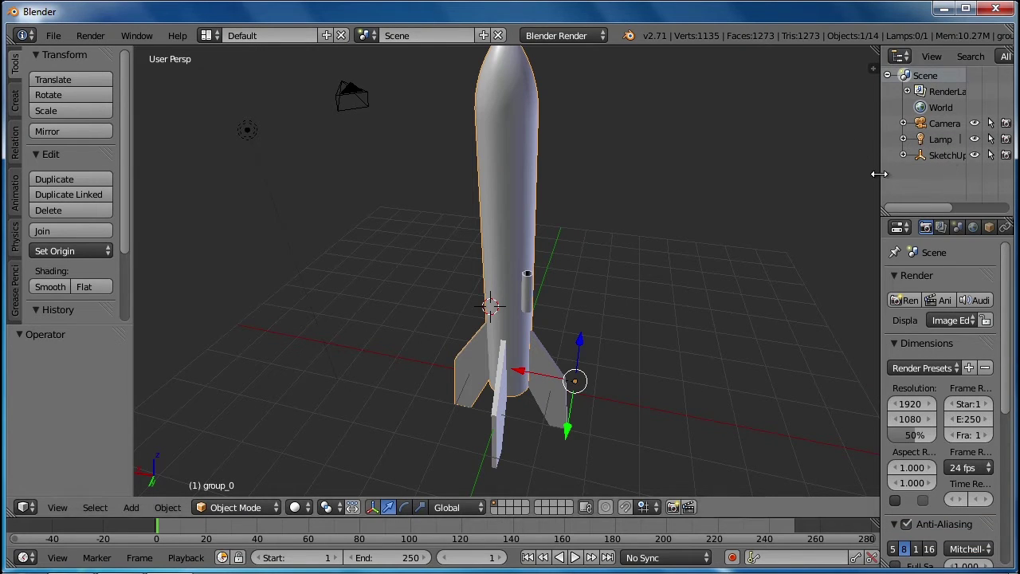
pyautogui.moveTo(880, 175); pyautogui.dragTo(797, 172)
pyautogui.click(867, 156)
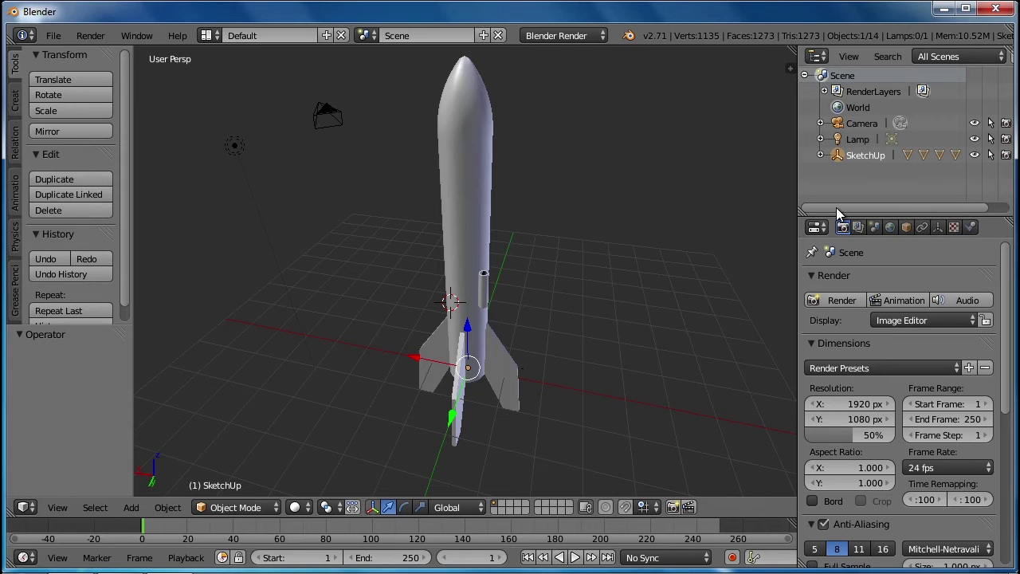
pyautogui.click(822, 156)
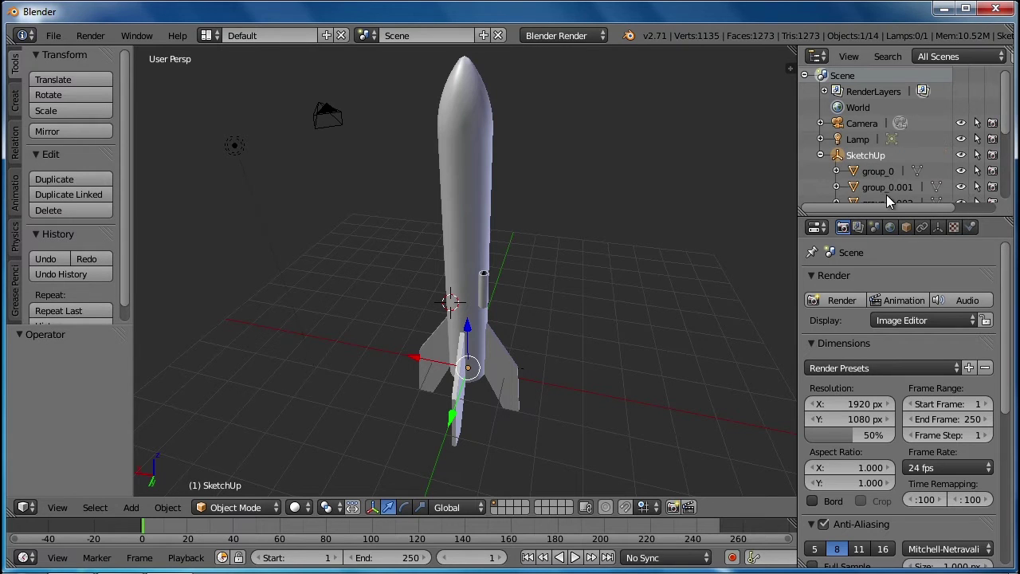
pyautogui.click(821, 157)
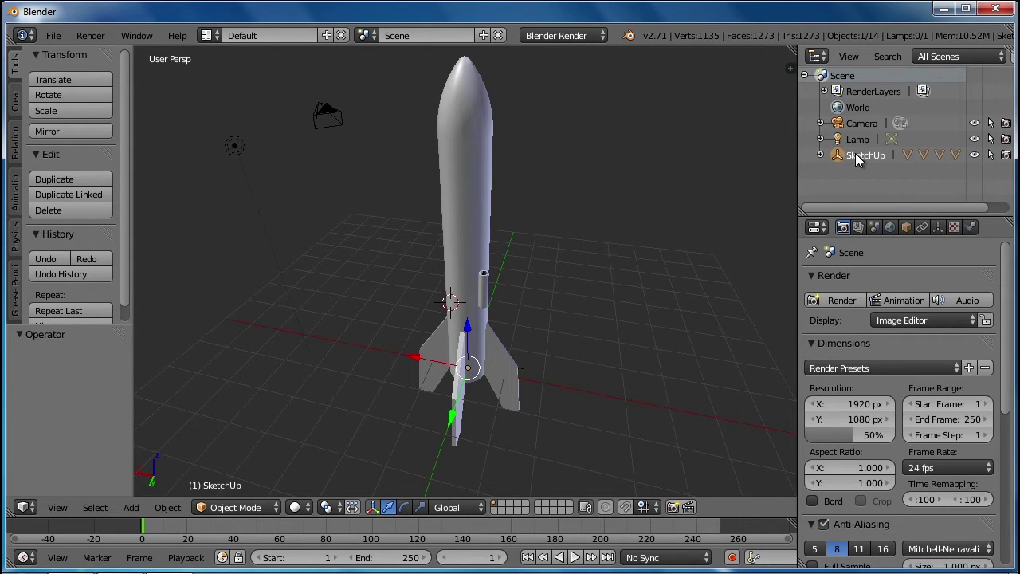
# Slide the rocket along X, undo it, and render a test image with F12.
pyautogui.moveTo(405, 356); pyautogui.dragTo(223, 318)
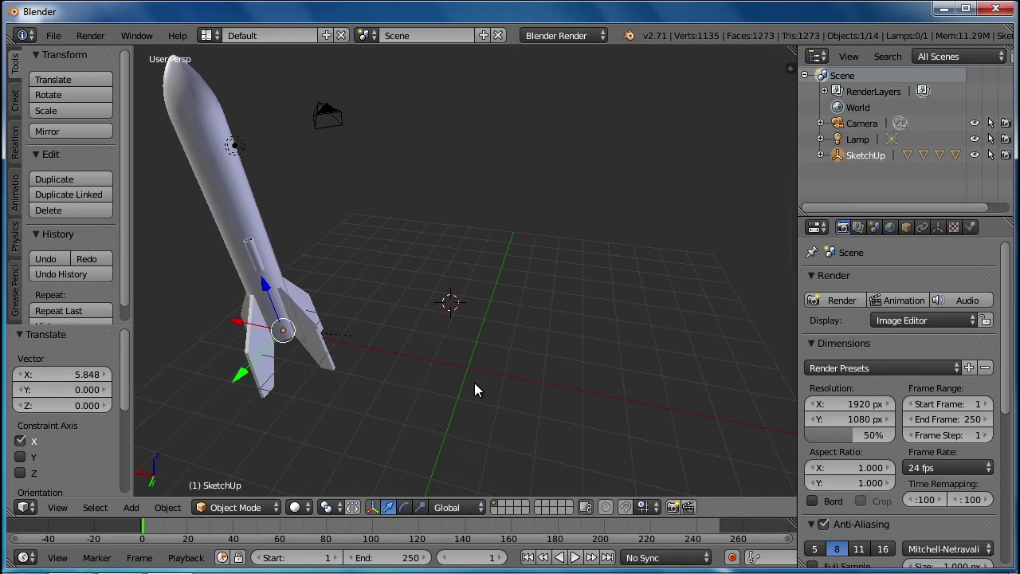
pyautogui.hotkey('ctrl', 'z')
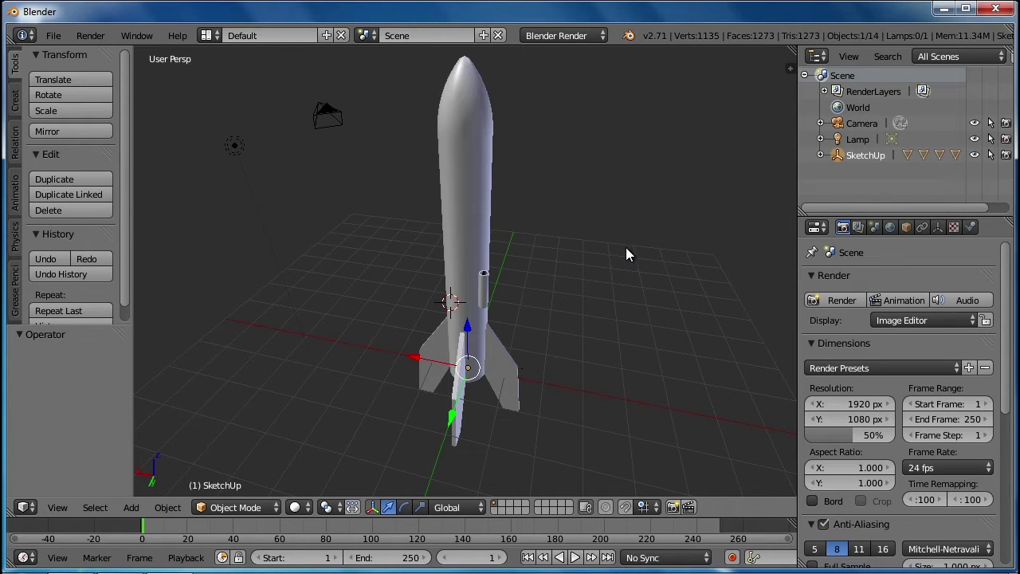
pyautogui.moveTo(554, 327); pyautogui.dragTo(563, 285, button='middle')
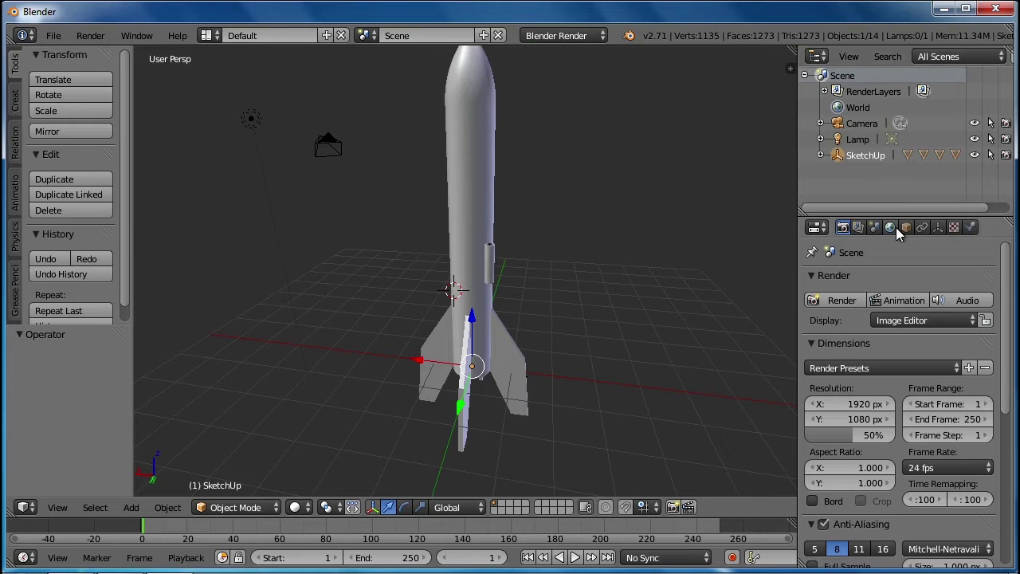
pyautogui.press('F12')
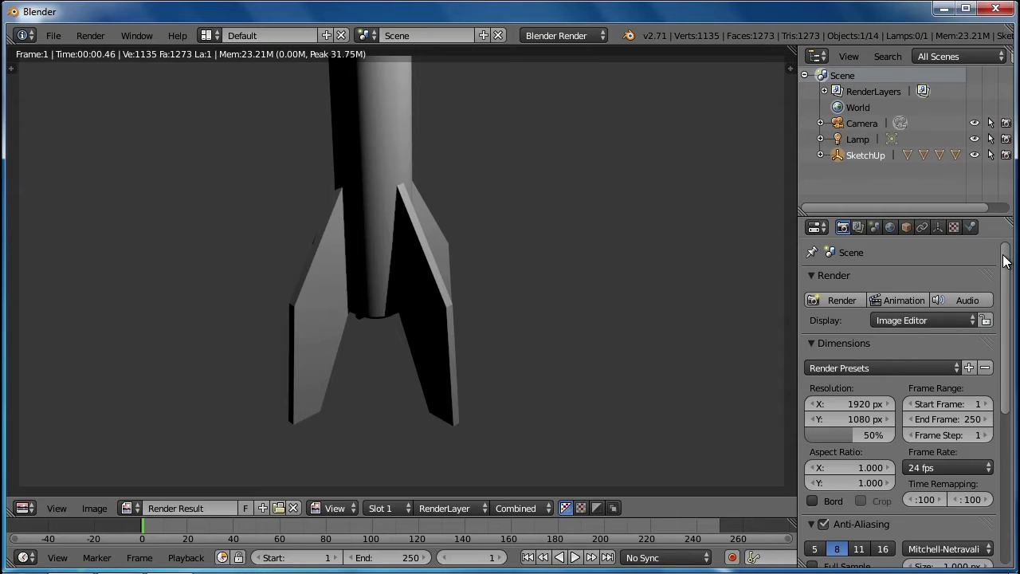
# Enable World Environment Lighting, lower its Energy to 0.310, and re-render with F12.
pyautogui.moveTo(1007, 263); pyautogui.dragTo(772, 450)
pyautogui.click(890, 227)
pyautogui.click(823, 423)
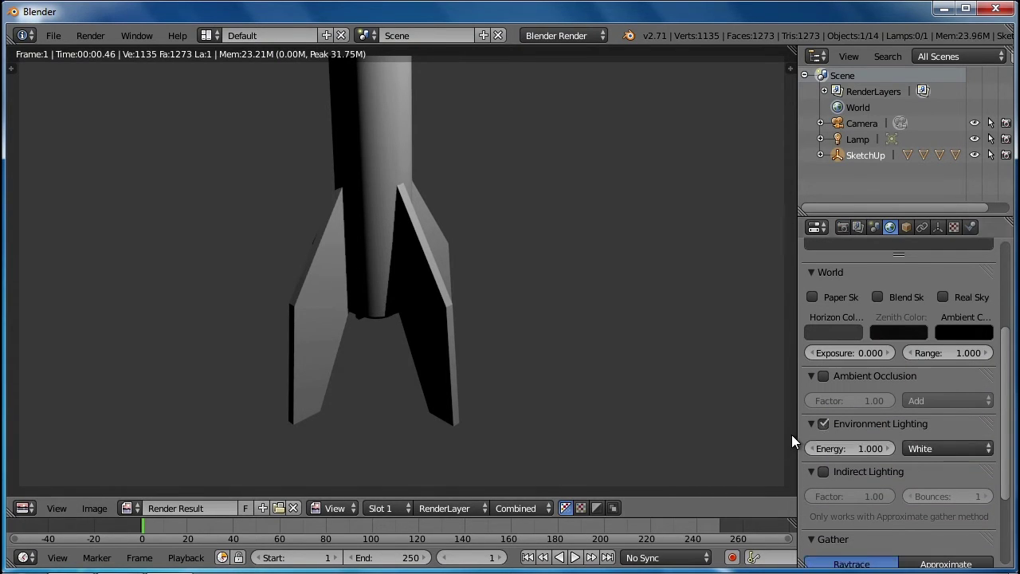
pyautogui.press('F12')
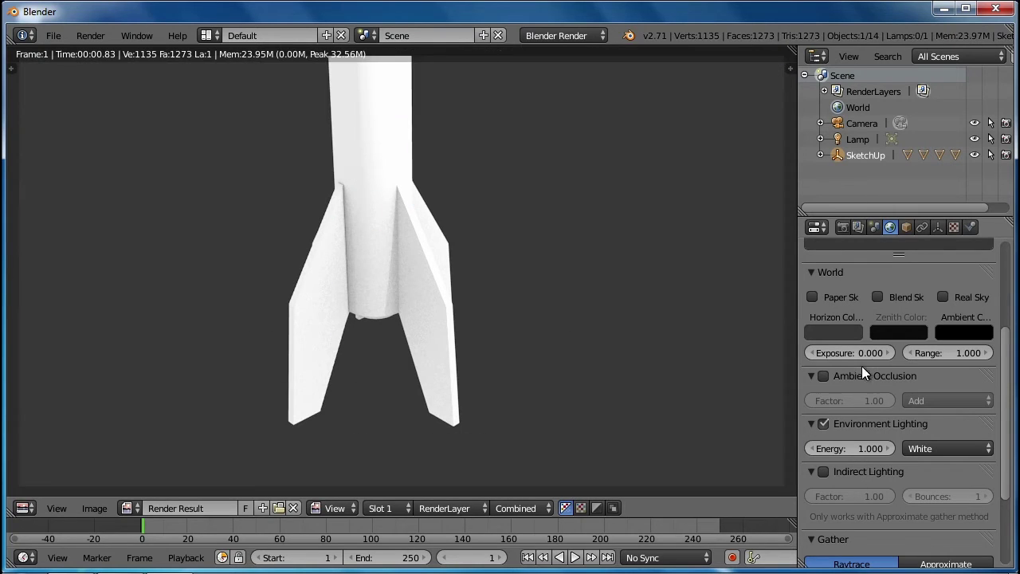
pyautogui.moveTo(886, 448); pyautogui.dragTo(826, 449)
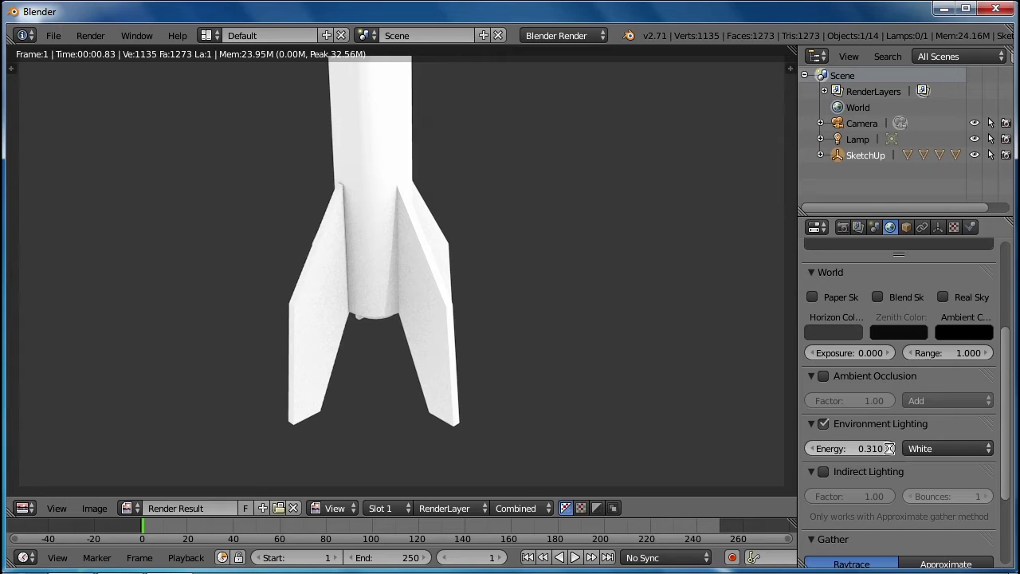
pyautogui.press('F12')
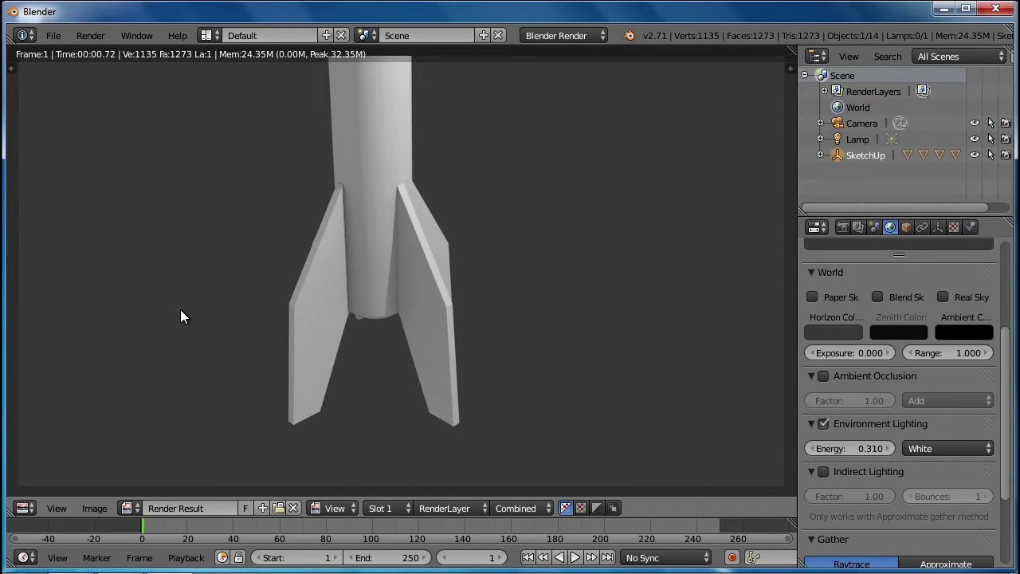
# Set the Render Shading Alpha to Transparent, render with F12, and close the result.
pyautogui.click(842, 228)
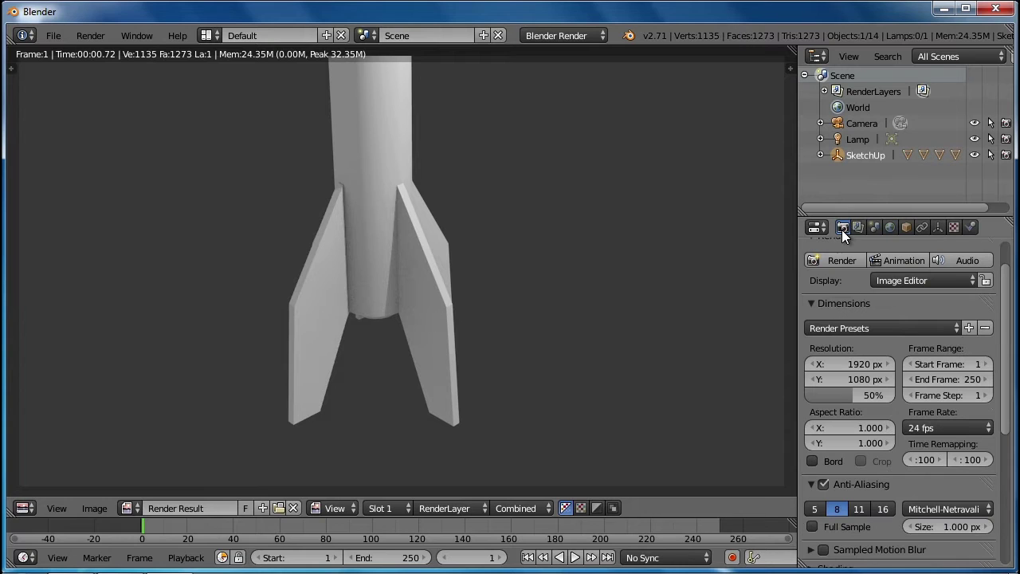
pyautogui.scroll(-6, 819, 401)
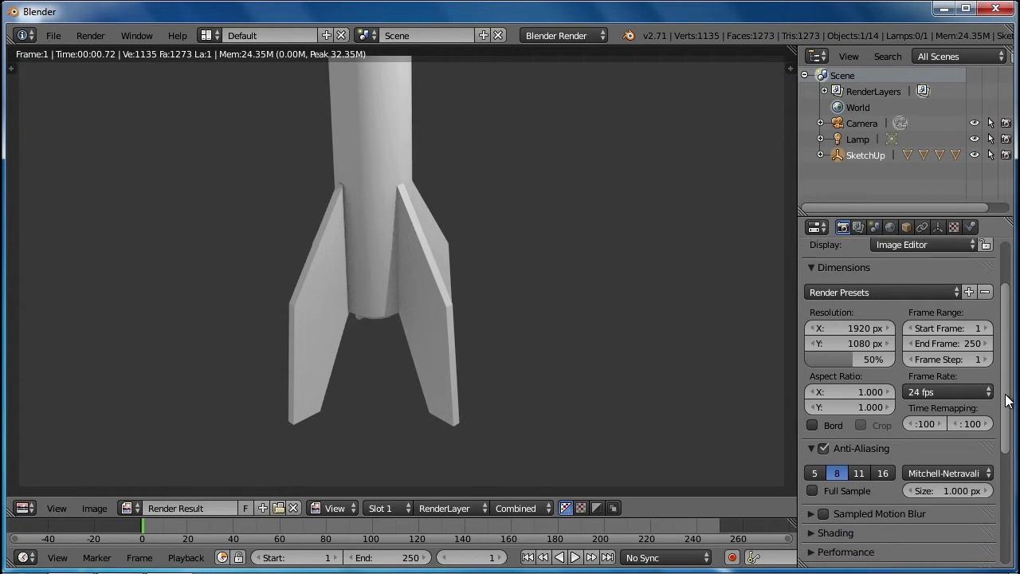
pyautogui.click(816, 367)
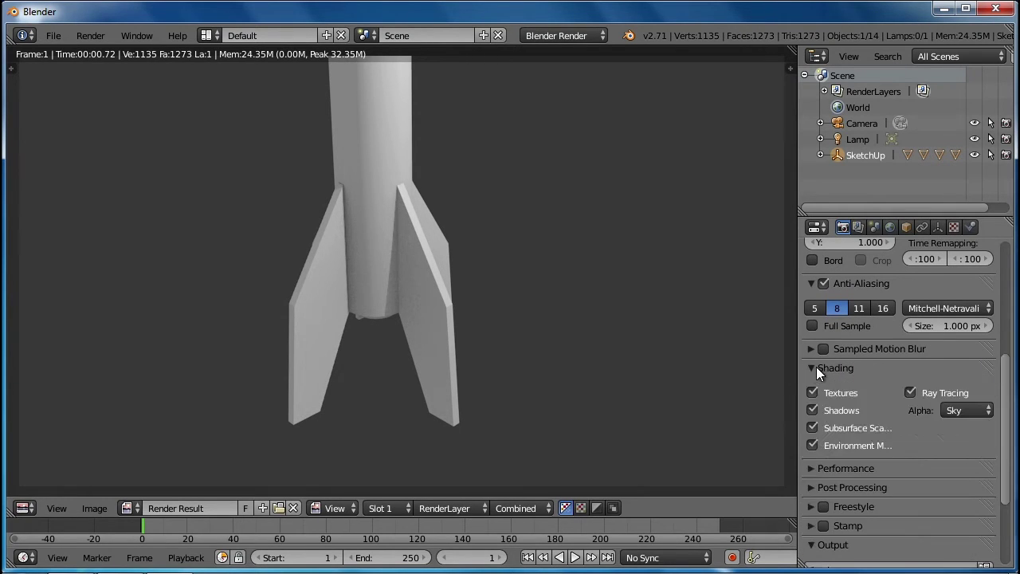
pyautogui.click(953, 411)
pyautogui.click(927, 374)
pyautogui.press('F12')
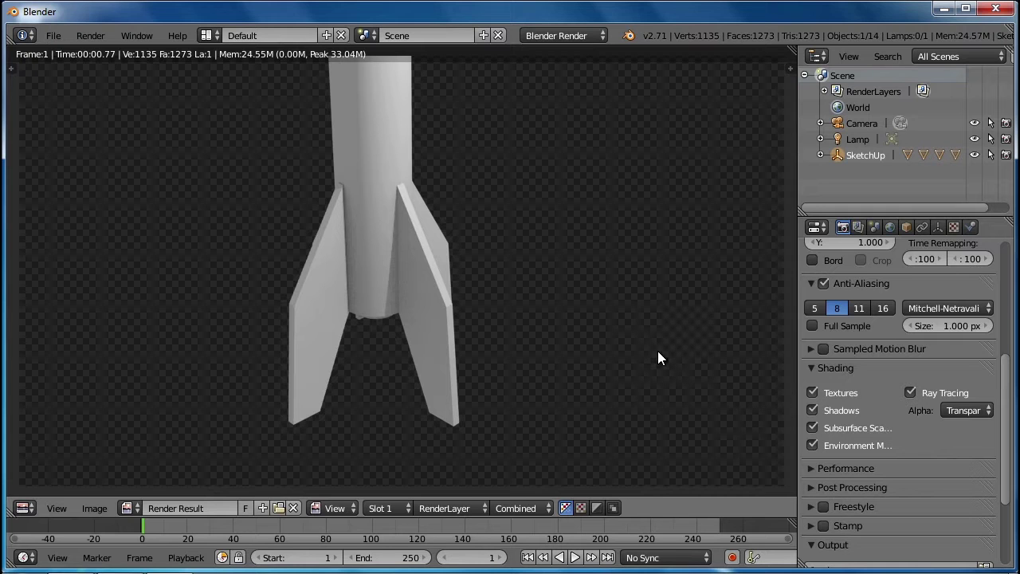
pyautogui.press('Escape')
# Raise the camera 2.828 units along Z and test-render its view.
pyautogui.moveTo(601, 284); pyautogui.dragTo(273, 193, button='middle')
pyautogui.rightClick(274, 193)
pyautogui.moveTo(267, 134); pyautogui.dragTo(260, 65)
pyautogui.moveTo(388, 229); pyautogui.dragTo(563, 298, button='middle')
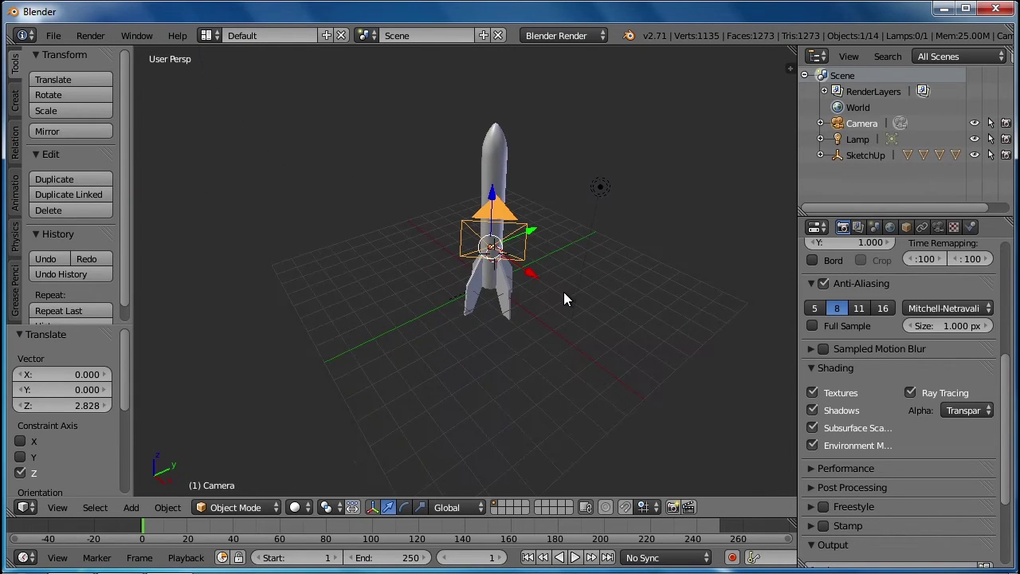
pyautogui.press('F12')
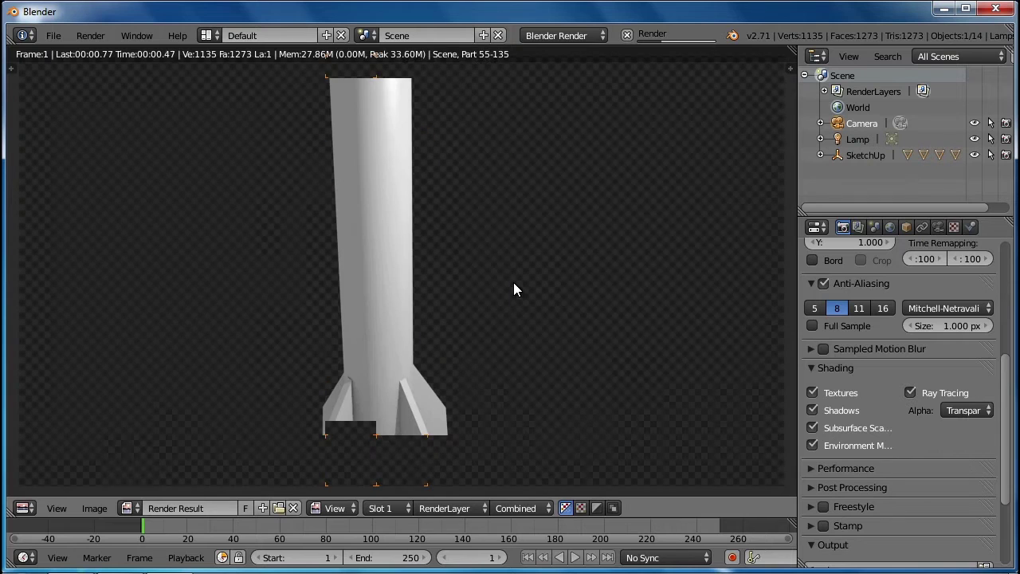
pyautogui.press('Escape')
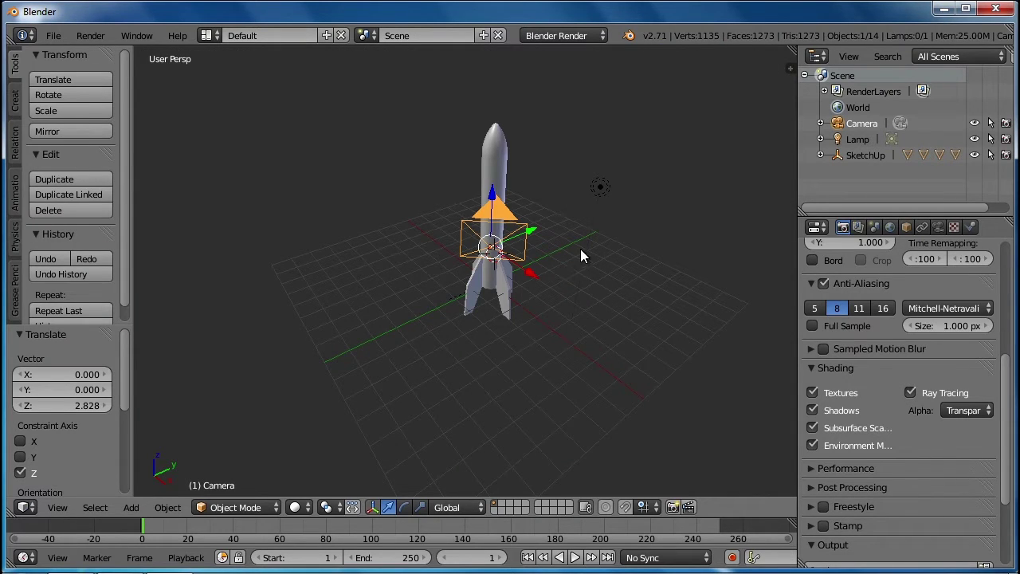
# Look down on the rocket's nose and align the camera to that view with Ctrl+Alt+Numpad 0.
pyautogui.moveTo(604, 254); pyautogui.dragTo(582, 217, button='middle')
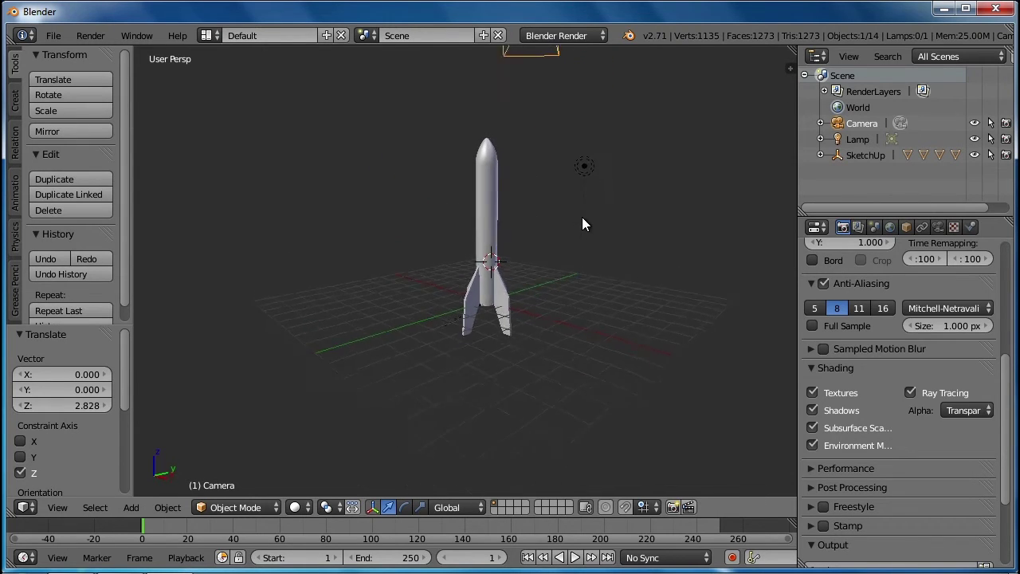
pyautogui.scroll(5, 547, 194)
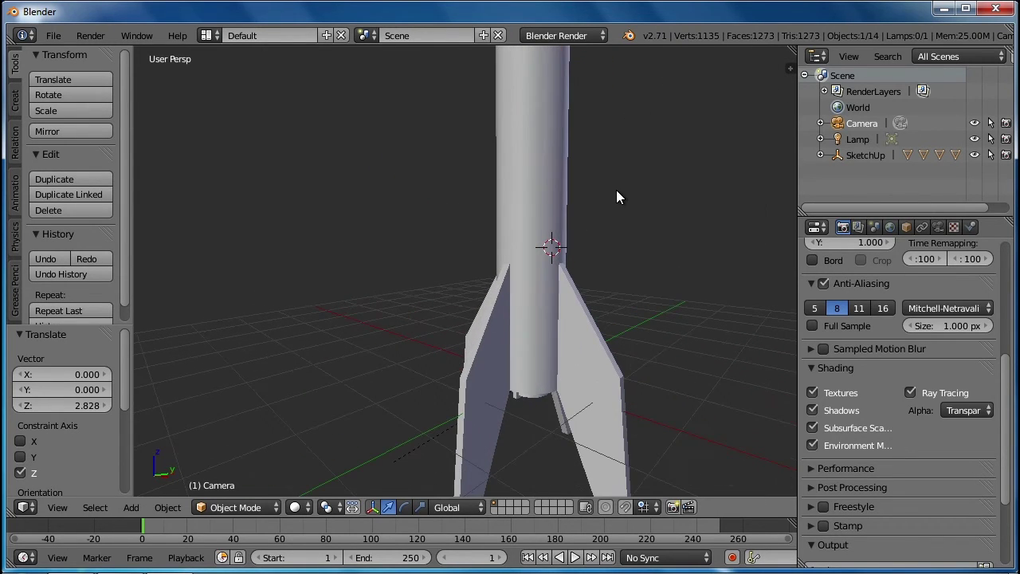
pyautogui.moveTo(638, 186); pyautogui.dragTo(588, 315, button='middle')
pyautogui.moveTo(579, 268); pyautogui.dragTo(574, 363, button='middle')
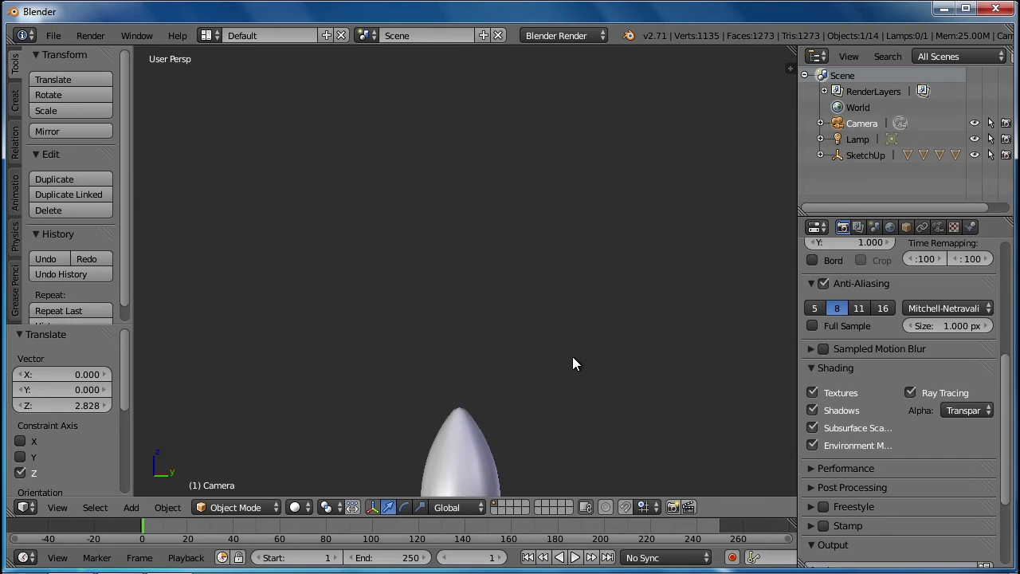
pyautogui.press('ctrl+alt+KP_0')
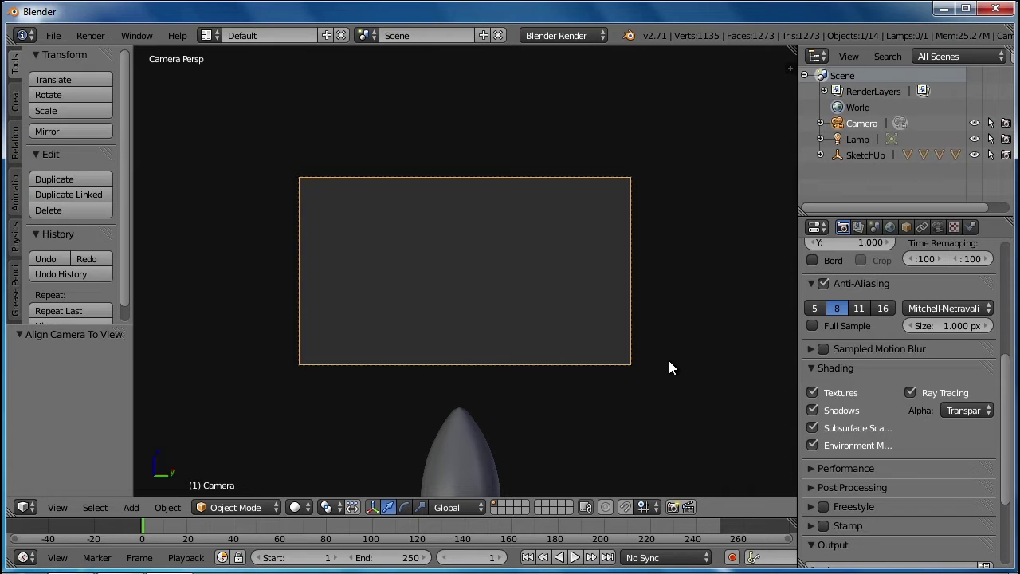
pyautogui.moveTo(669, 361); pyautogui.dragTo(668, 361, button='middle')
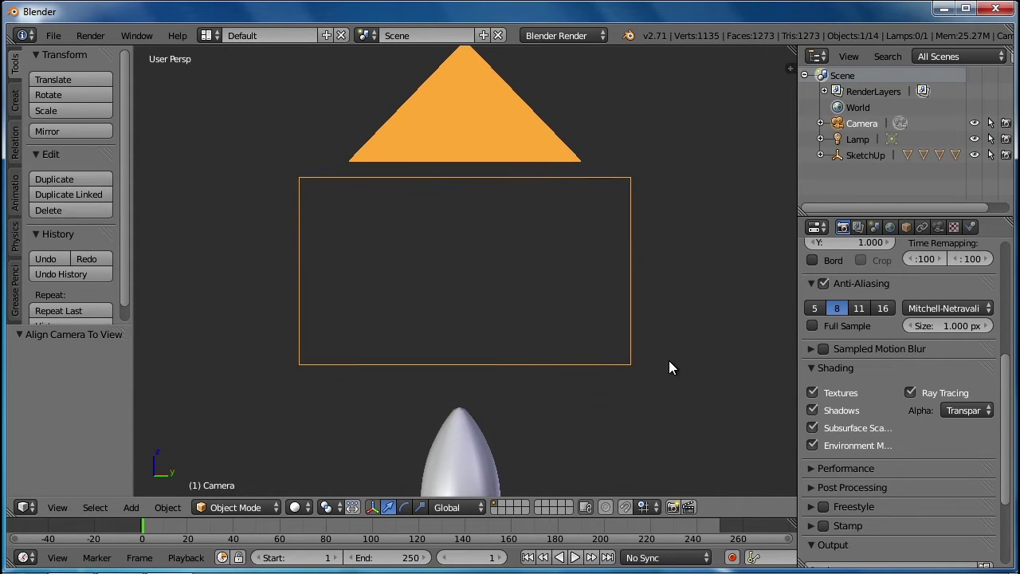
# Adjust the camera along Z, ending 0.559 units higher, checking it with two test renders.
pyautogui.scroll(-6, 668, 361)
pyautogui.moveTo(472, 327); pyautogui.dragTo(615, 340, button='middle')
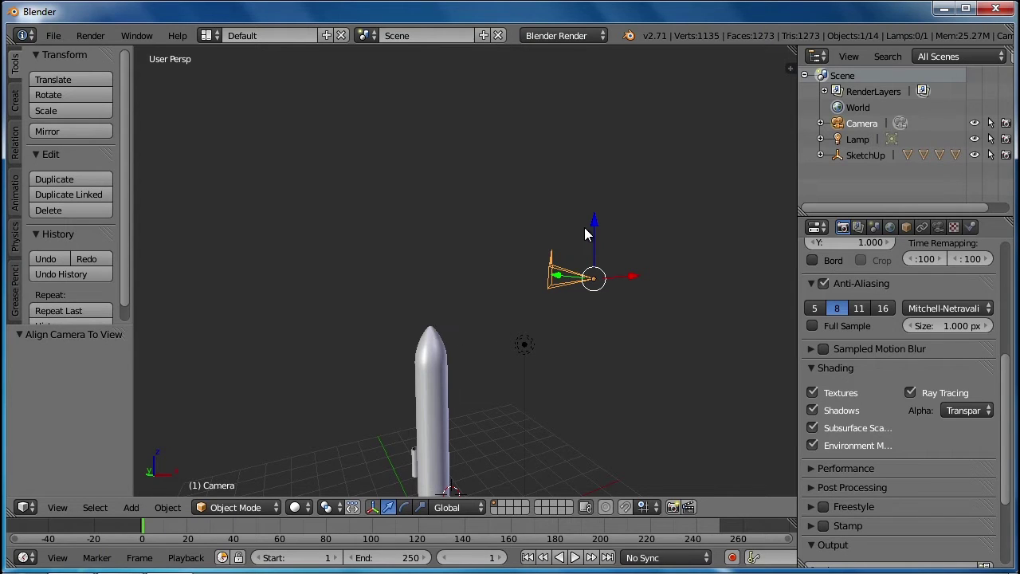
pyautogui.moveTo(596, 220); pyautogui.dragTo(593, 249)
pyautogui.press('F12')
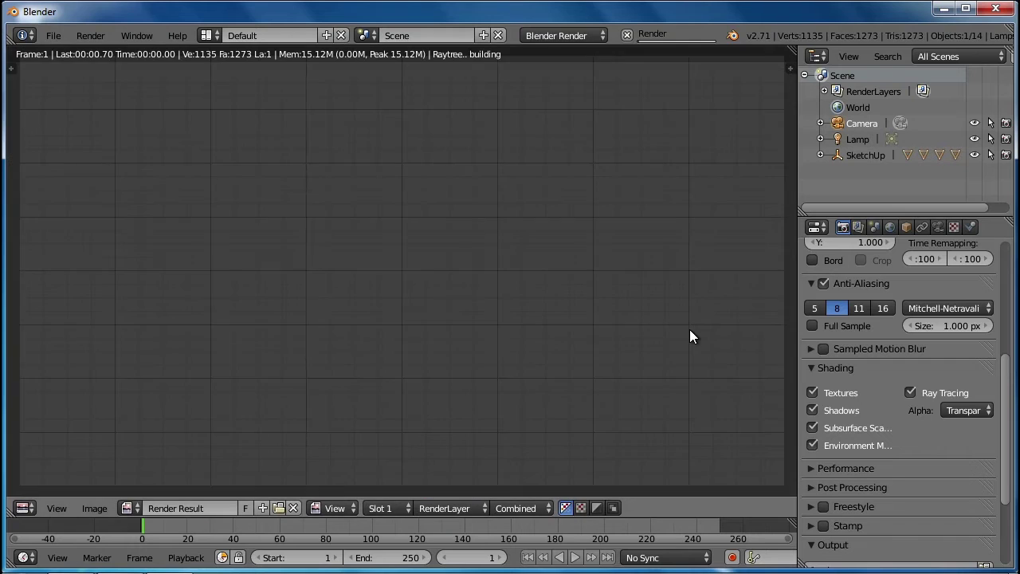
pyautogui.press('Escape')
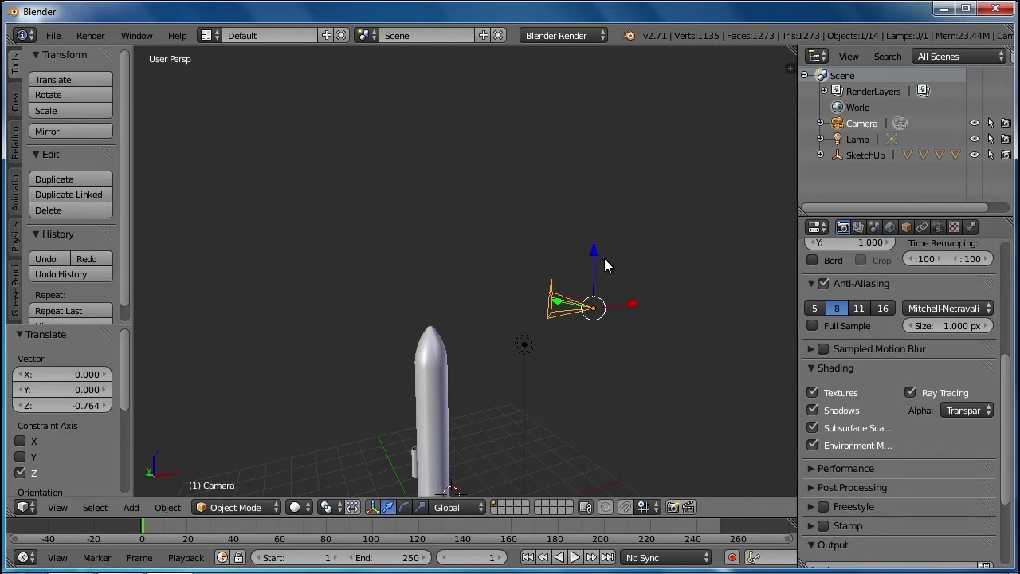
pyautogui.moveTo(596, 259); pyautogui.dragTo(595, 231)
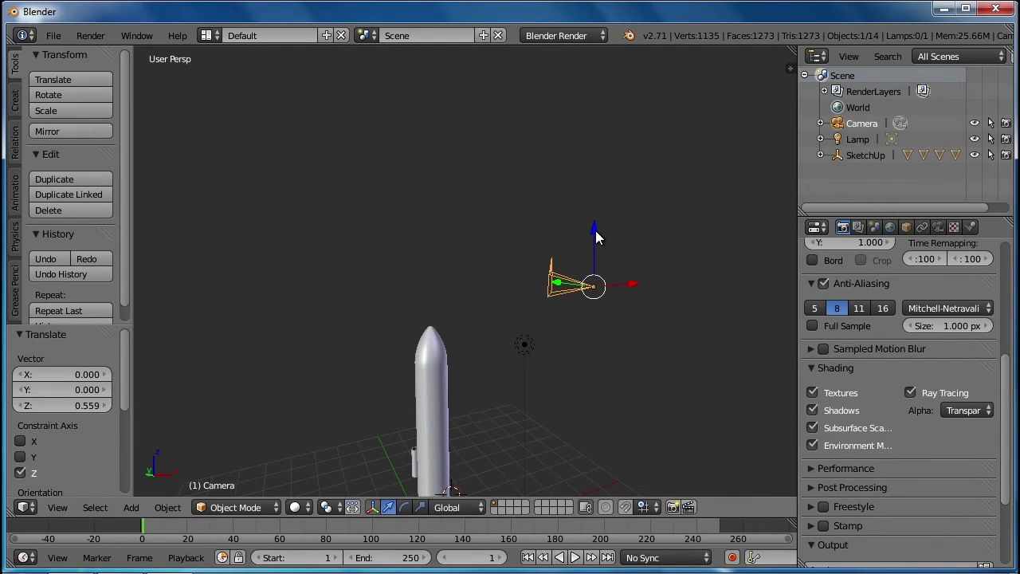
pyautogui.press('F12')
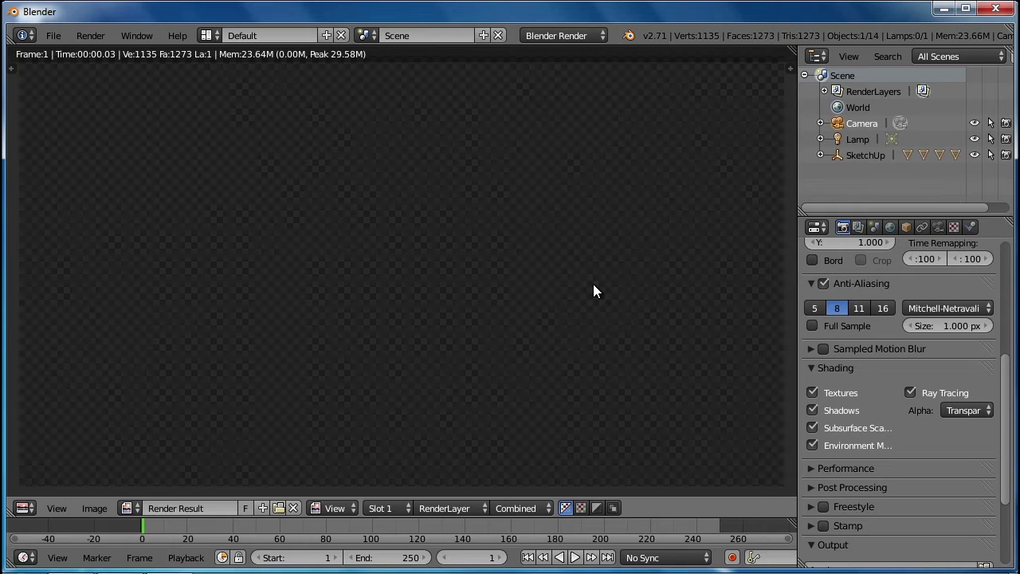
pyautogui.press('Escape')
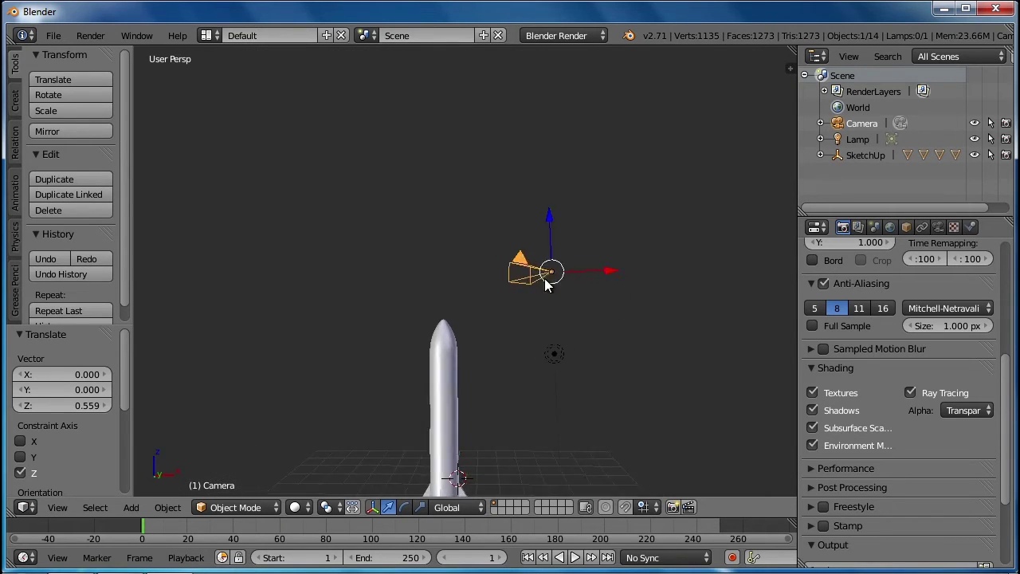
pyautogui.moveTo(546, 280); pyautogui.dragTo(465, 287, button='middle')
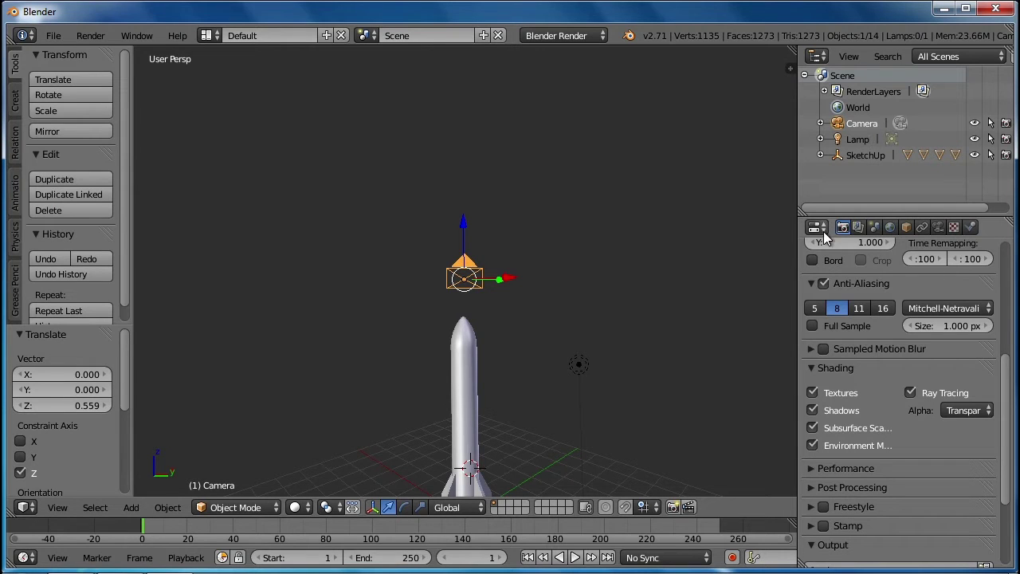
# In Render Dimensions, set the End Frame to 900 and the Frame Rate preset to 29.97 fps.
pyautogui.scroll(-1, 1009, 368)
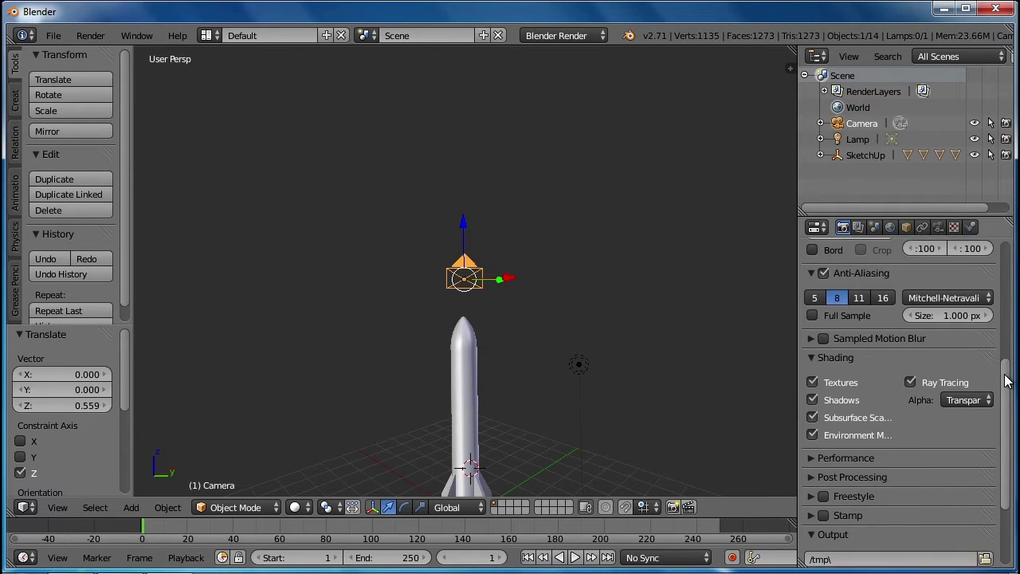
pyautogui.scroll(-4, 1011, 400)
pyautogui.scroll(10, 1009, 406)
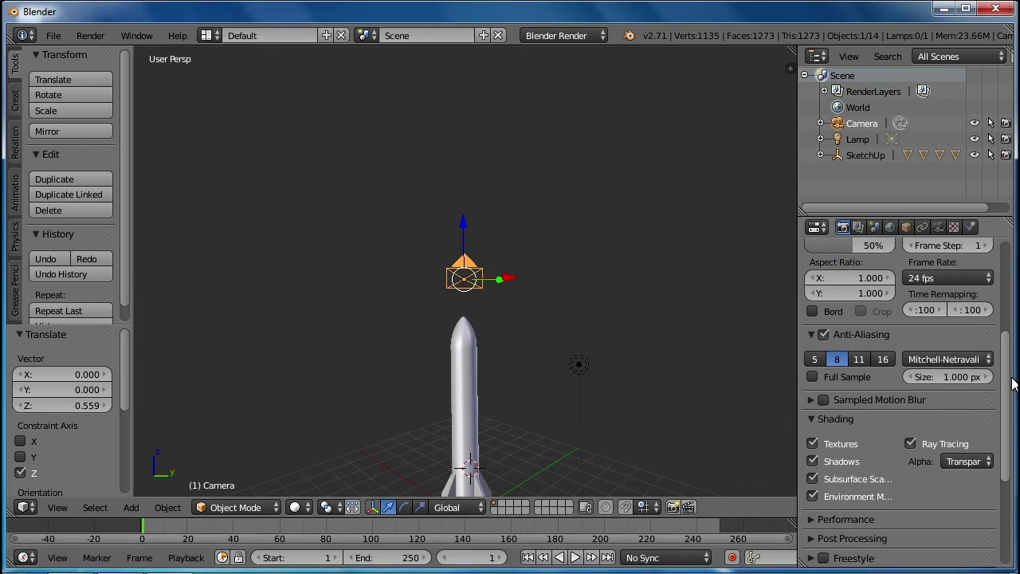
pyautogui.scroll(2, 910, 402)
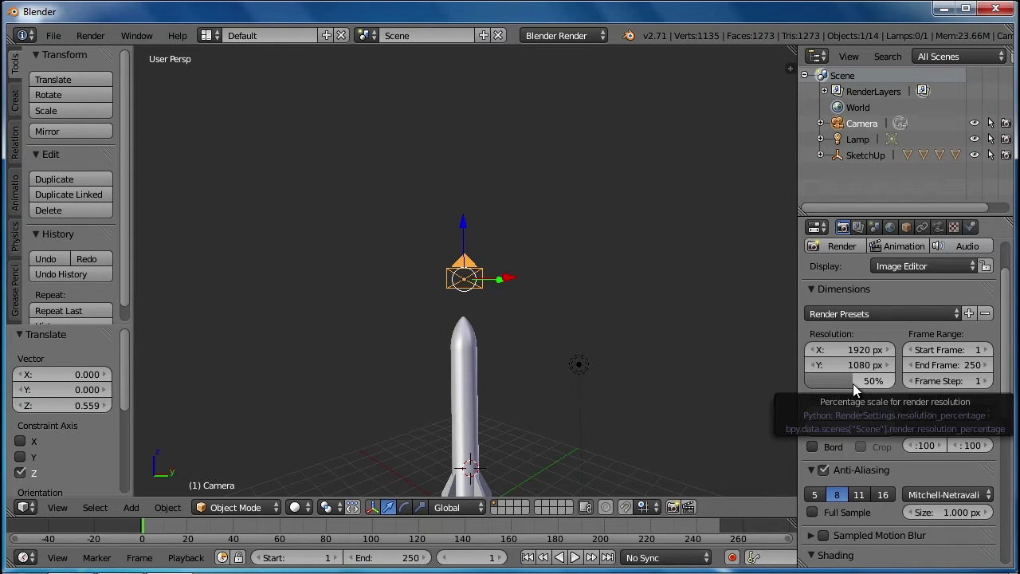
pyautogui.click(987, 365)
pyautogui.click(977, 370)
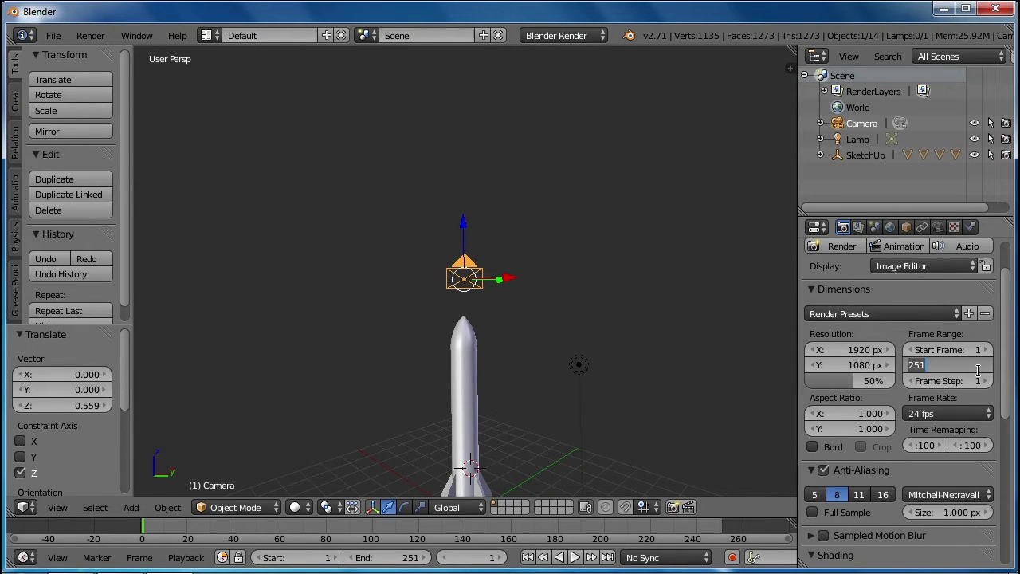
pyautogui.write('92')
pyautogui.press('BackSpace')
pyautogui.write('00')
pyautogui.press('Return')
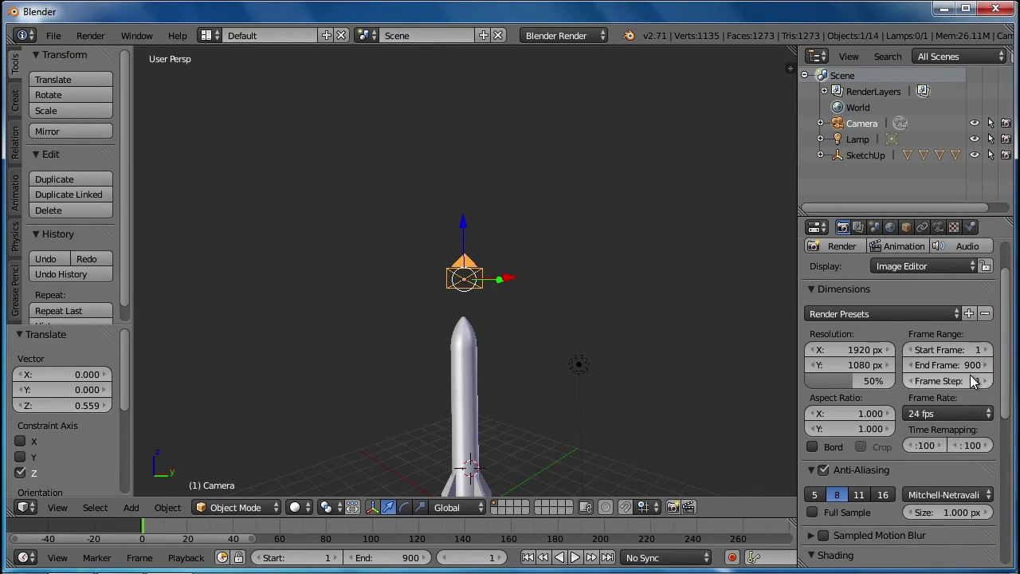
pyautogui.click(955, 412)
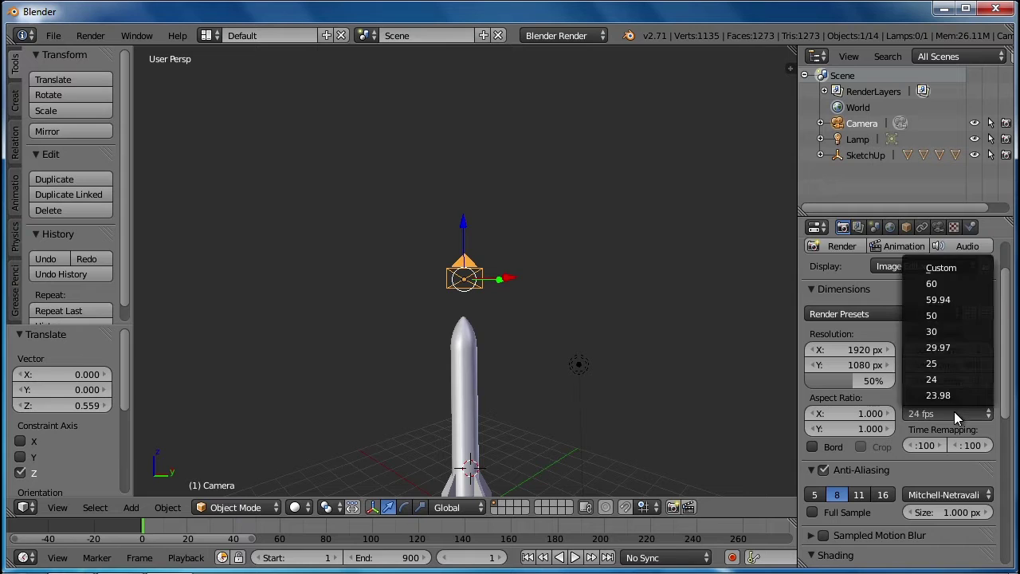
pyautogui.click(942, 348)
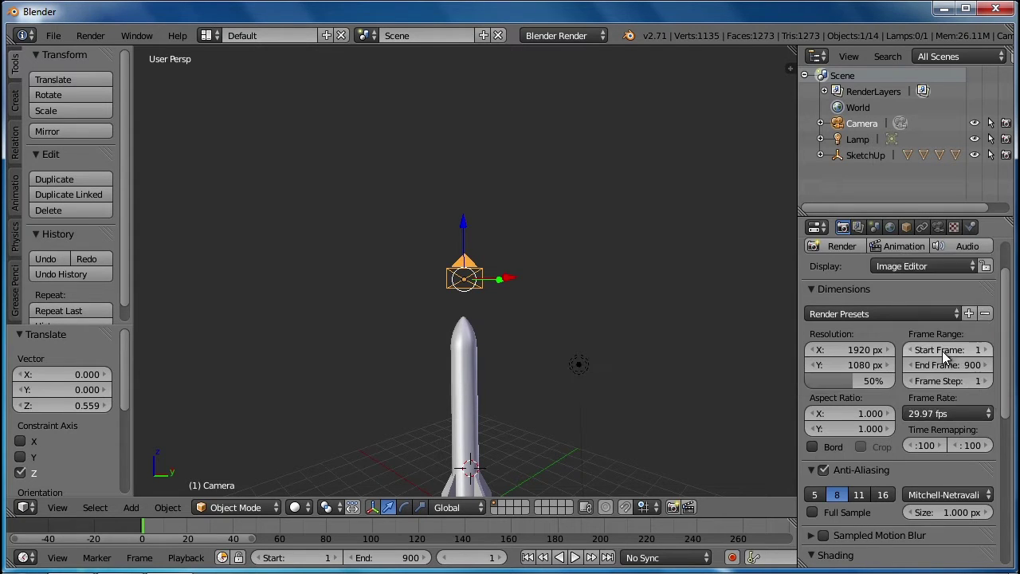
pyautogui.moveTo(516, 369)
pyautogui.mouseDown(button='middle')
pyautogui.moveTo(680, 356)
pyautogui.moveTo(685, 387)
pyautogui.moveTo(497, 367)
pyautogui.moveTo(510, 362)
pyautogui.mouseUp(button='middle')
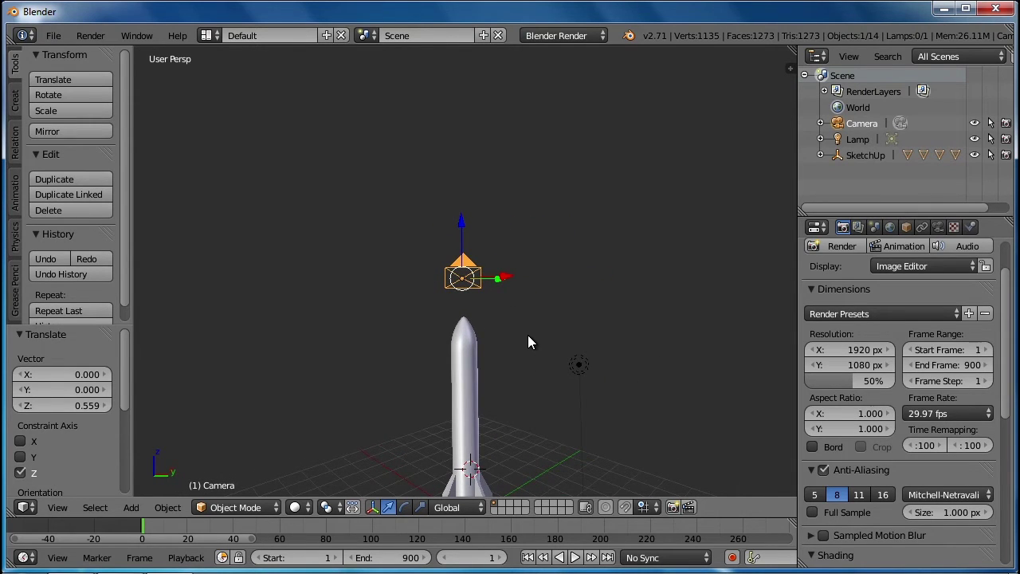
# From the Animation tool shelf, insert Location and Rotation keyframes for the camera at frame 1.
pyautogui.moveTo(535, 371); pyautogui.dragTo(511, 354, button='middle')
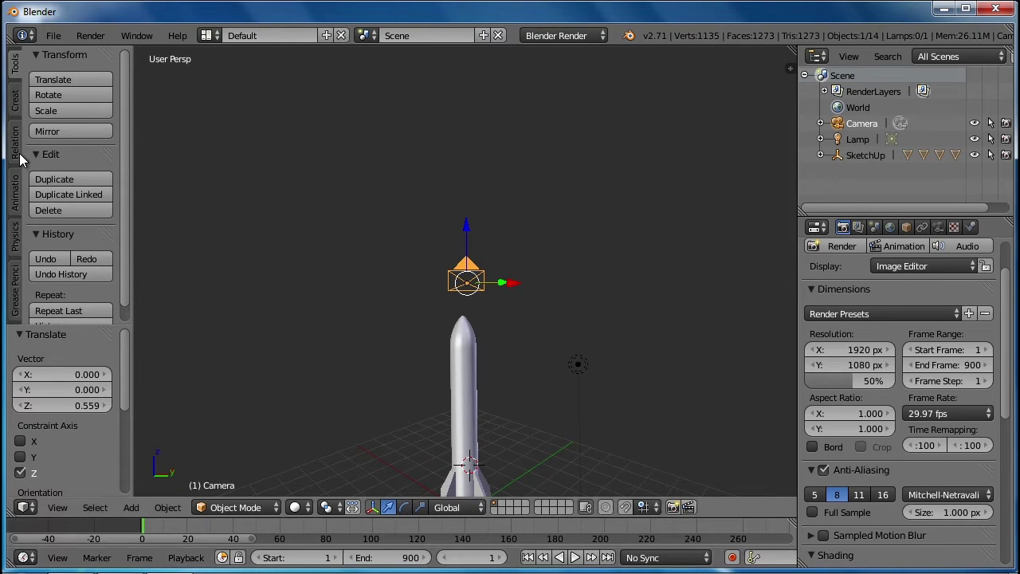
pyautogui.click(14, 191)
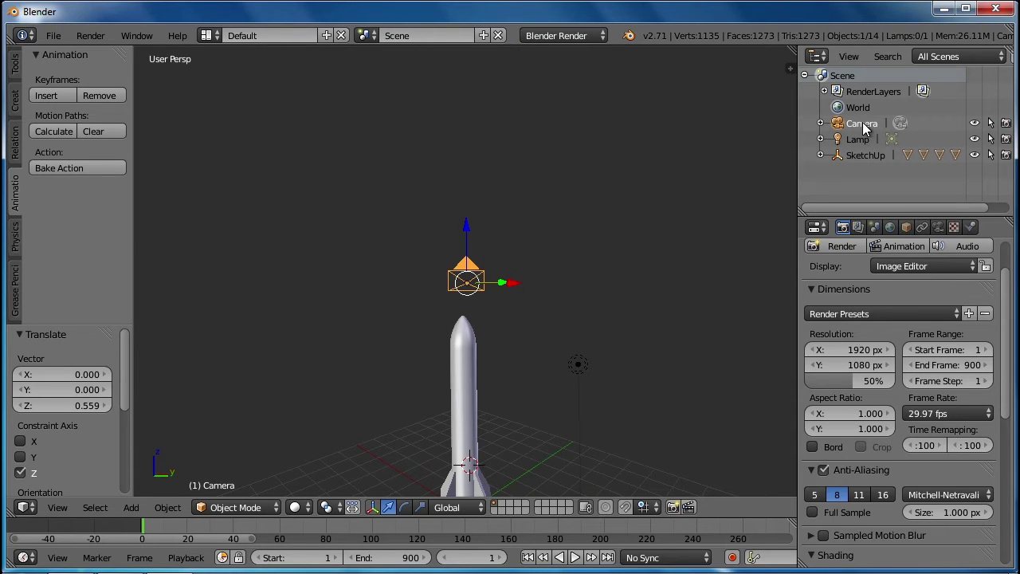
pyautogui.click(56, 94)
pyautogui.click(55, 94)
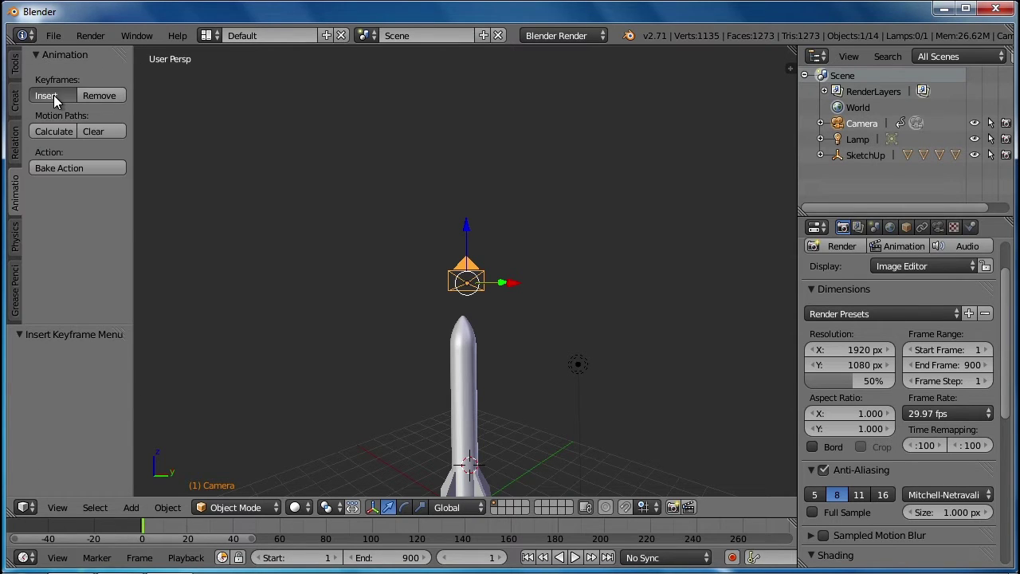
pyautogui.click(53, 94)
pyautogui.click(61, 116)
pyautogui.moveTo(333, 348); pyautogui.dragTo(397, 350, button='middle')
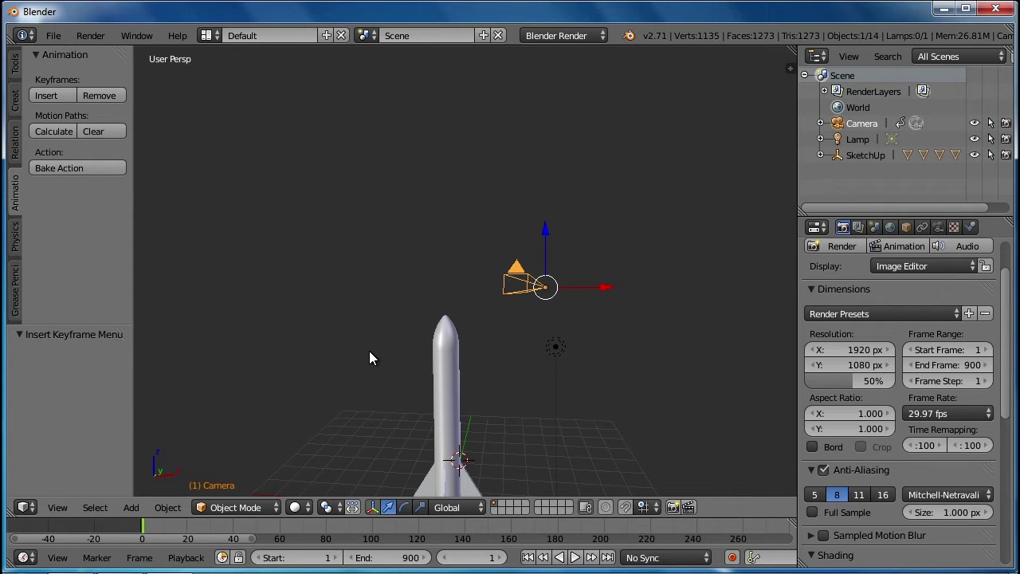
pyautogui.moveTo(375, 358); pyautogui.dragTo(300, 360, button='middle')
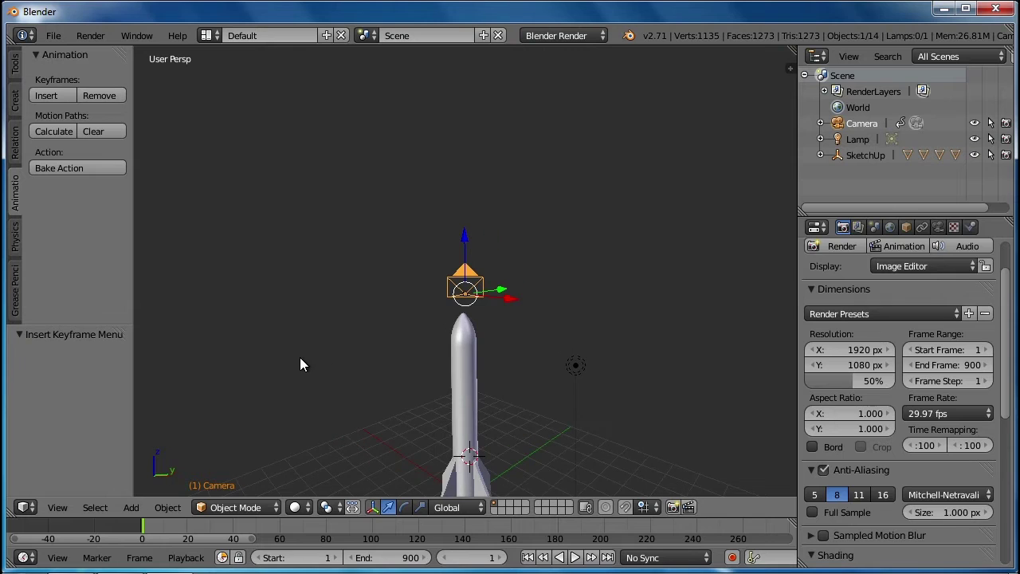
# Go to frame 60, lower the camera and slide it along Y, then test-render the frame.
pyautogui.moveTo(170, 540); pyautogui.dragTo(281, 541)
pyautogui.moveTo(385, 359); pyautogui.dragTo(564, 316, button='middle')
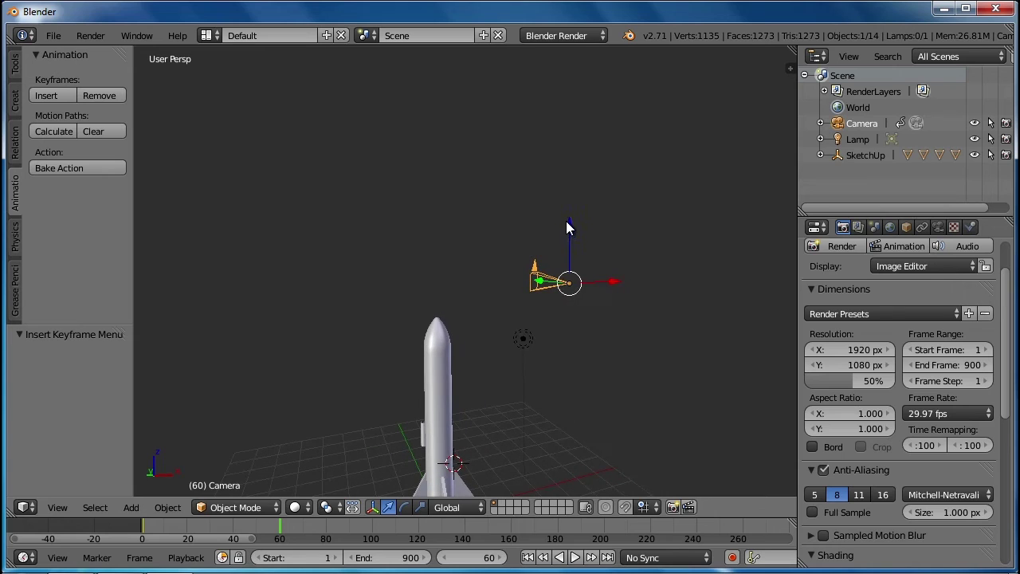
pyautogui.moveTo(566, 228); pyautogui.dragTo(577, 440)
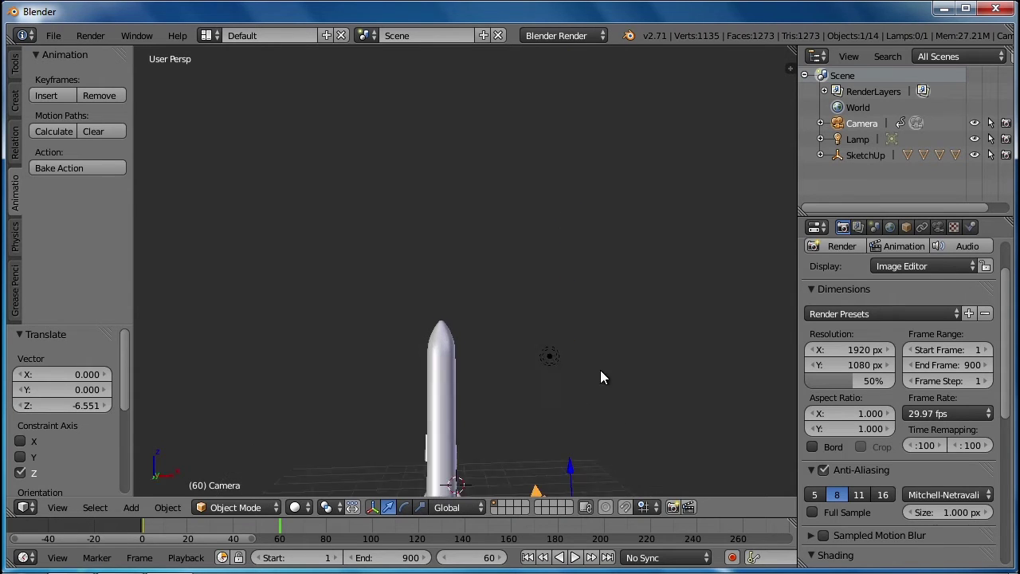
pyautogui.moveTo(601, 370); pyautogui.dragTo(488, 356, button='middle')
pyautogui.moveTo(464, 336); pyautogui.dragTo(354, 398)
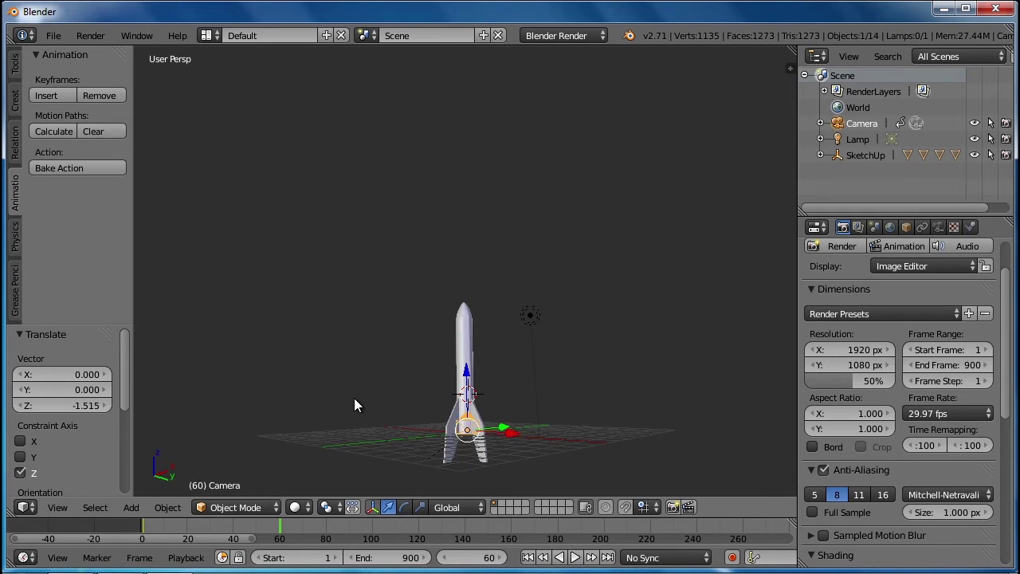
pyautogui.moveTo(354, 398); pyautogui.dragTo(524, 426, button='middle')
pyautogui.moveTo(496, 417); pyautogui.dragTo(547, 426)
pyautogui.moveTo(547, 426); pyautogui.dragTo(446, 358, button='middle')
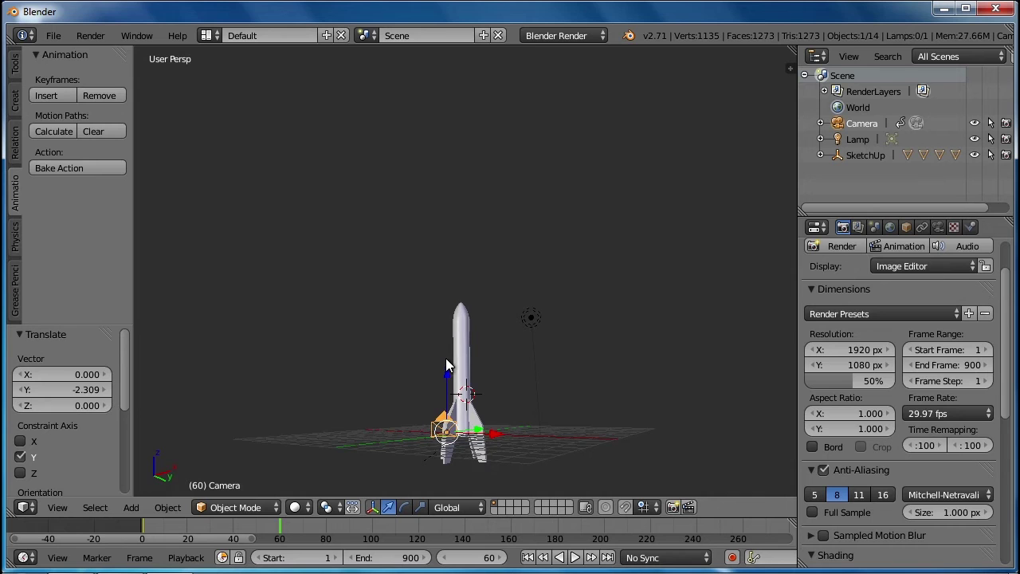
pyautogui.press('F12')
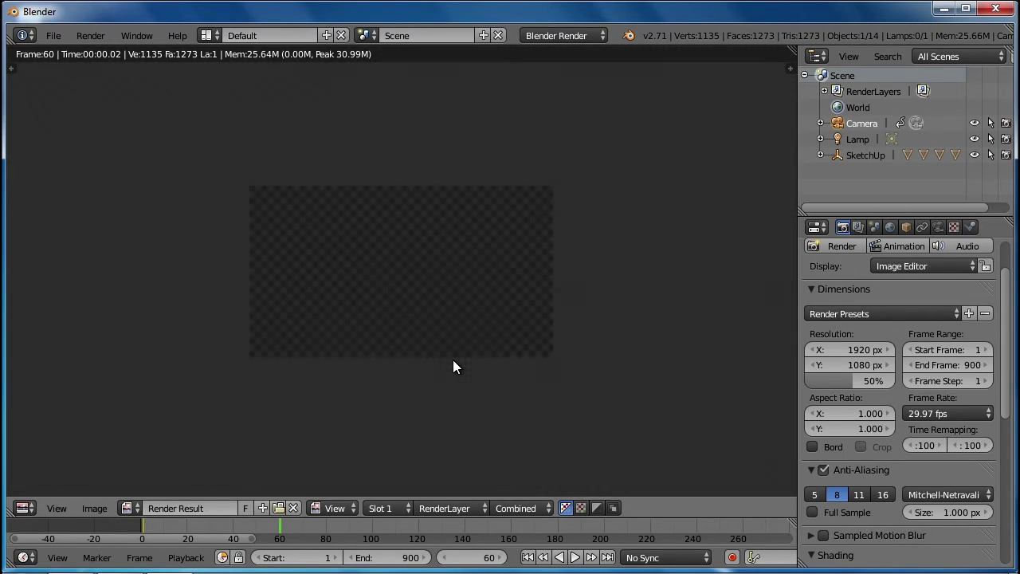
pyautogui.press('Escape')
# Align the camera to a lower view angled toward the rocket with Ctrl+Alt+Numpad0.
pyautogui.moveTo(415, 359); pyautogui.dragTo(398, 373, button='middle')
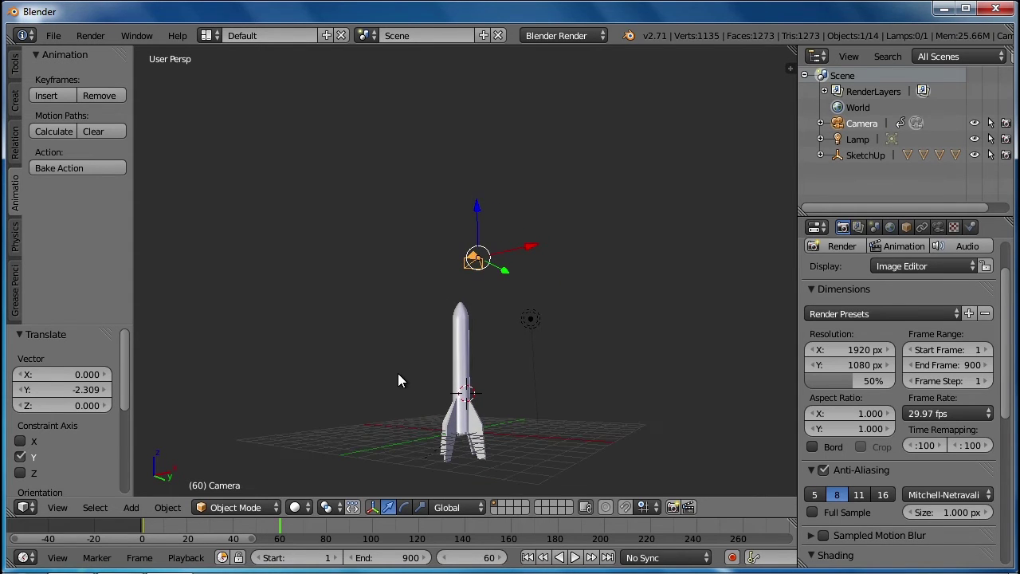
pyautogui.moveTo(487, 419); pyautogui.dragTo(494, 291, button='middle')
pyautogui.scroll(3, 499, 379)
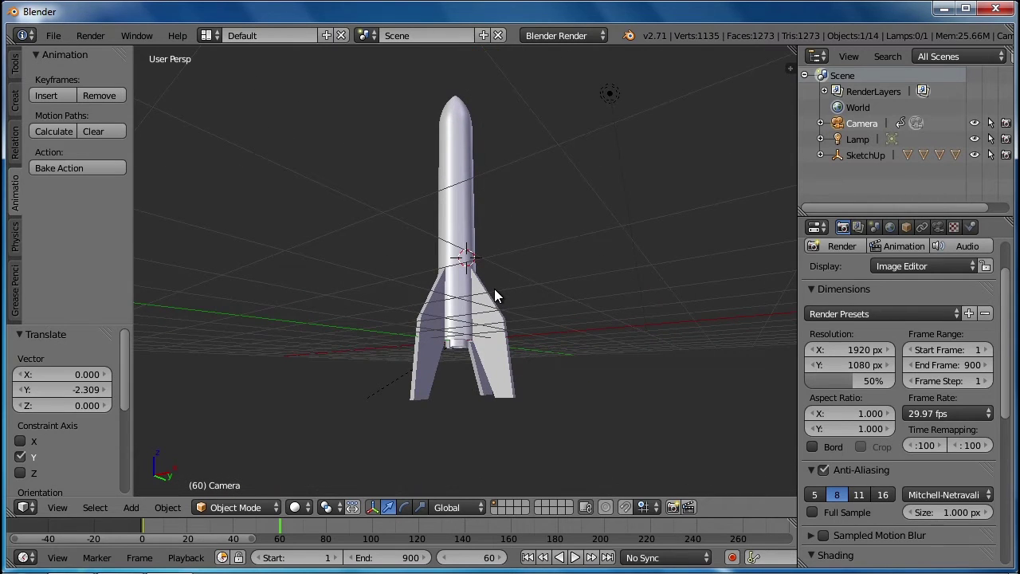
pyautogui.press('ctrl+alt+KP_0')
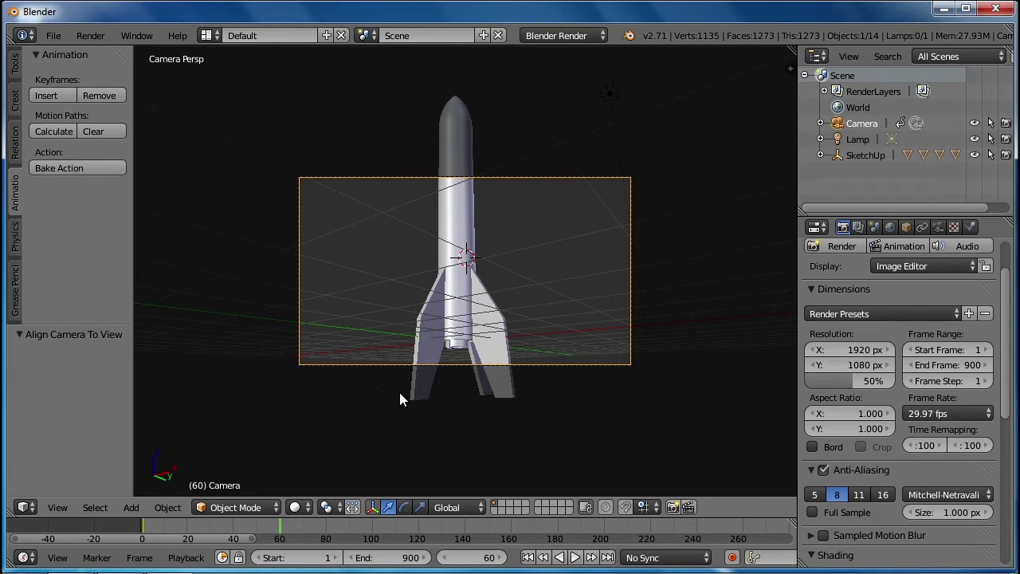
pyautogui.press('KP_8')
pyautogui.press('KP_8')
pyautogui.press('KP_8')
pyautogui.press('KP_8')
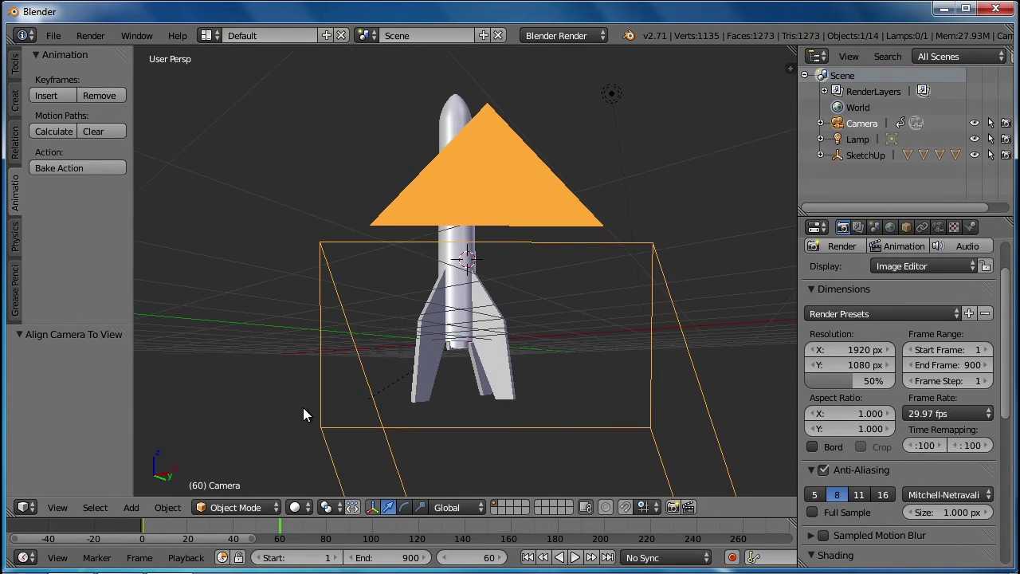
pyautogui.scroll(-8, 302, 406)
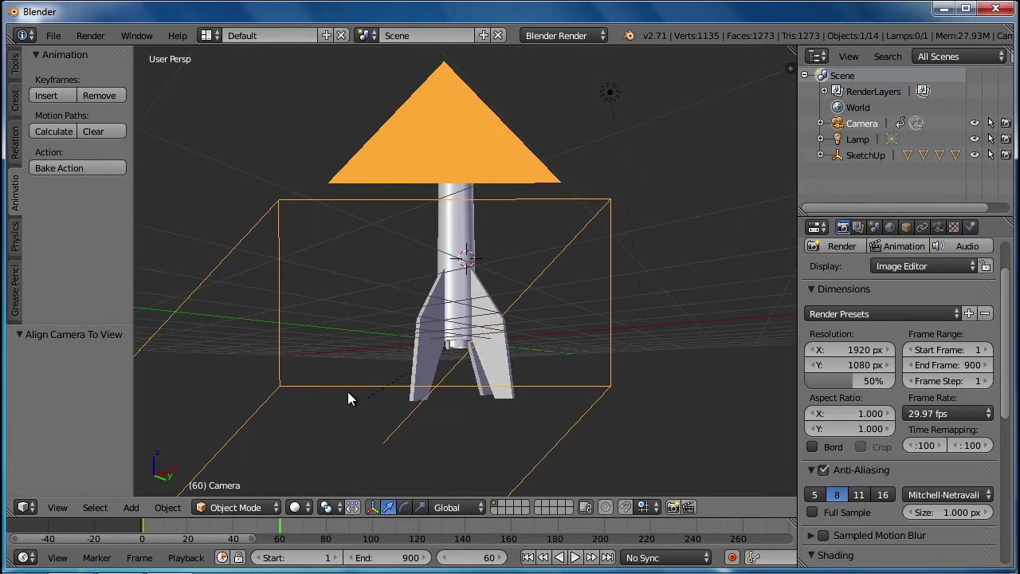
pyautogui.press('KP_8')
pyautogui.press('KP_8')
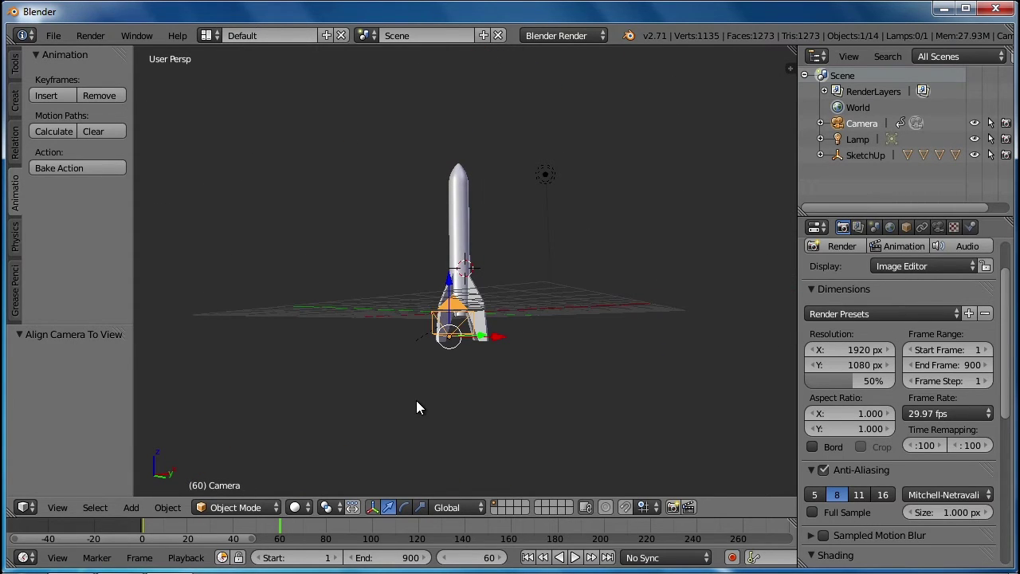
pyautogui.press('ctrl+alt+KP_0')
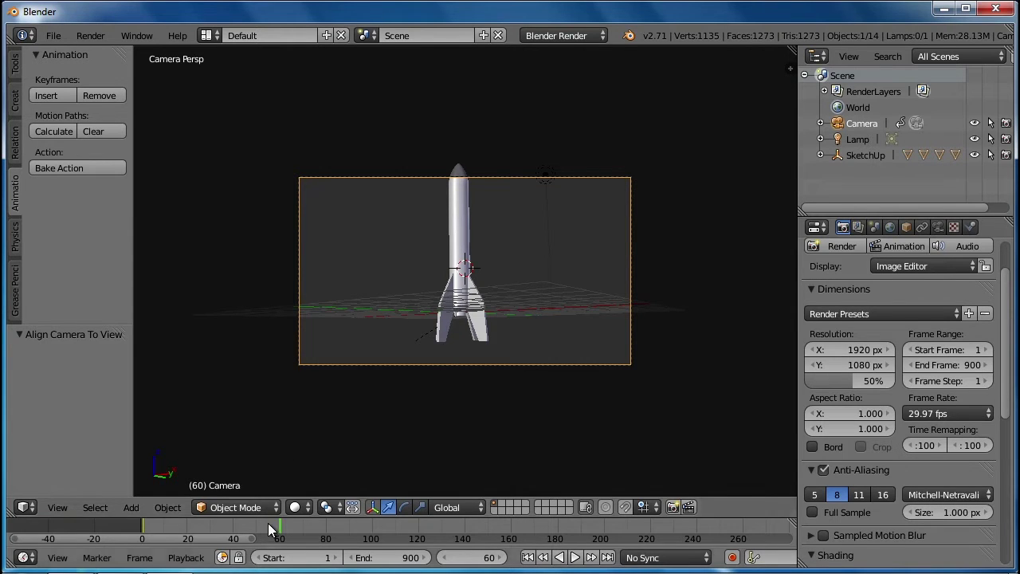
pyautogui.moveTo(237, 372); pyautogui.dragTo(289, 354, button='middle')
pyautogui.scroll(-5, 233, 376)
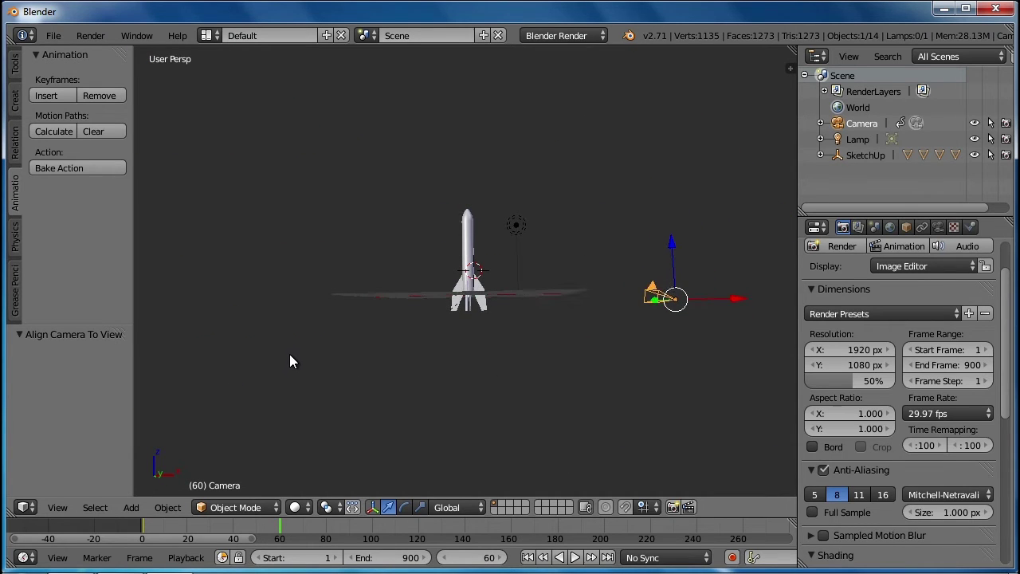
# Insert Location and Rotation keyframes for the camera at frame 60.
pyautogui.click(43, 94)
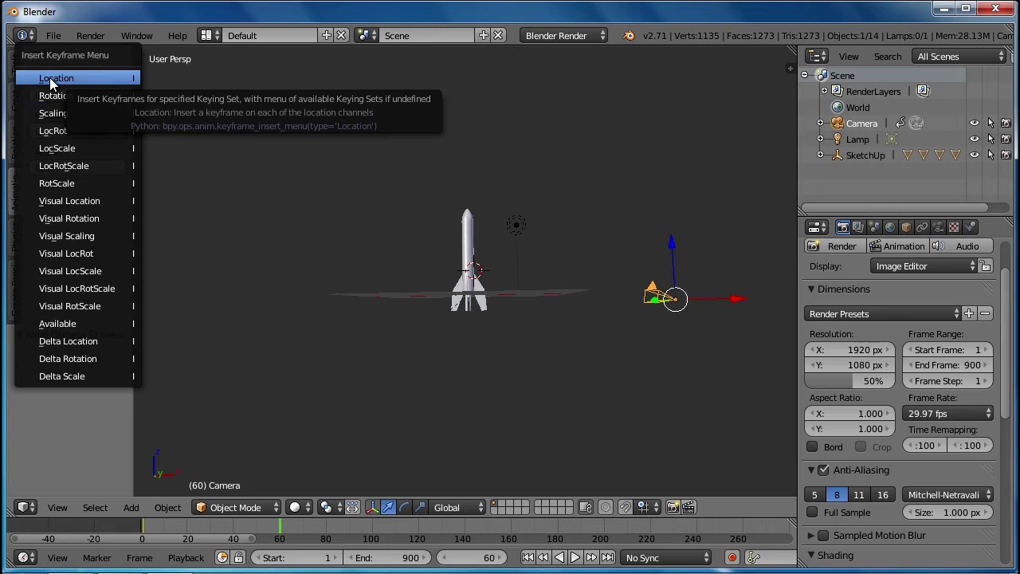
pyautogui.click(51, 79)
pyautogui.click(51, 96)
pyautogui.click(66, 115)
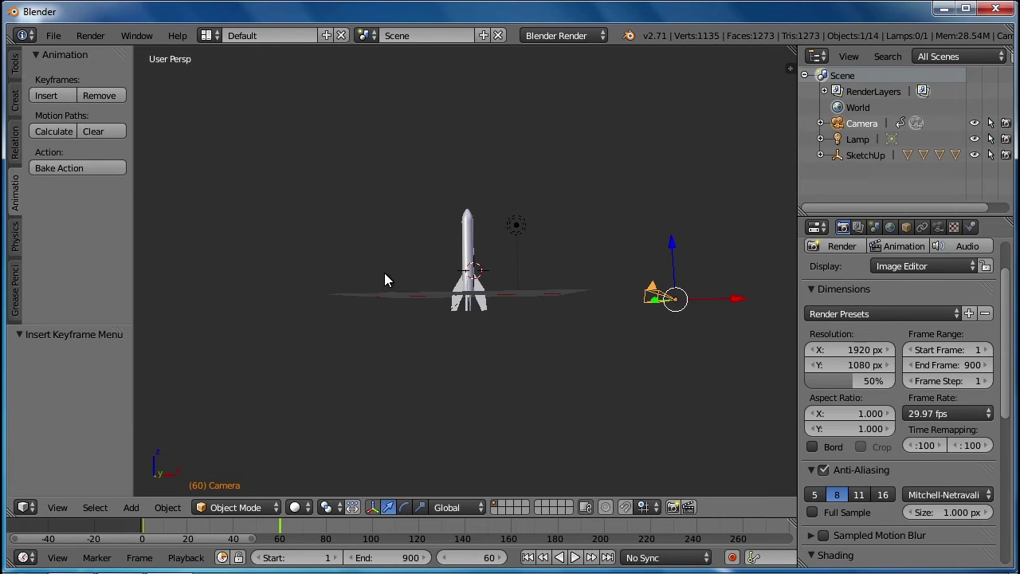
pyautogui.moveTo(266, 530)
pyautogui.mouseDown()
pyautogui.moveTo(151, 534)
pyautogui.moveTo(258, 541)
pyautogui.moveTo(285, 530)
pyautogui.mouseUp()
# At frame 120, align the camera to a view looking down on the rocket.
pyautogui.moveTo(671, 417); pyautogui.dragTo(653, 424, button='middle')
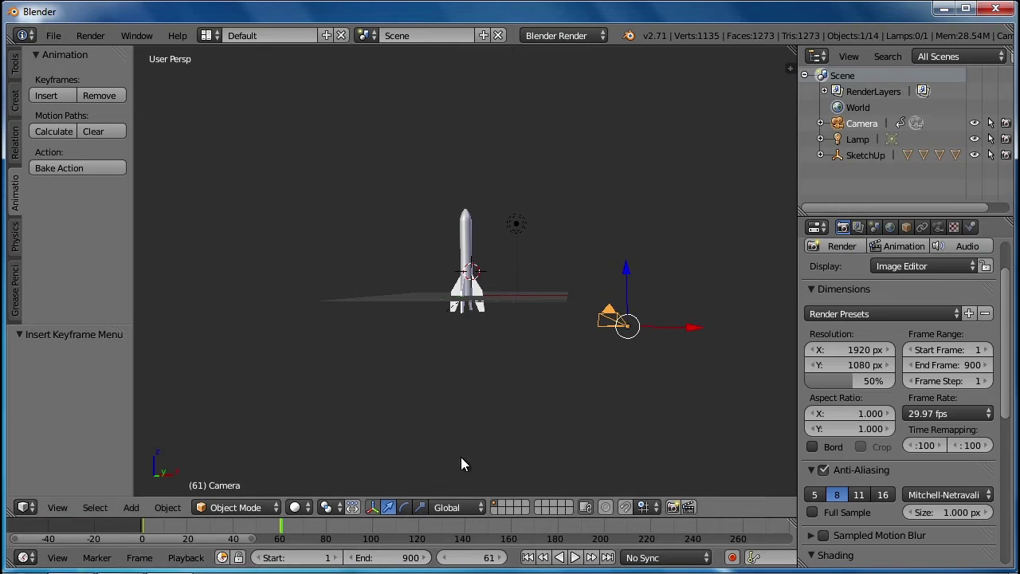
pyautogui.moveTo(461, 457); pyautogui.dragTo(451, 439, button='middle')
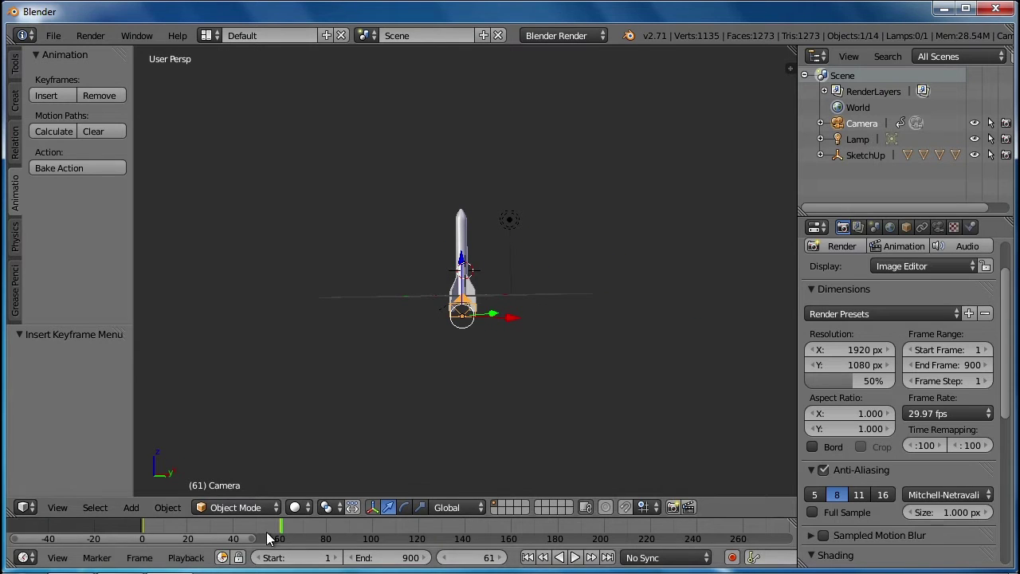
pyautogui.moveTo(288, 532); pyautogui.dragTo(419, 530)
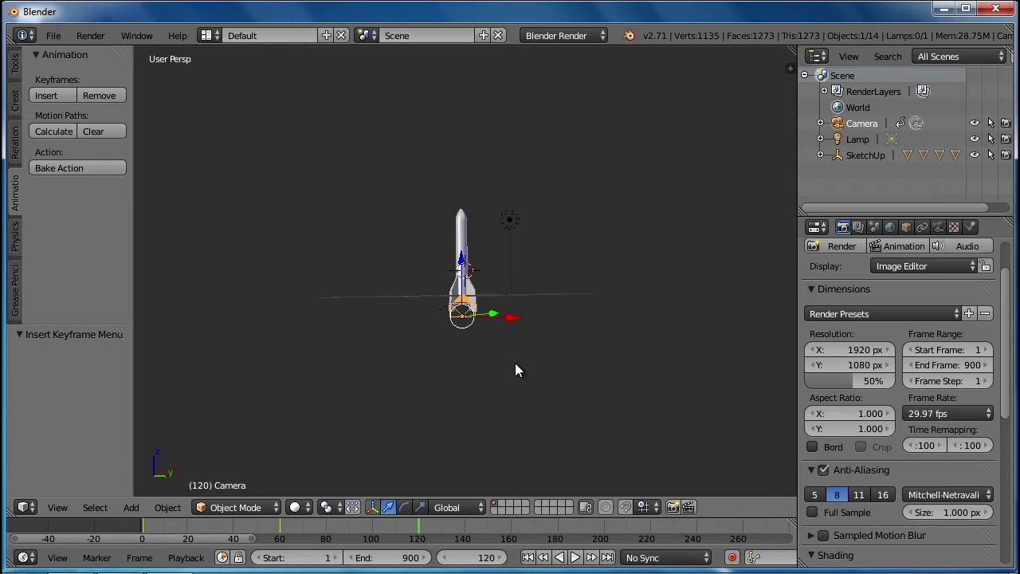
pyautogui.moveTo(468, 349); pyautogui.dragTo(487, 337, button='middle')
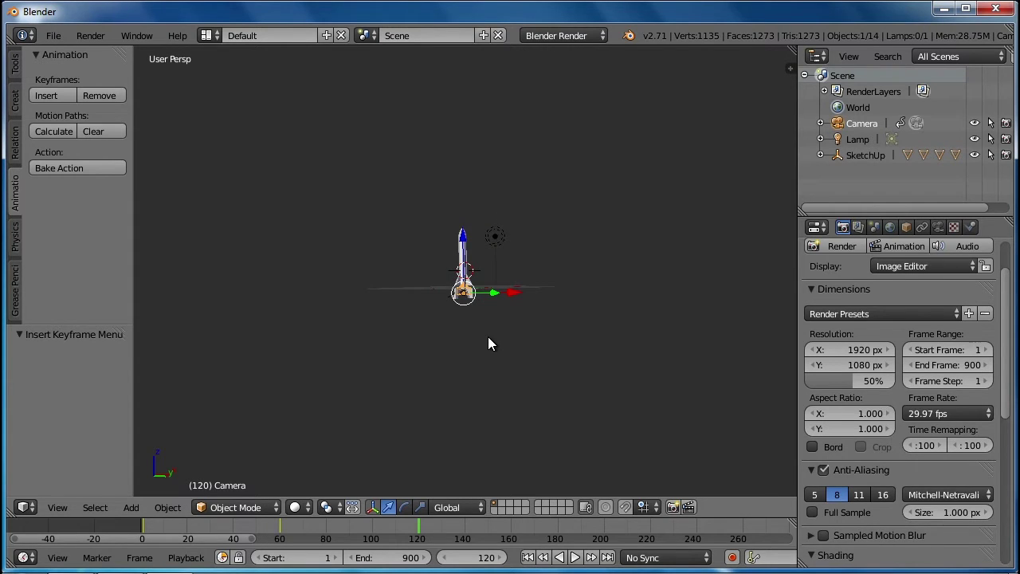
pyautogui.press('ctrl+alt+KP_0')
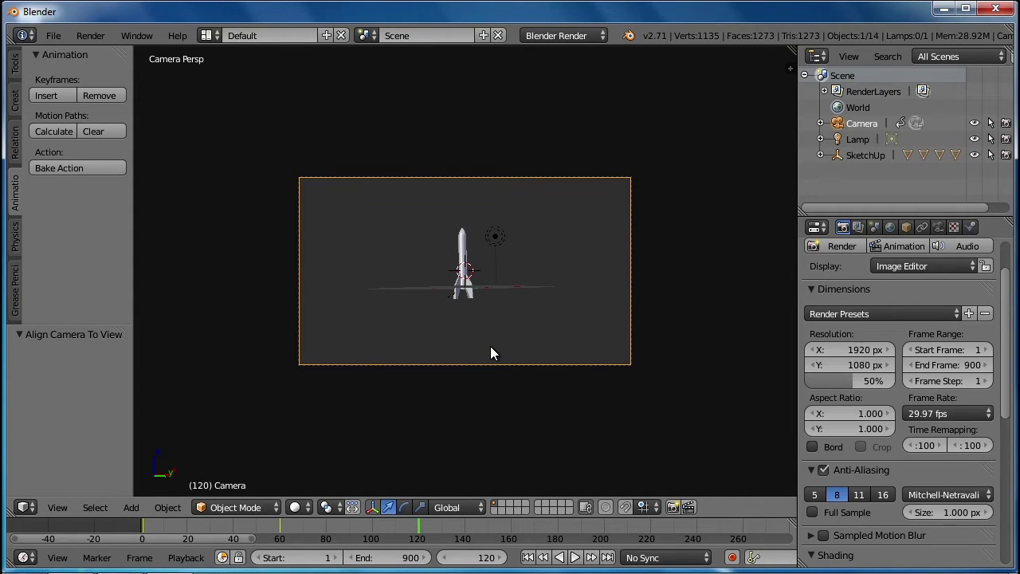
pyautogui.moveTo(415, 374); pyautogui.dragTo(411, 392, button='middle')
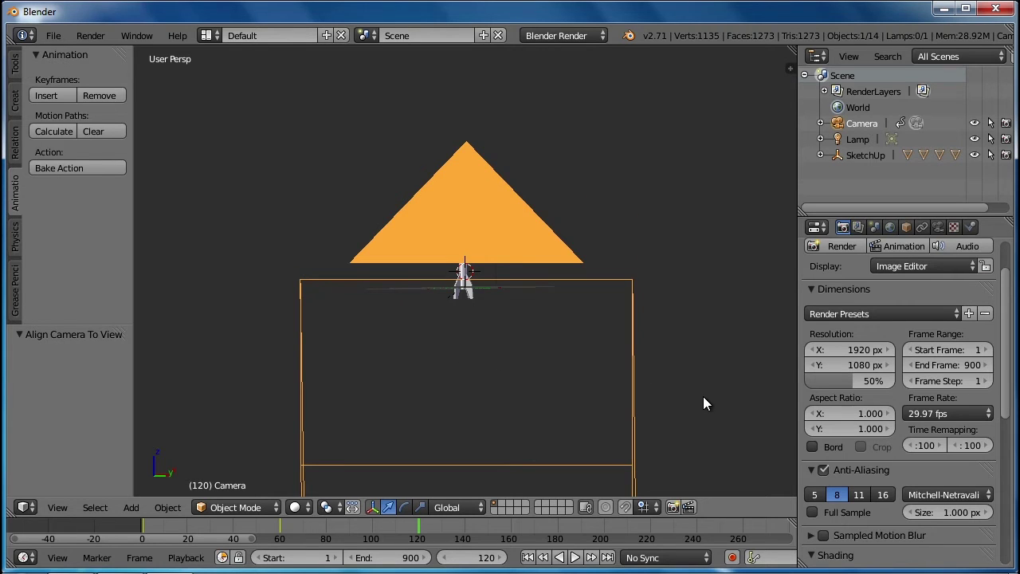
pyautogui.moveTo(703, 396); pyautogui.dragTo(703, 349, button='middle')
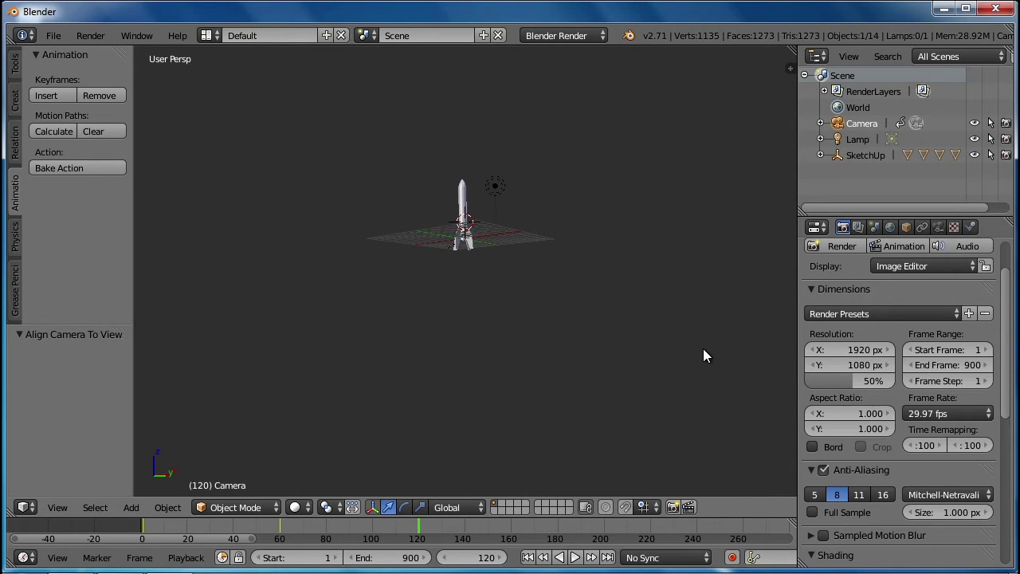
pyautogui.press('ctrl+alt+KP_0')
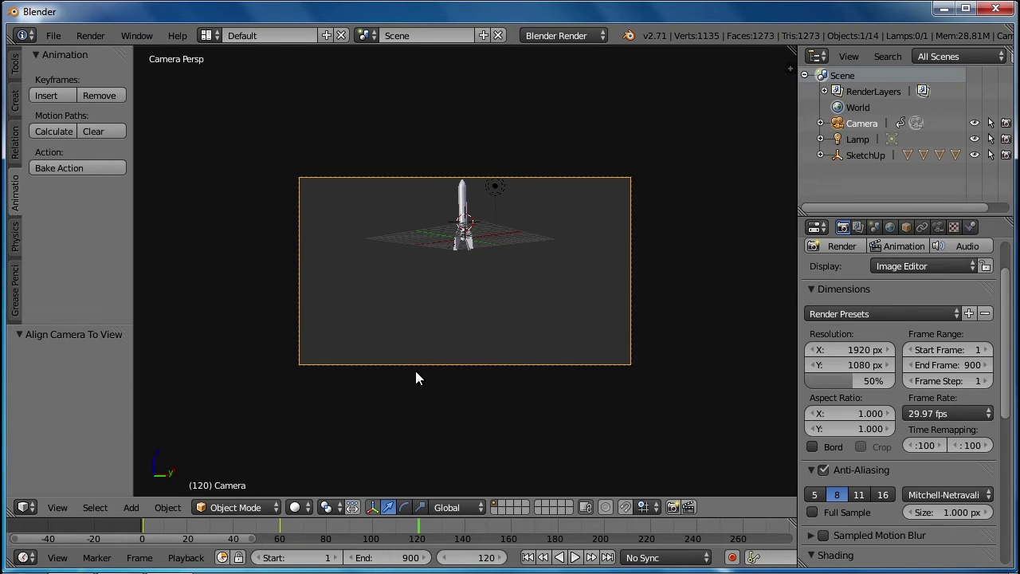
# Keyframe the camera's location and rotation at frame 120, then render a test frame.
pyautogui.click(57, 96)
pyautogui.click(74, 104)
pyautogui.press('KP_0')
pyautogui.moveTo(232, 263); pyautogui.dragTo(465, 308, button='middle')
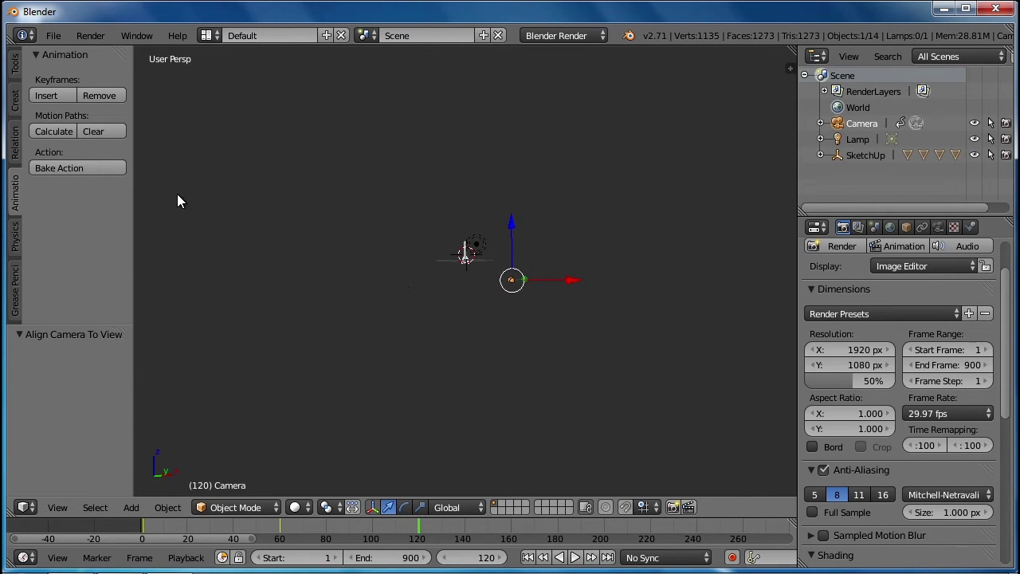
pyautogui.click(40, 96)
pyautogui.click(51, 84)
pyautogui.click(52, 93)
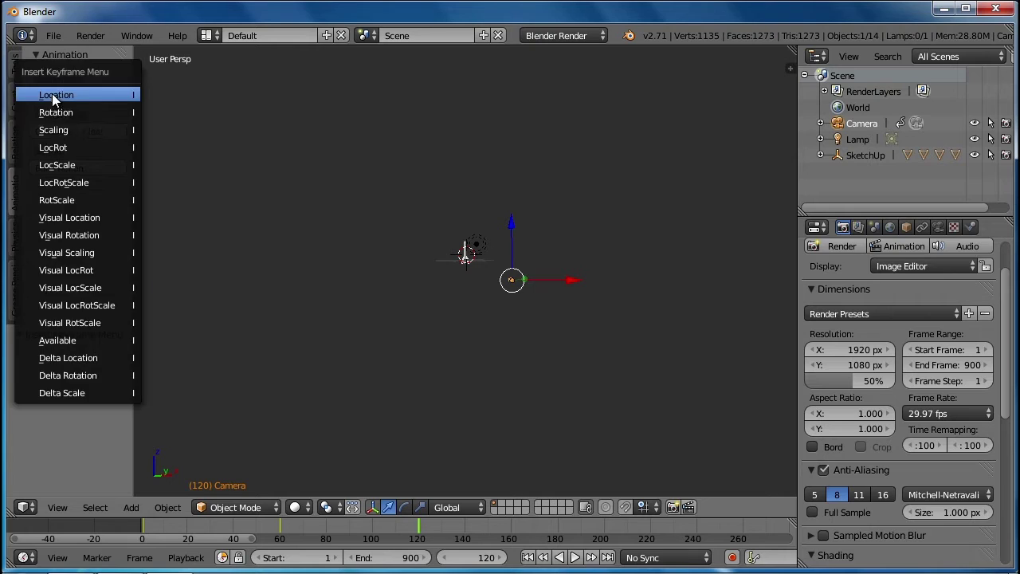
pyautogui.click(64, 113)
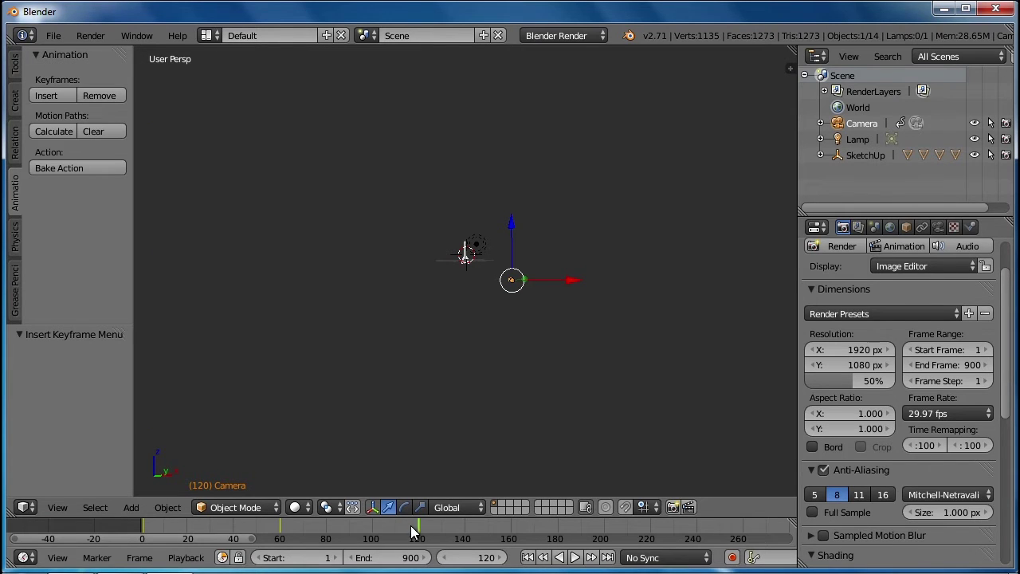
pyautogui.moveTo(410, 525)
pyautogui.mouseDown()
pyautogui.moveTo(146, 528)
pyautogui.moveTo(418, 540)
pyautogui.mouseUp()
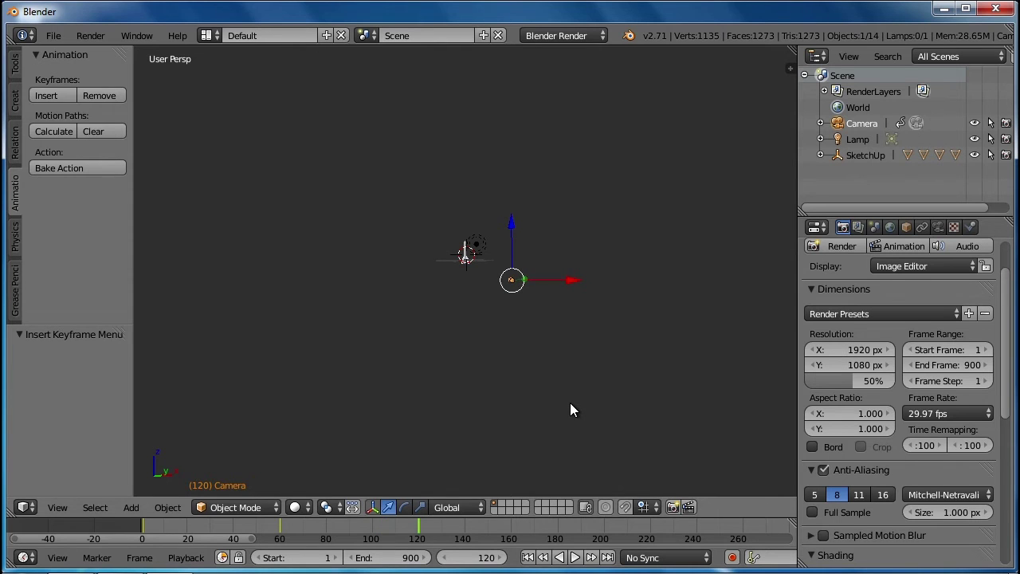
pyautogui.press('F12')
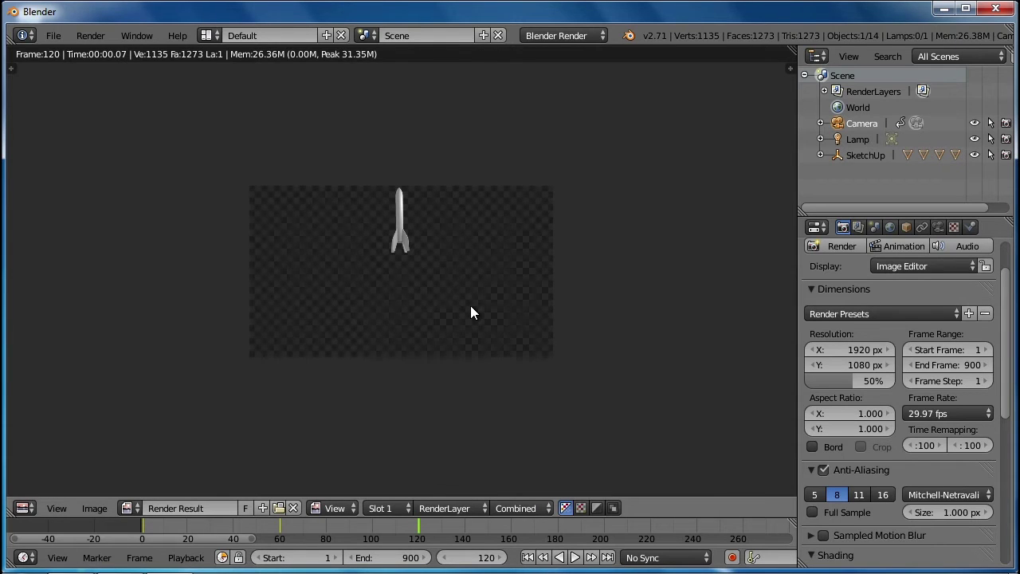
# Zoom into the frame 120 render result and move the playhead forward to frame 180.
pyautogui.scroll(2, 470, 312)
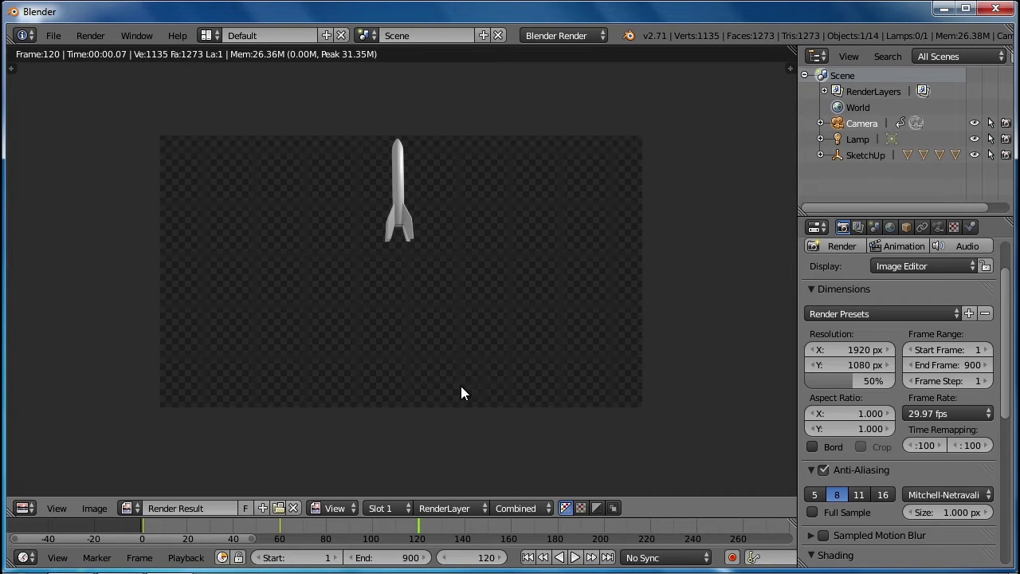
pyautogui.moveTo(423, 528); pyautogui.dragTo(558, 536)
# Back in the 3D view, align the camera to a view looking slightly down on the rocket.
pyautogui.press('Escape')
pyautogui.scroll(8, 461, 291)
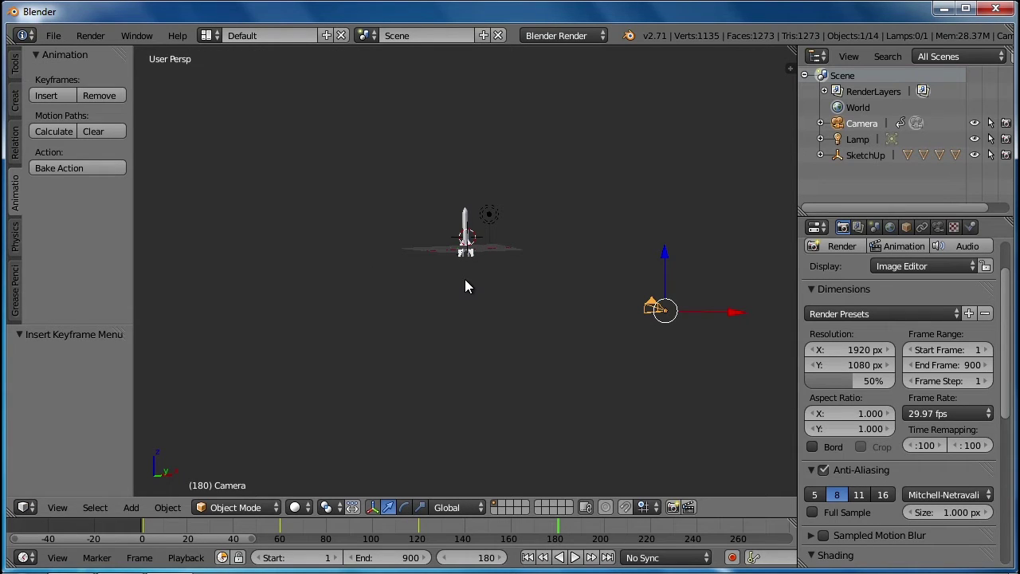
pyautogui.press('KP_0')
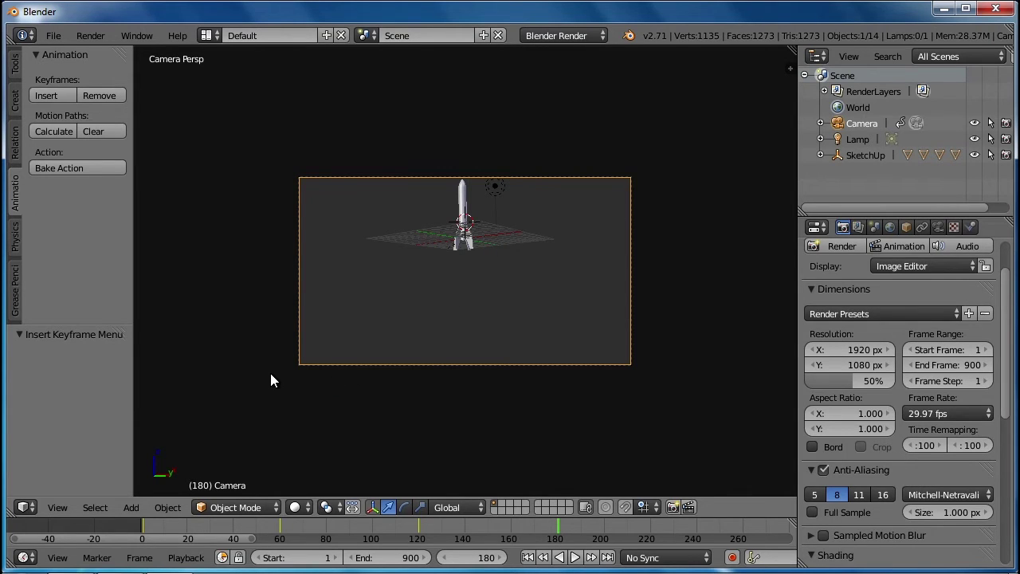
pyautogui.press('KP_0')
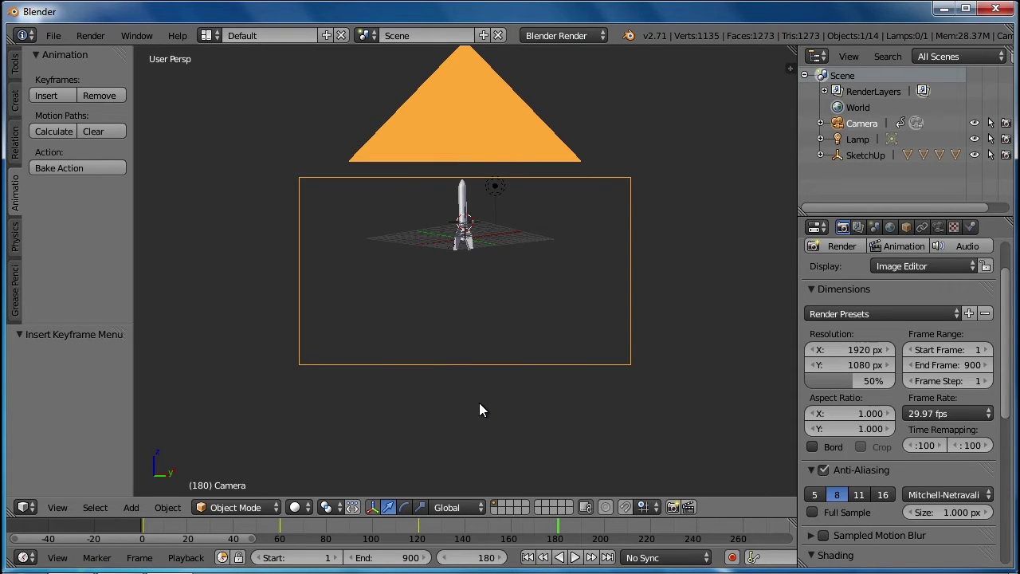
pyautogui.hotkey('ctrl', 'z')
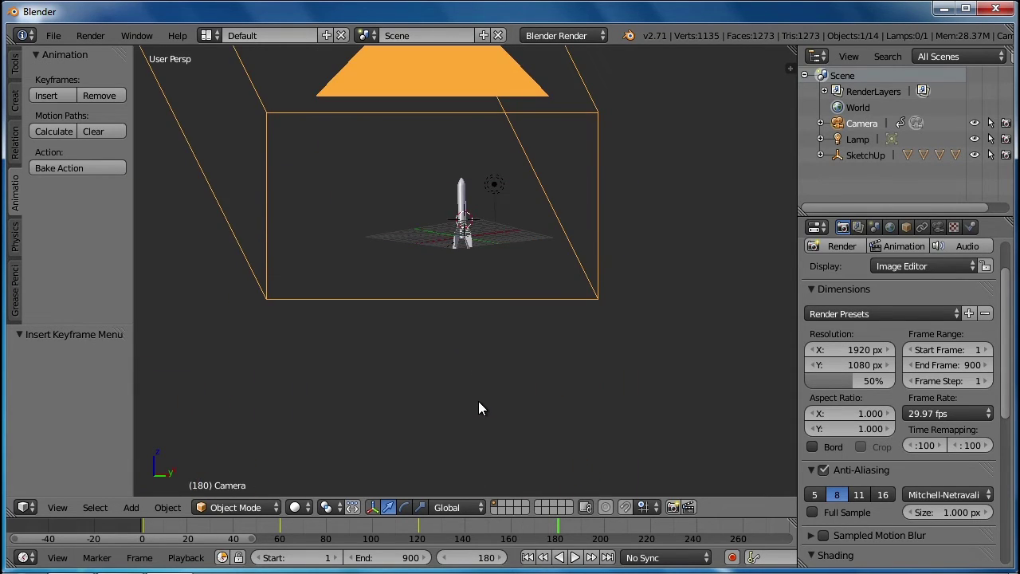
pyautogui.hotkey('ctrl', 'z')
pyautogui.hotkey('ctrl', 'z')
pyautogui.hotkey('ctrl', 'z')
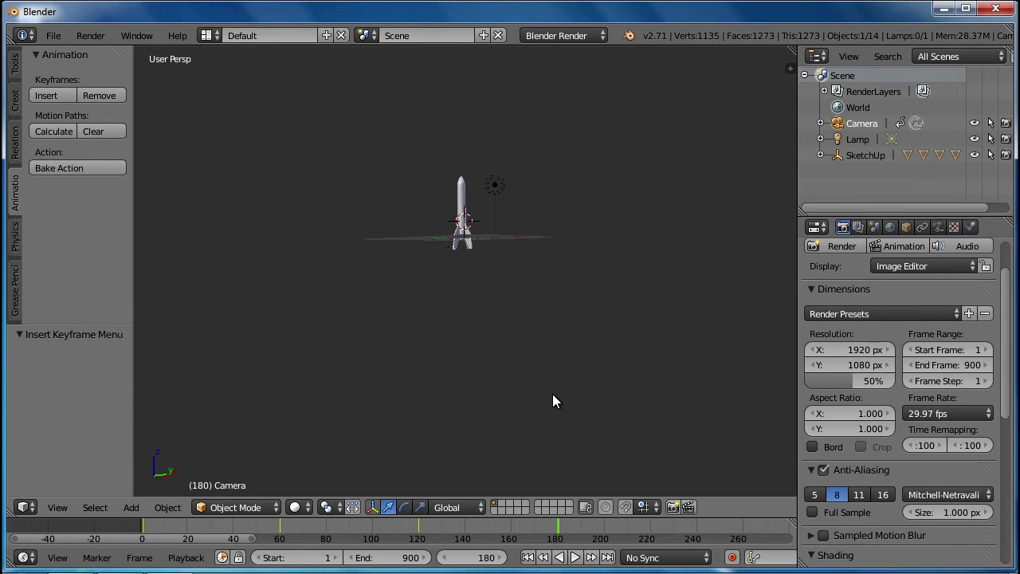
pyautogui.moveTo(565, 387); pyautogui.dragTo(568, 360, button='middle')
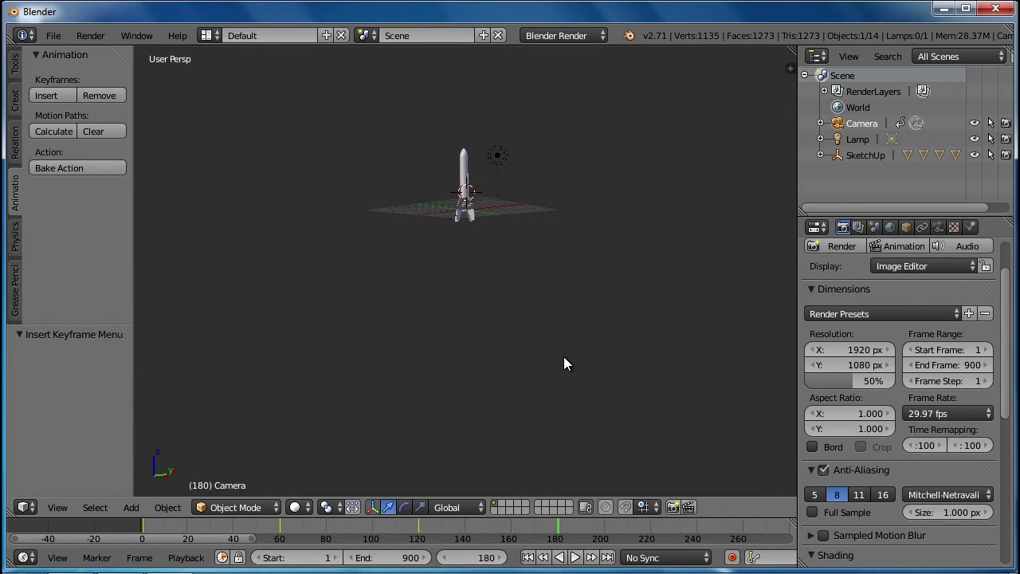
pyautogui.press('ctrl+alt+KP_0')
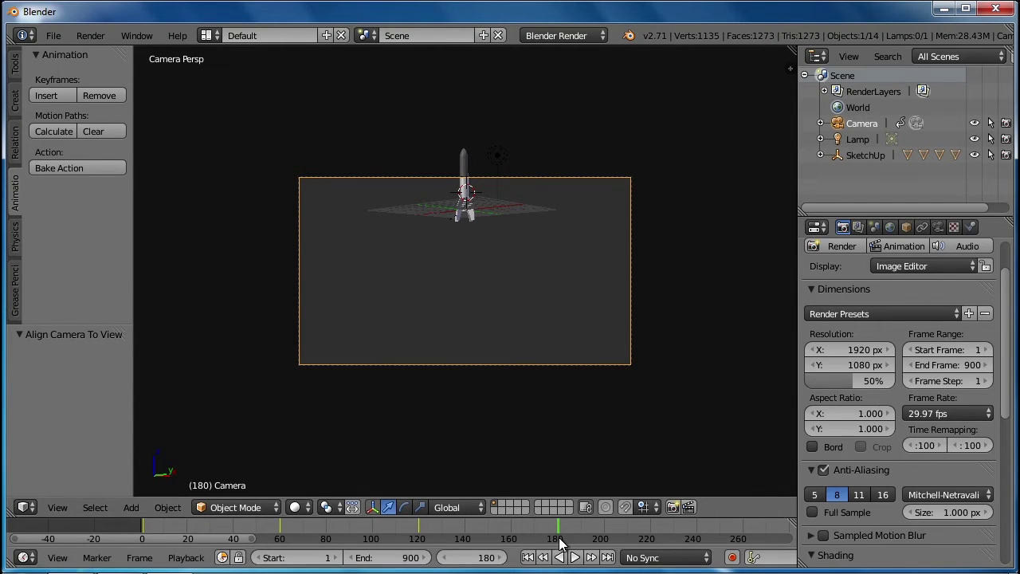
# Insert Location and Rotation keyframes for the camera at frame 180.
pyautogui.click(59, 91)
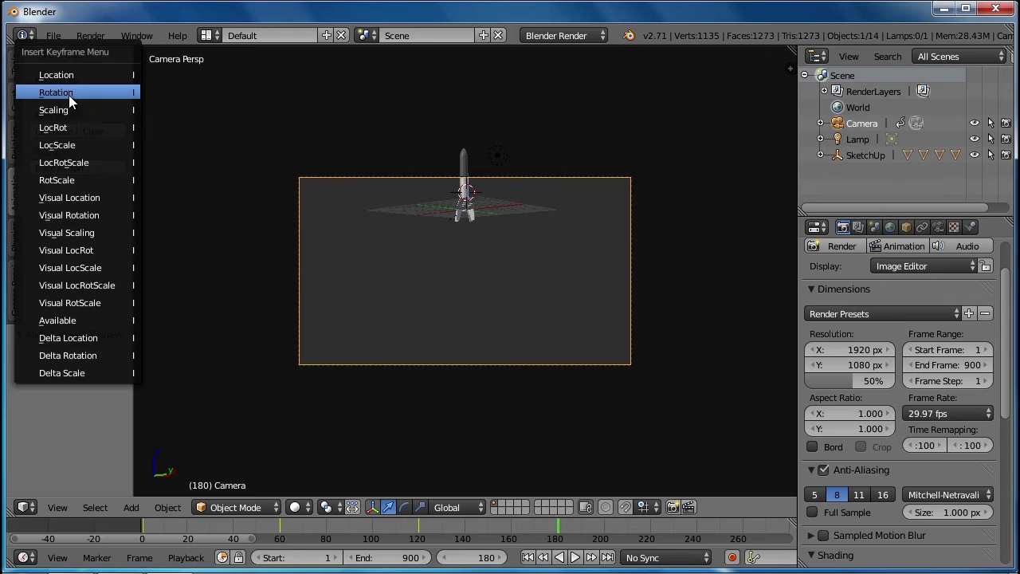
pyautogui.click(64, 76)
pyautogui.click(60, 94)
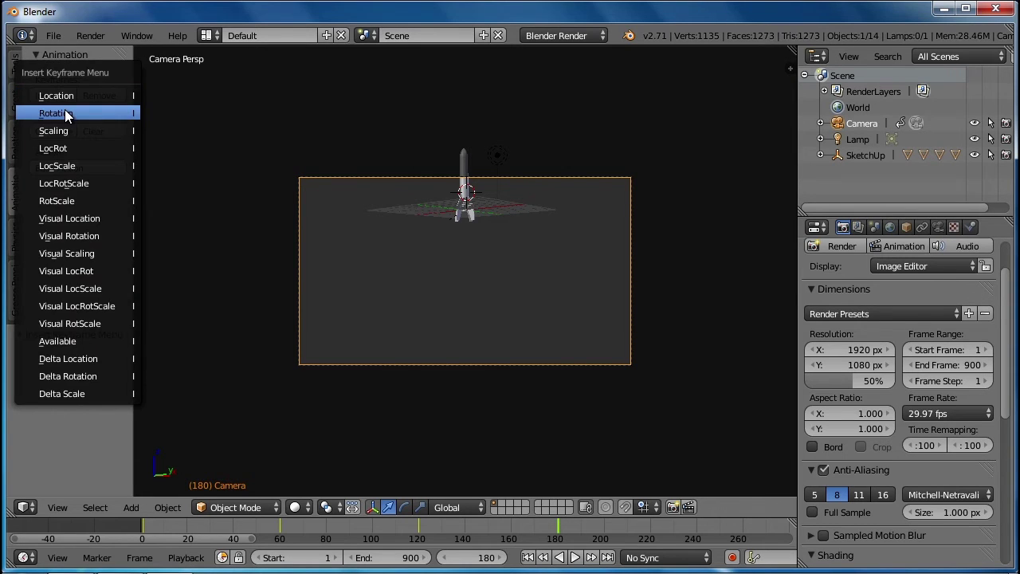
pyautogui.click(65, 112)
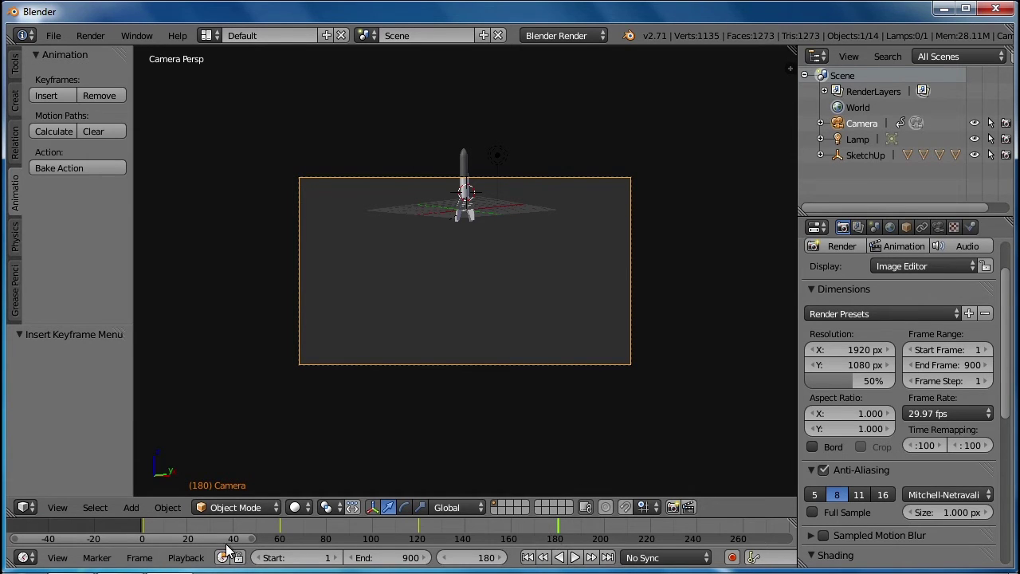
pyautogui.scroll(-5, 251, 539)
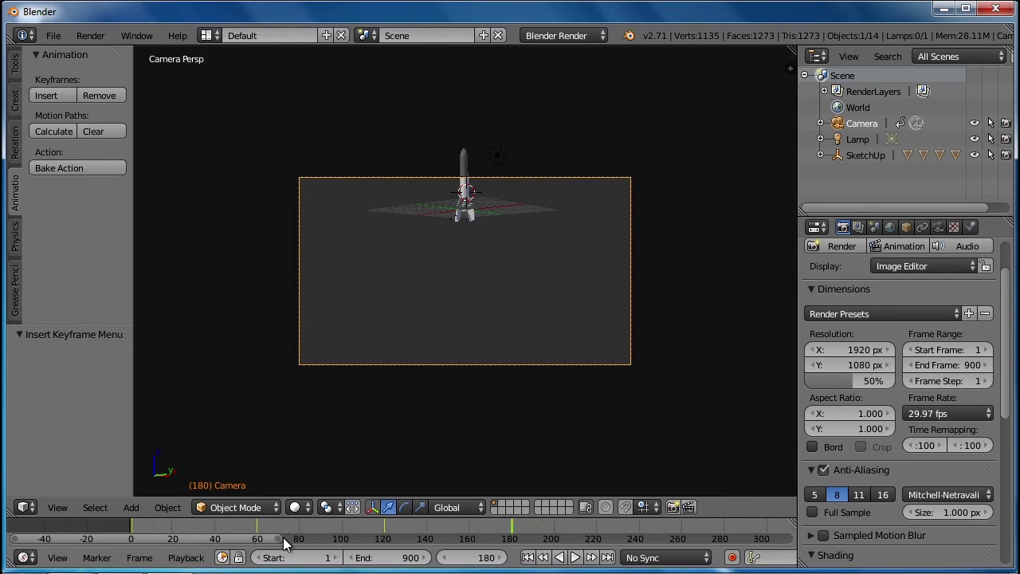
# Move the timeline's current frame to 450.
pyautogui.scroll(-5, 494, 538)
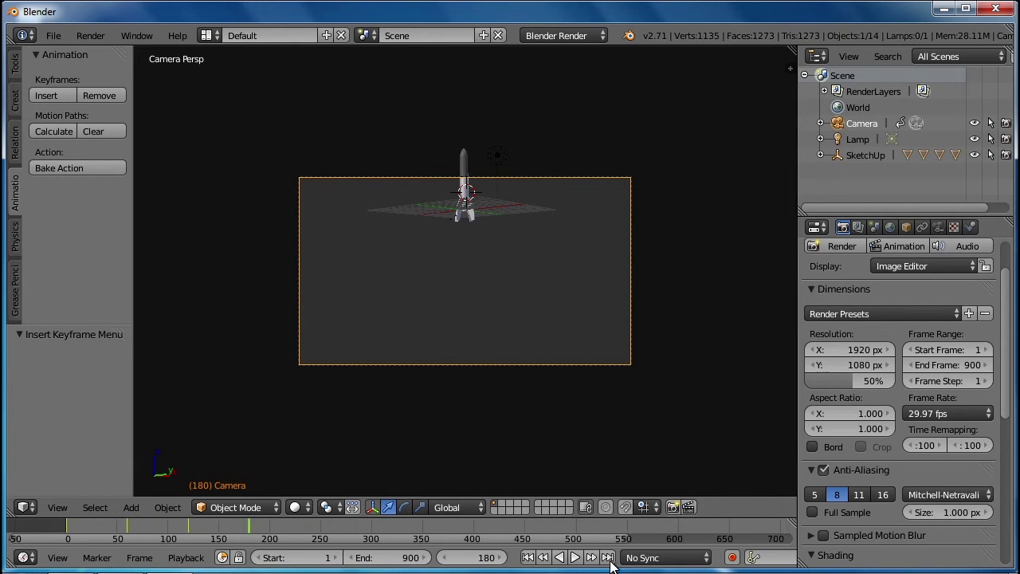
pyautogui.scroll(-2, 717, 534)
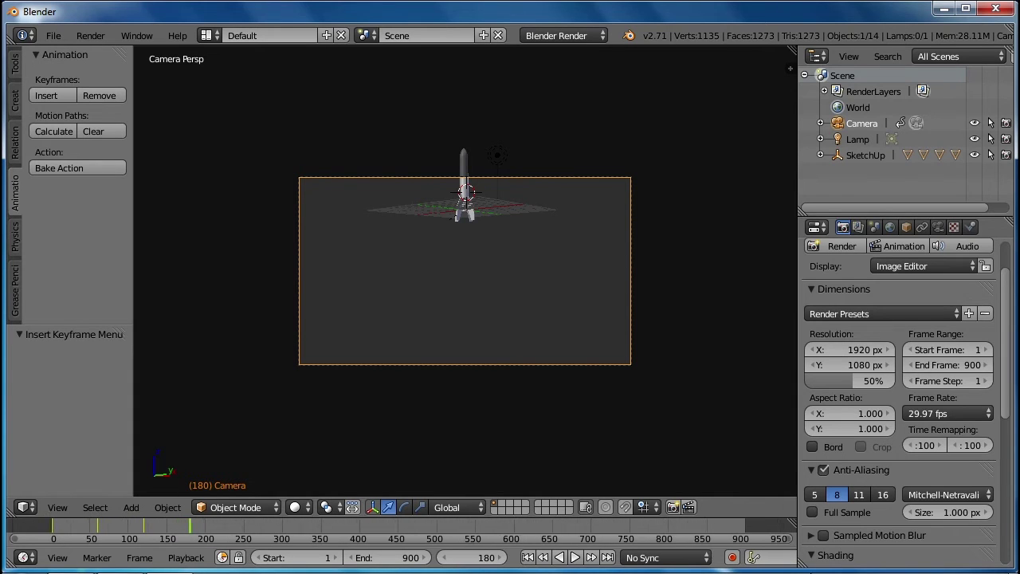
pyautogui.scroll(1, 120, 534)
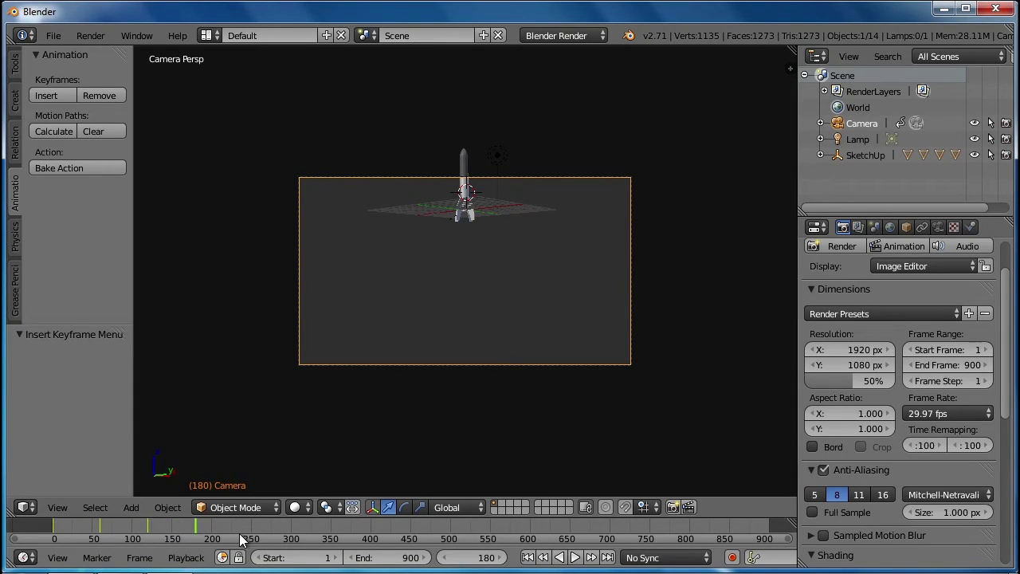
pyautogui.click(198, 537)
pyautogui.click(412, 539)
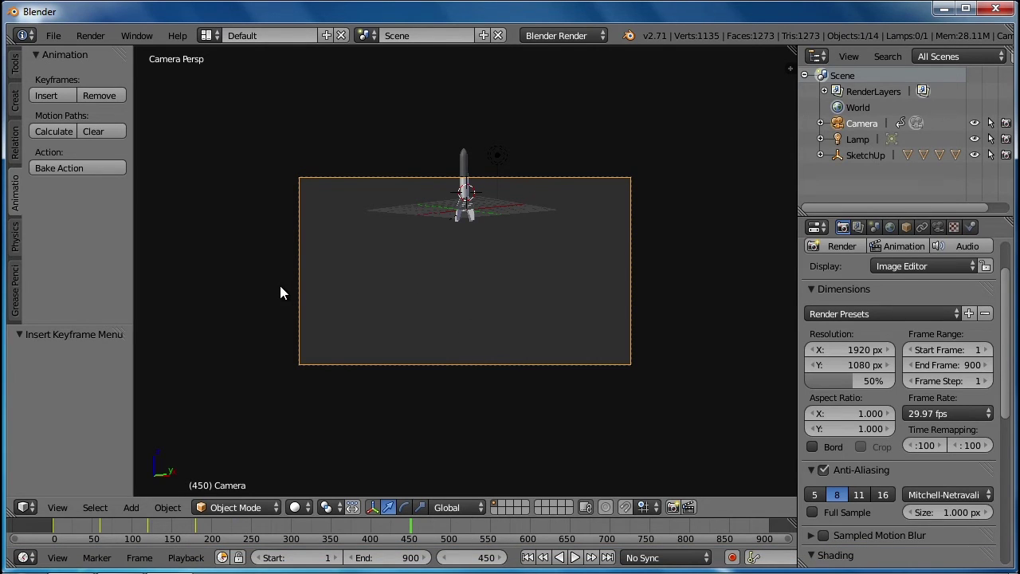
# Align the camera to a new downward view of the scene using Ctrl+Alt+Numpad0.
pyautogui.press('KP_0')
pyautogui.scroll(-5, 406, 299)
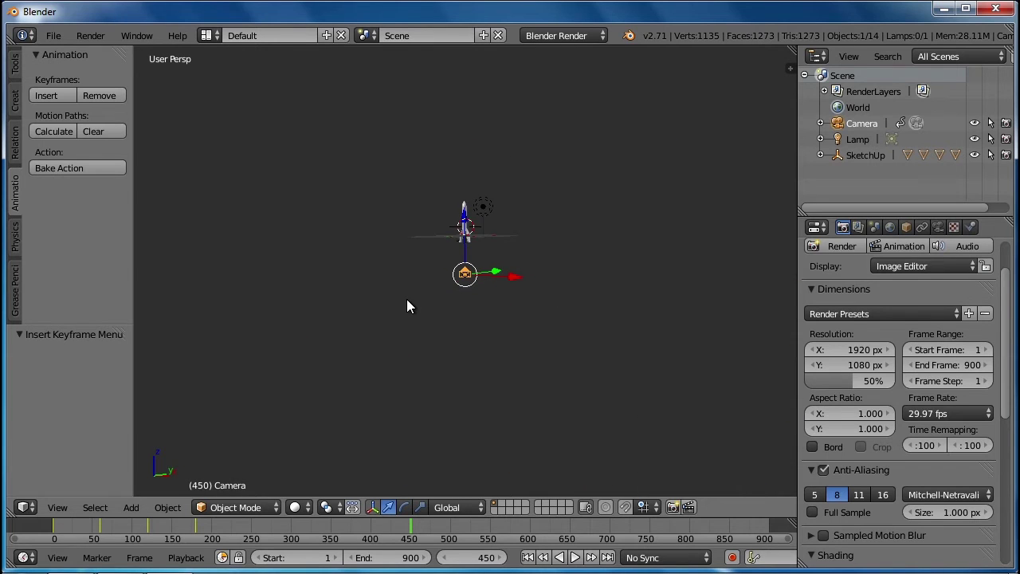
pyautogui.moveTo(406, 306); pyautogui.dragTo(498, 214, button='middle')
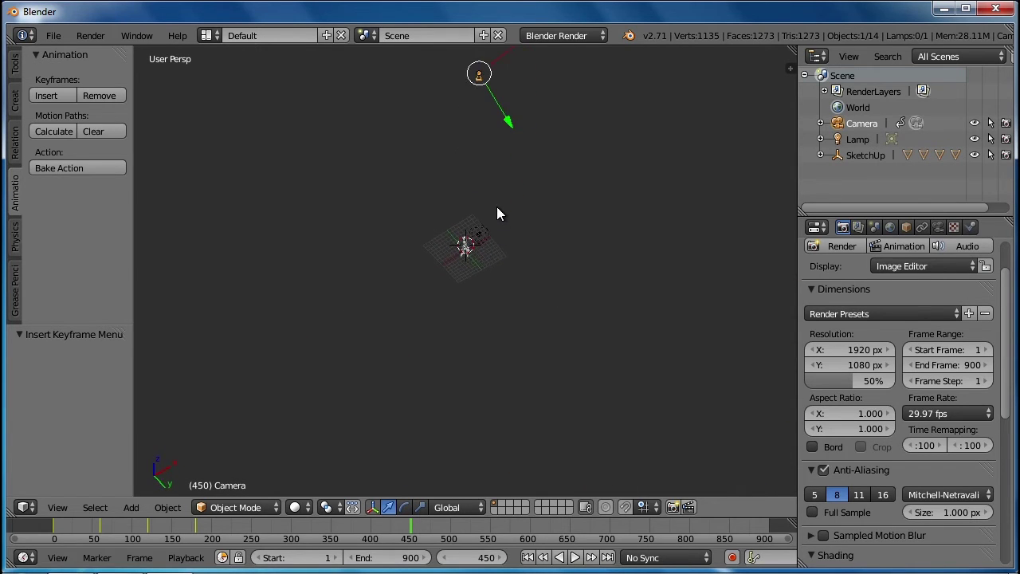
pyautogui.moveTo(489, 345)
pyautogui.mouseDown(button='middle')
pyautogui.moveTo(495, 307)
pyautogui.moveTo(489, 344)
pyautogui.mouseUp(button='middle')
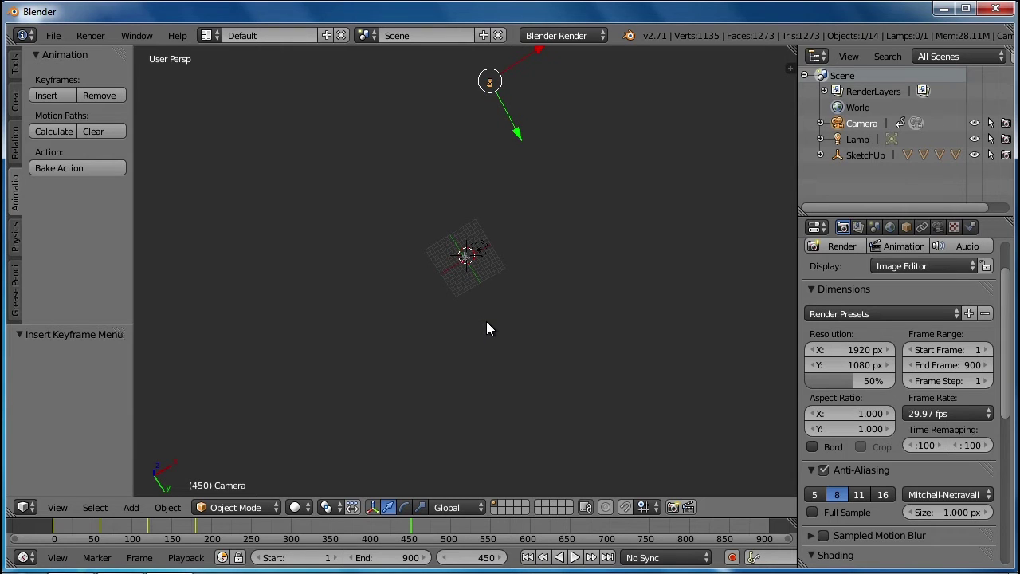
pyautogui.press('ctrl+alt+KP_0')
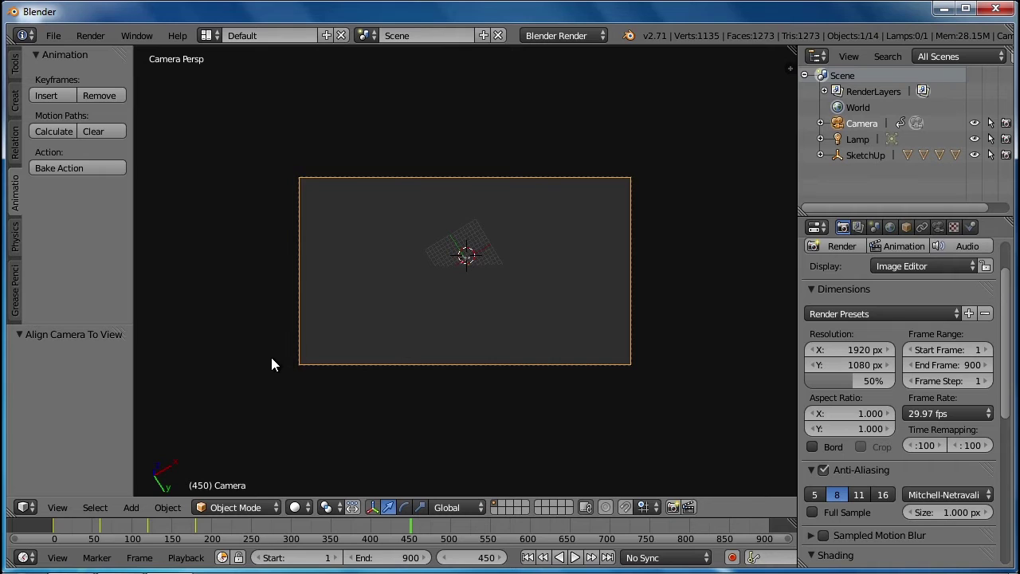
pyautogui.press('KP_0')
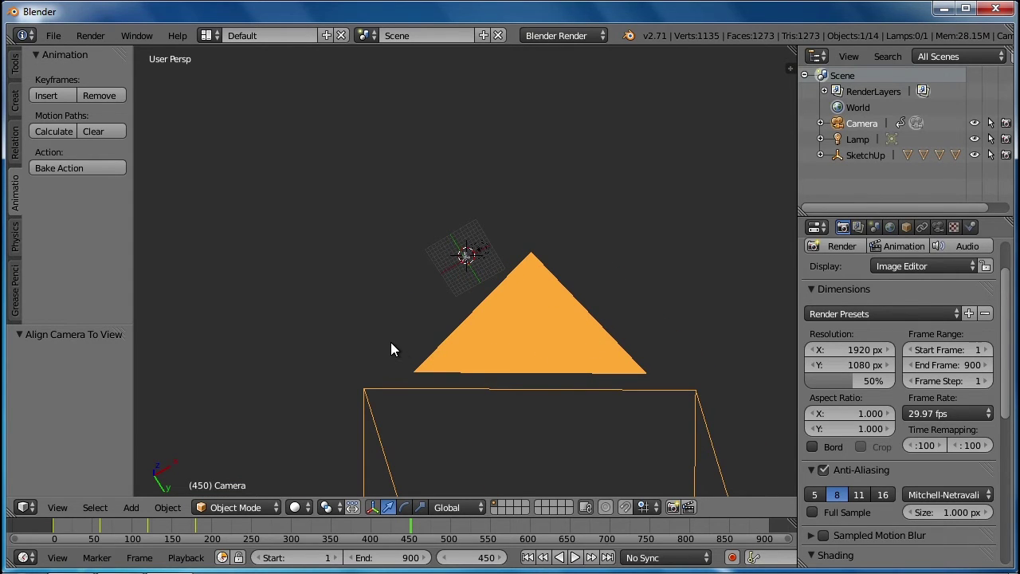
pyautogui.press('KP_6')
pyautogui.press('KP_6')
pyautogui.press('KP_6')
pyautogui.moveTo(451, 369); pyautogui.dragTo(455, 317, button='middle')
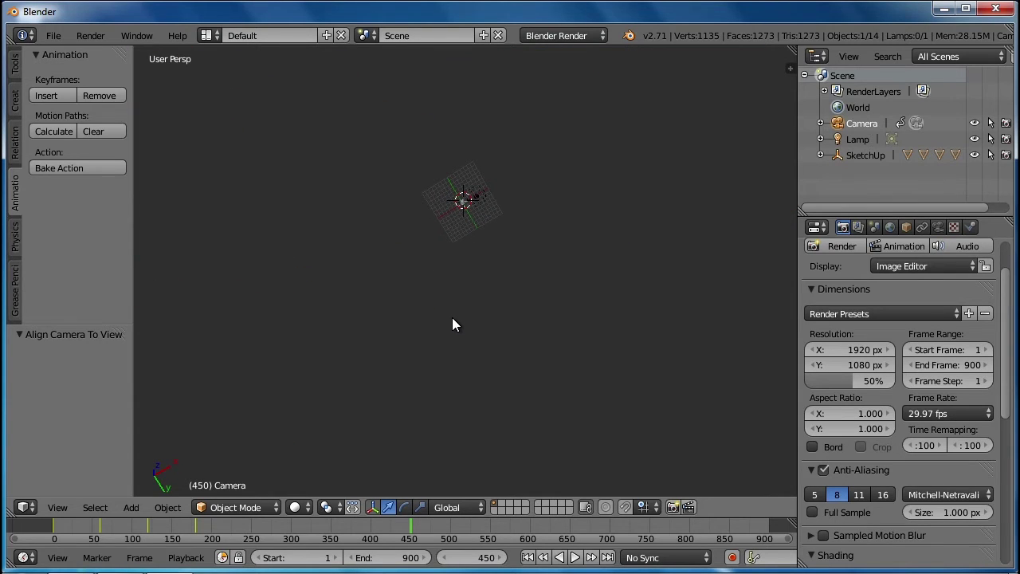
pyautogui.press('ctrl+alt+KP_0')
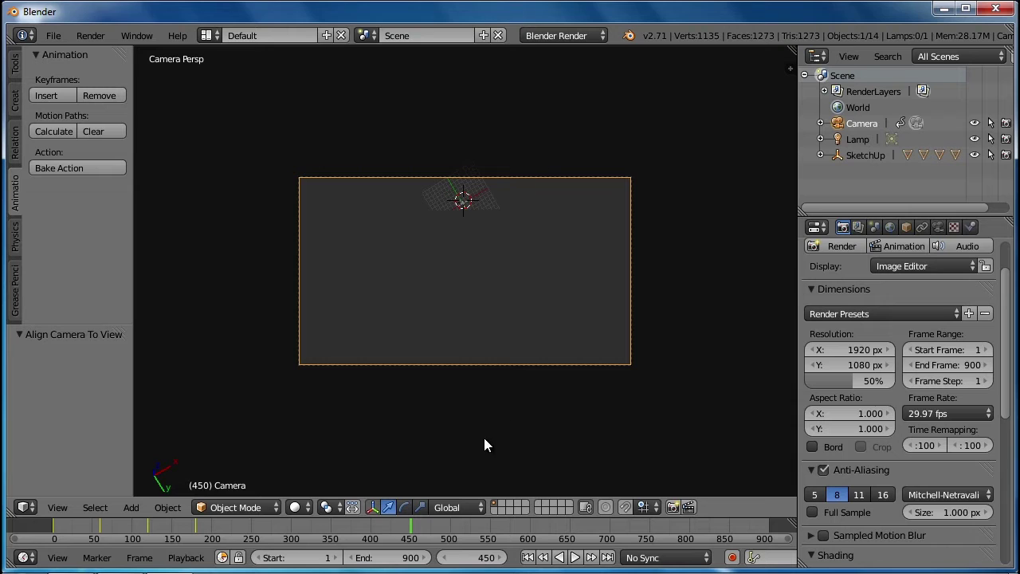
# Insert Location and Rotation keyframes for the camera at frame 450.
pyautogui.click(44, 95)
pyautogui.click(84, 80)
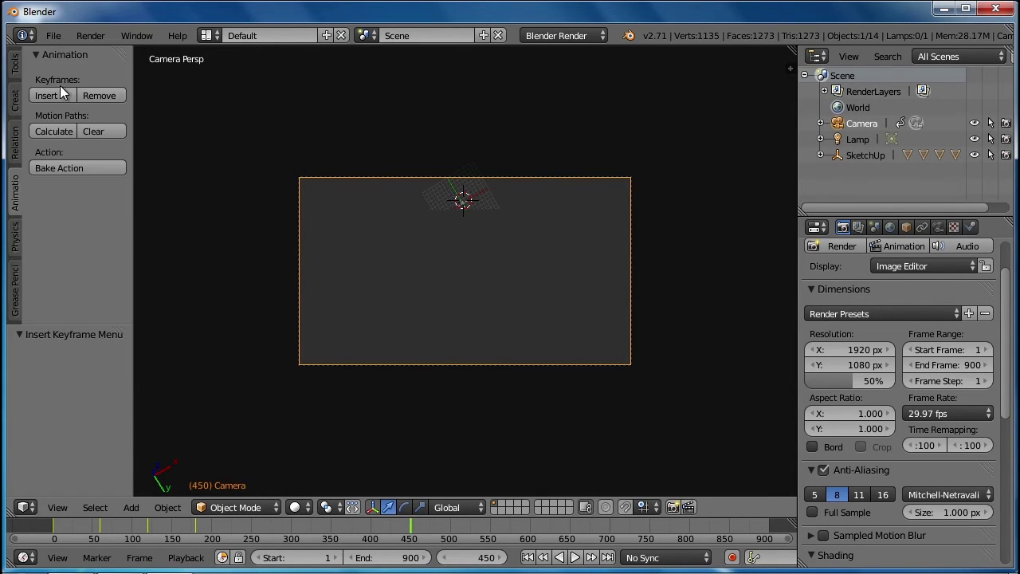
pyautogui.click(55, 95)
pyautogui.click(58, 109)
# At frame 897, align the camera to a re-angled, panned-down view of the scene.
pyautogui.moveTo(420, 534); pyautogui.dragTo(767, 542)
pyautogui.press('KP_0')
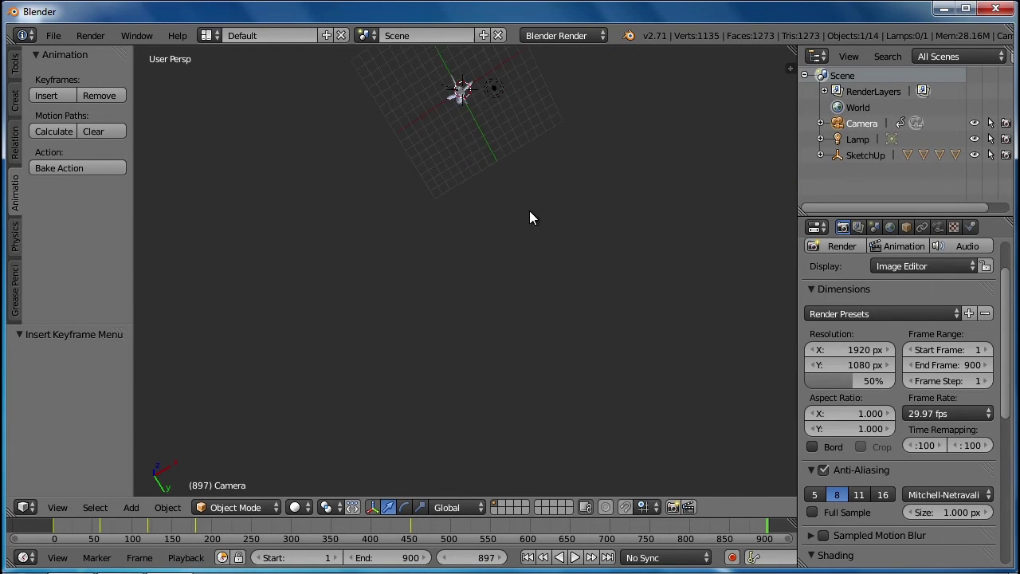
pyautogui.keyDown('shift'); pyautogui.moveTo(565, 227); pyautogui.dragTo(580, 301, button='middle'); pyautogui.keyUp('shift')
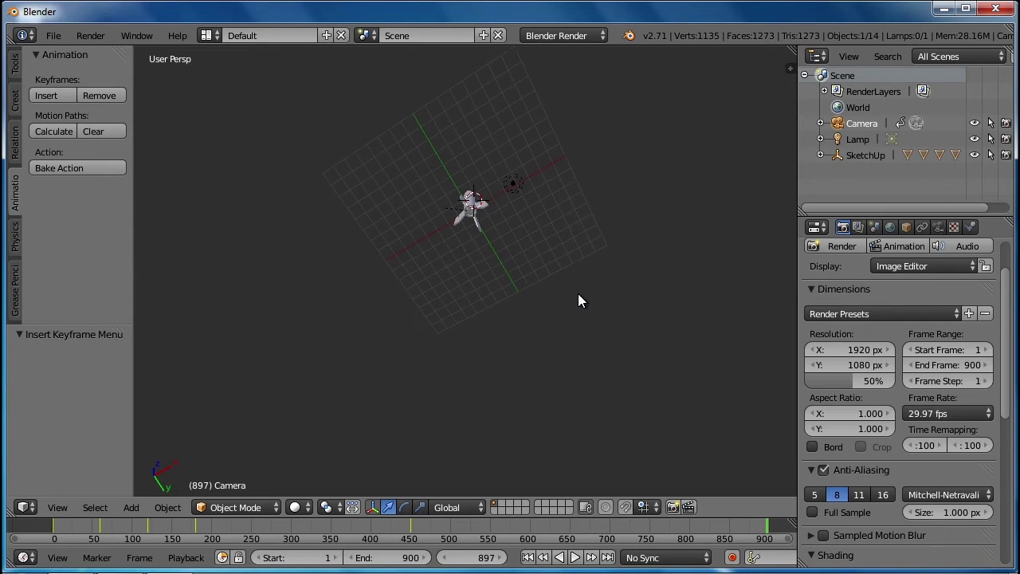
pyautogui.press('ctrl+alt+KP_0')
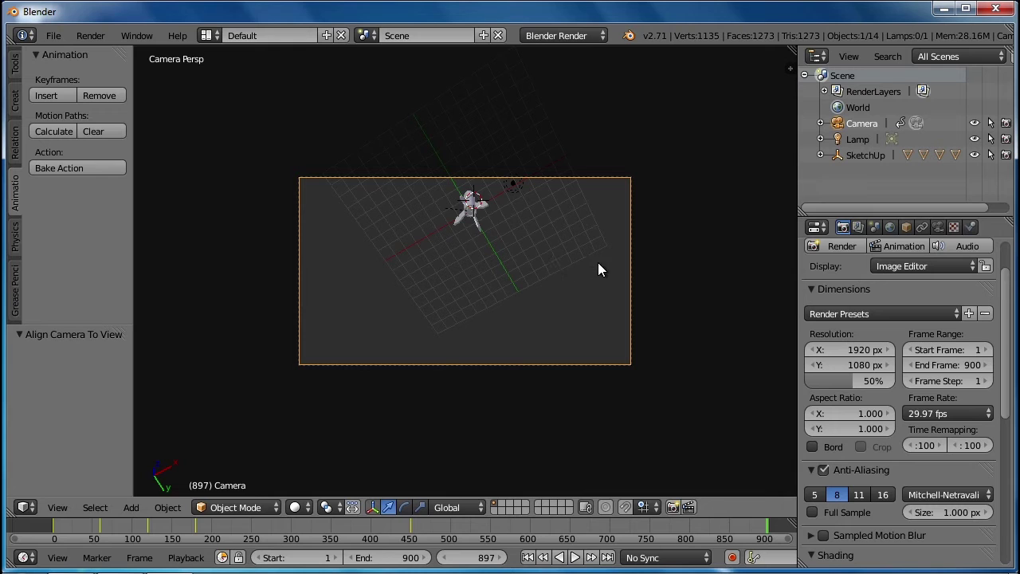
pyautogui.moveTo(728, 282); pyautogui.dragTo(688, 293, button='middle')
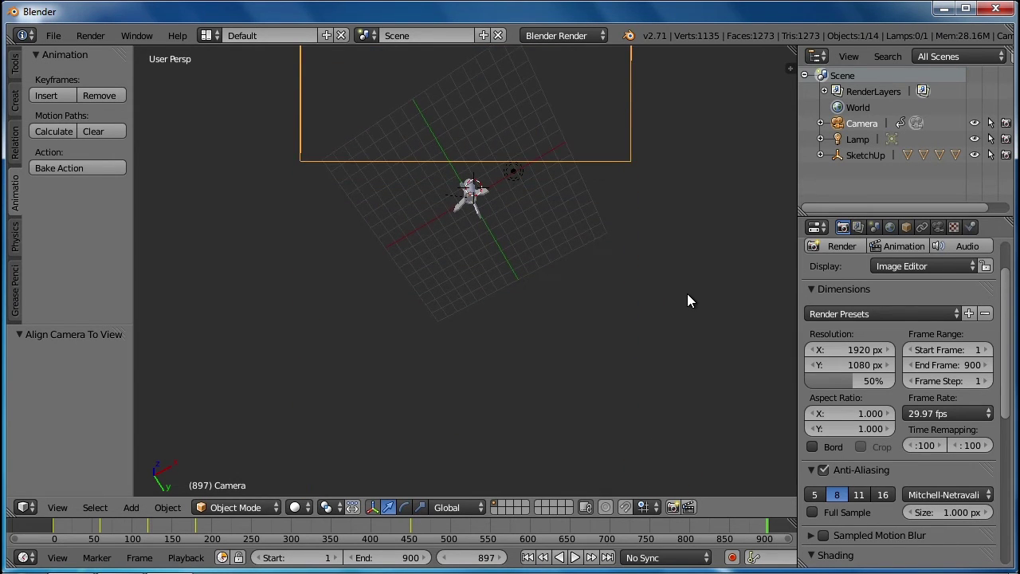
pyautogui.press('ctrl+alt+KP_0')
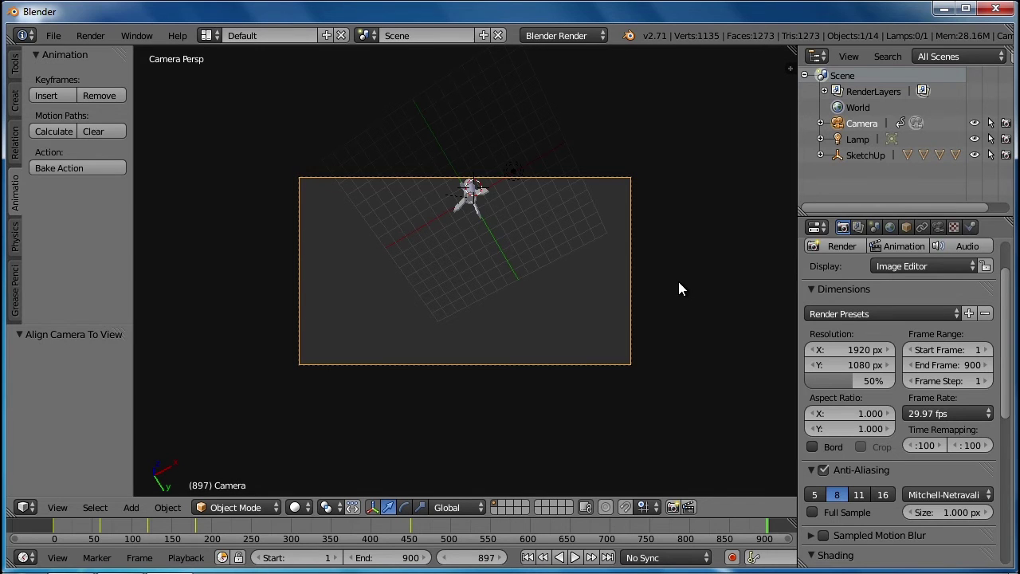
pyautogui.press('KP_0')
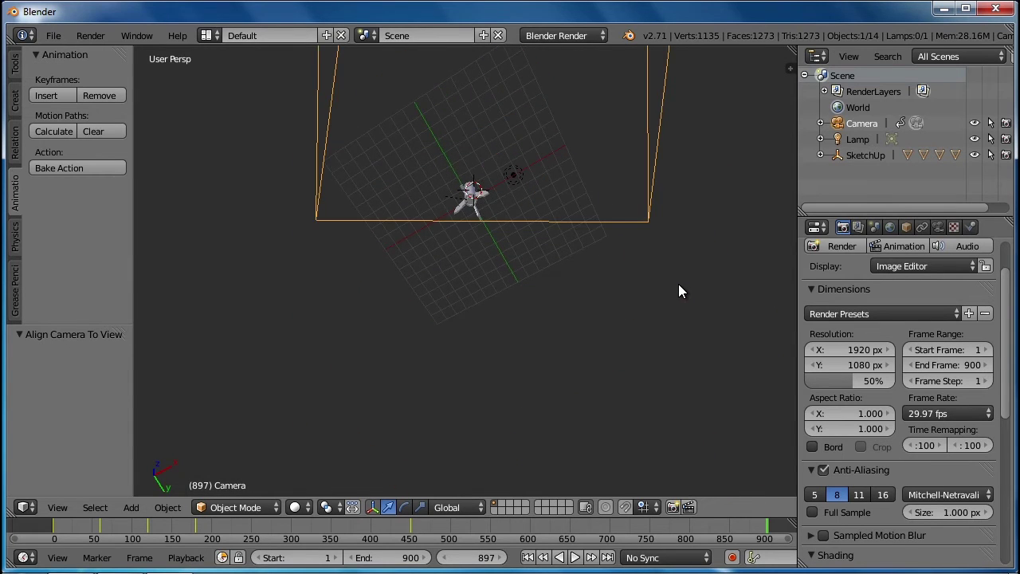
pyautogui.moveTo(676, 287); pyautogui.dragTo(673, 345, button='middle')
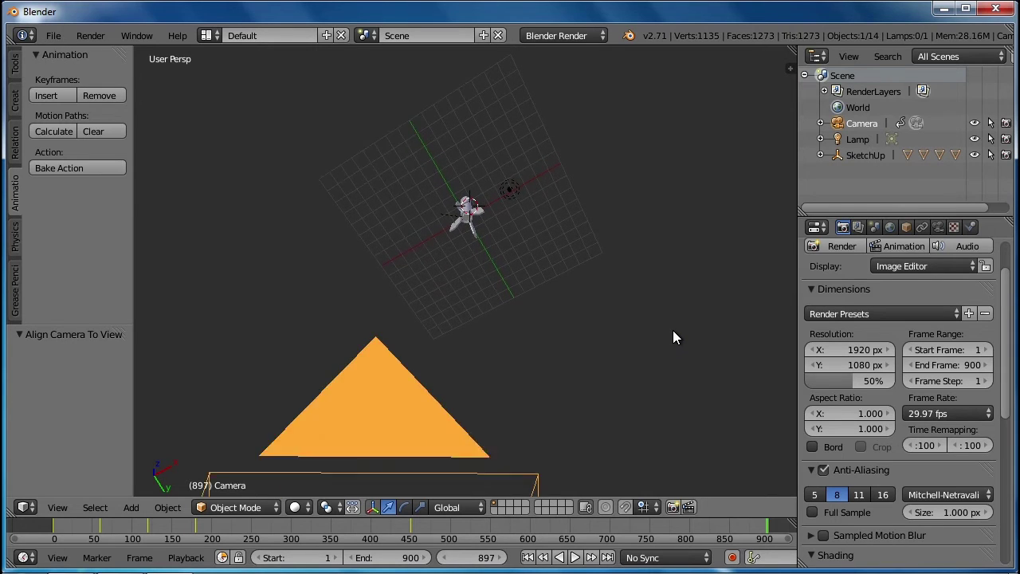
pyautogui.keyDown('shift'); pyautogui.moveTo(673, 331); pyautogui.dragTo(674, 350, button='middle'); pyautogui.keyUp('shift')
pyautogui.press('ctrl+alt+KP_0')
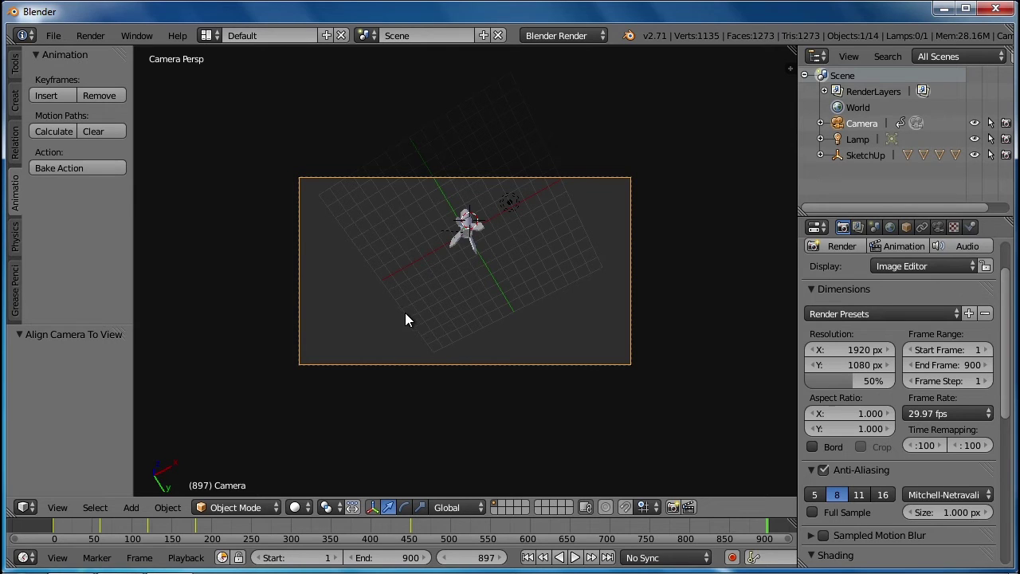
# Insert Location and Rotation keyframes for the camera at frame 897.
pyautogui.click(58, 95)
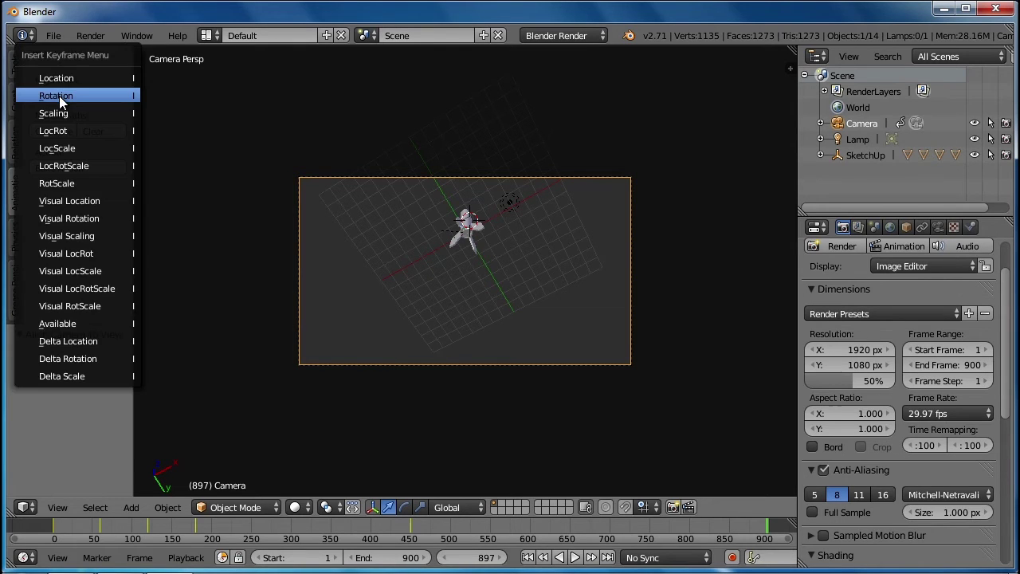
pyautogui.click(58, 78)
pyautogui.click(61, 95)
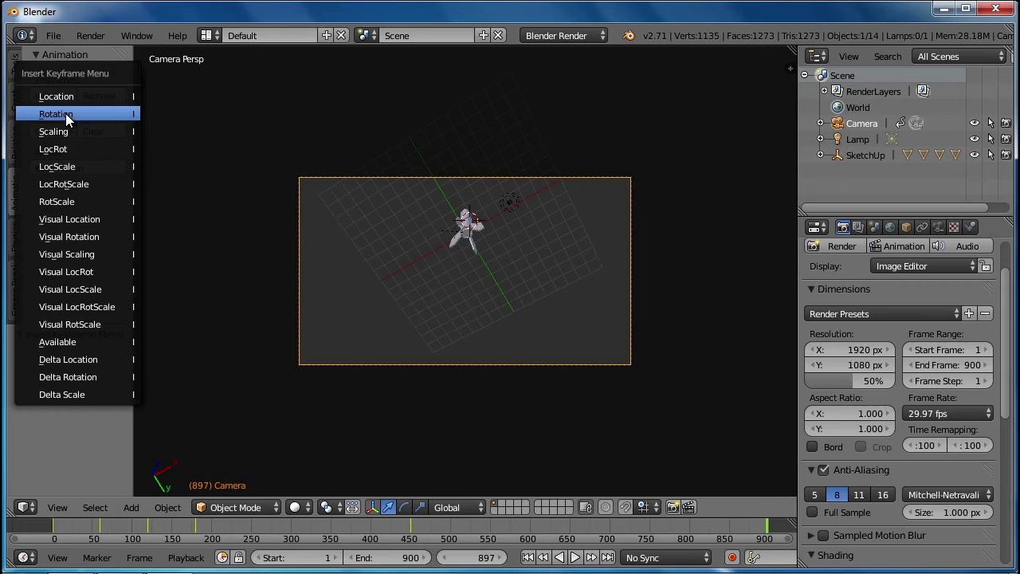
pyautogui.click(65, 113)
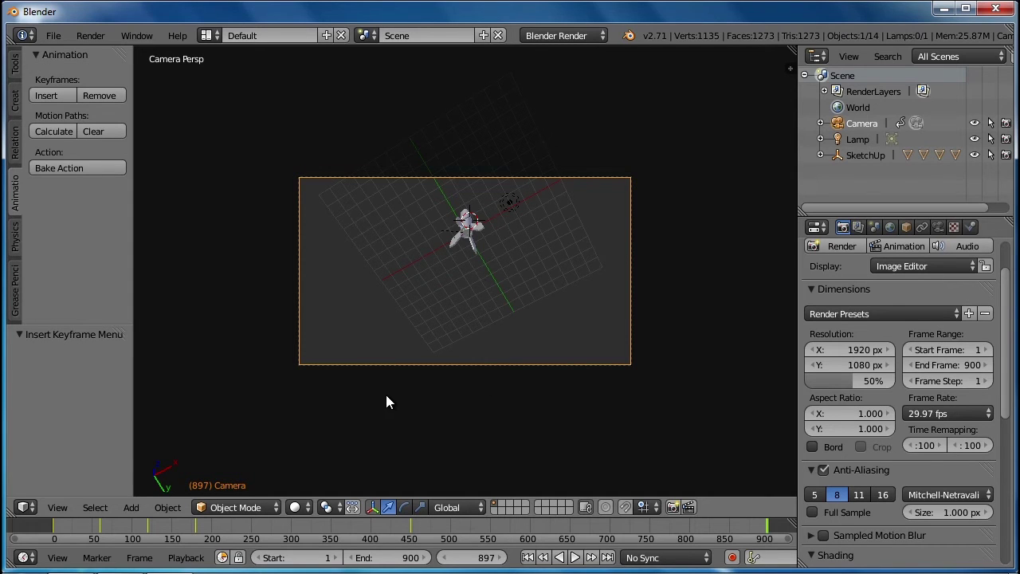
pyautogui.moveTo(385, 401); pyautogui.dragTo(323, 405, button='middle')
# Zoom out, view the scene side-on, and scrub back to frame 879 to preview the camera path.
pyautogui.scroll(-6, 375, 359)
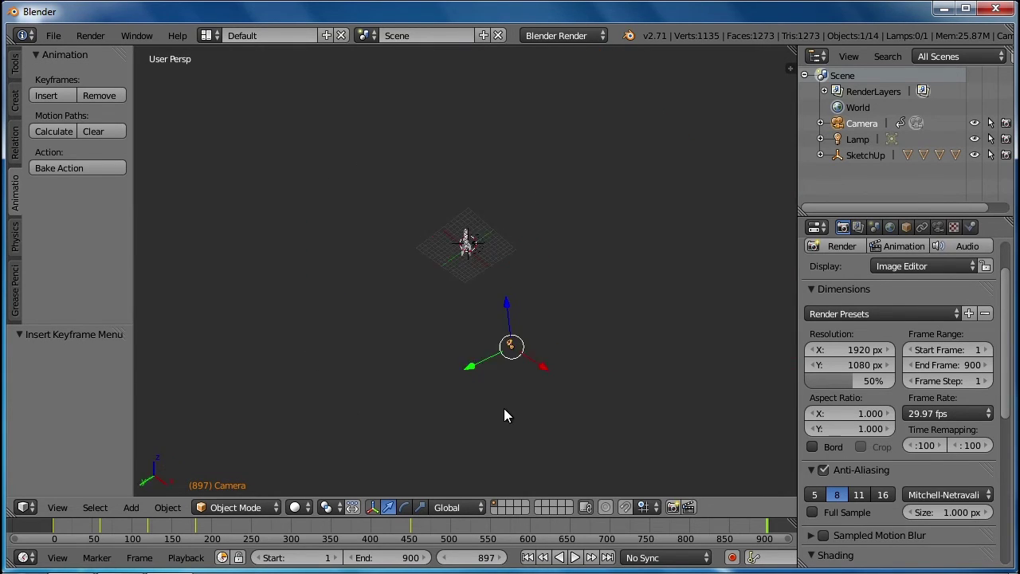
pyautogui.moveTo(503, 408); pyautogui.dragTo(457, 413, button='middle')
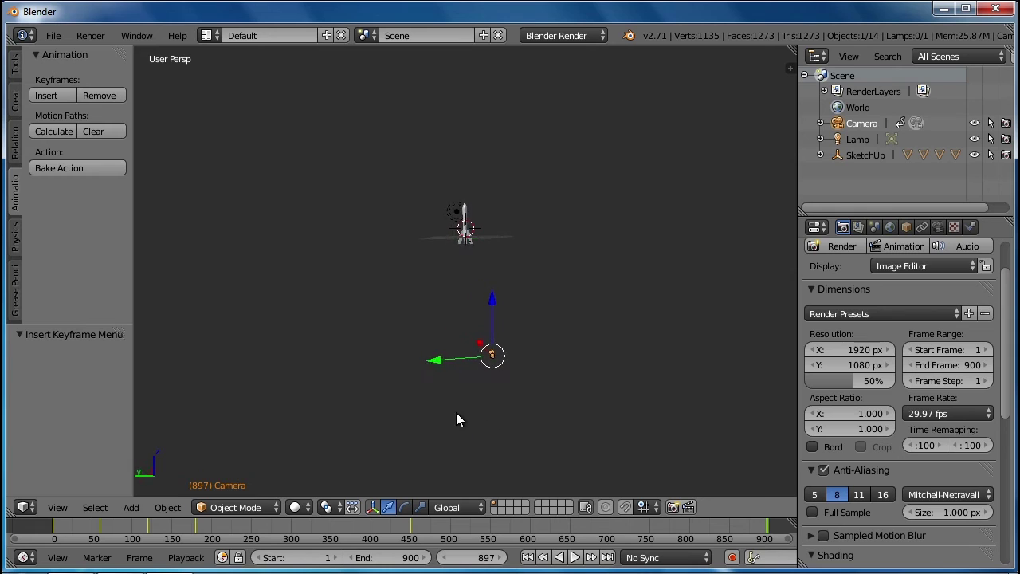
pyautogui.moveTo(769, 530); pyautogui.dragTo(753, 543)
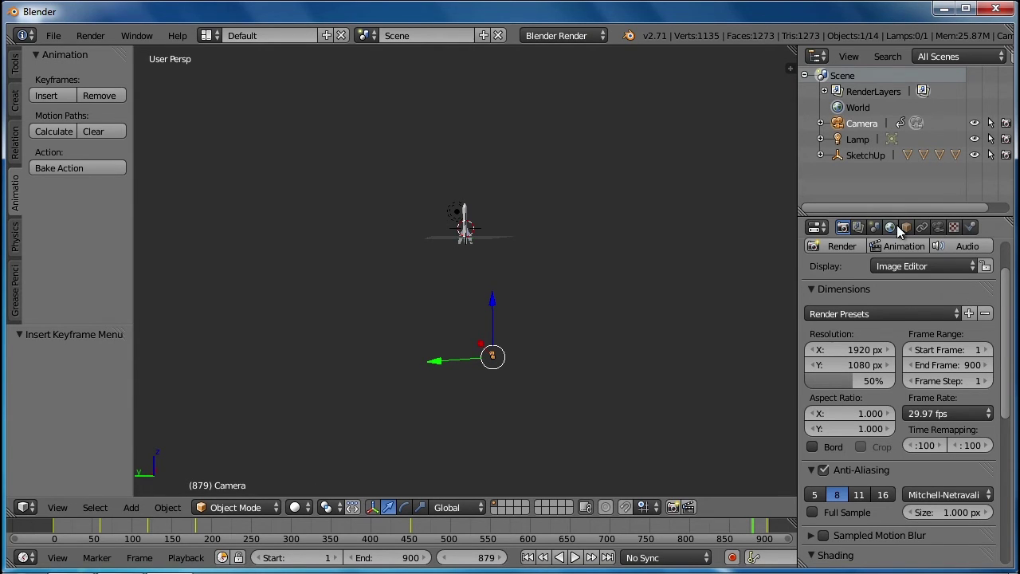
# Select the SketchUp rocket and show its Object transform settings.
pyautogui.click(847, 156)
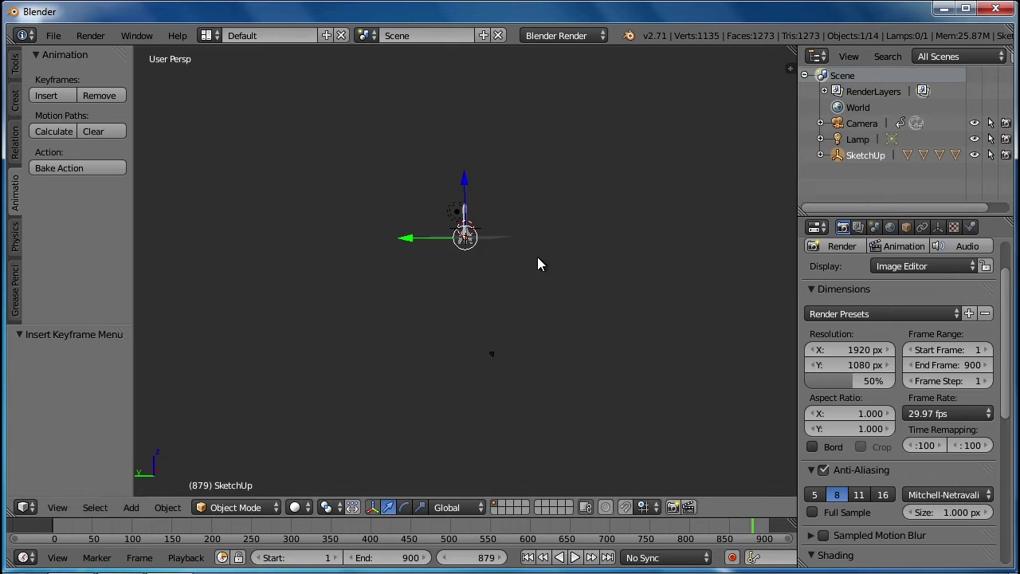
pyautogui.scroll(8, 537, 257)
pyautogui.moveTo(580, 216); pyautogui.dragTo(612, 331, button='middle')
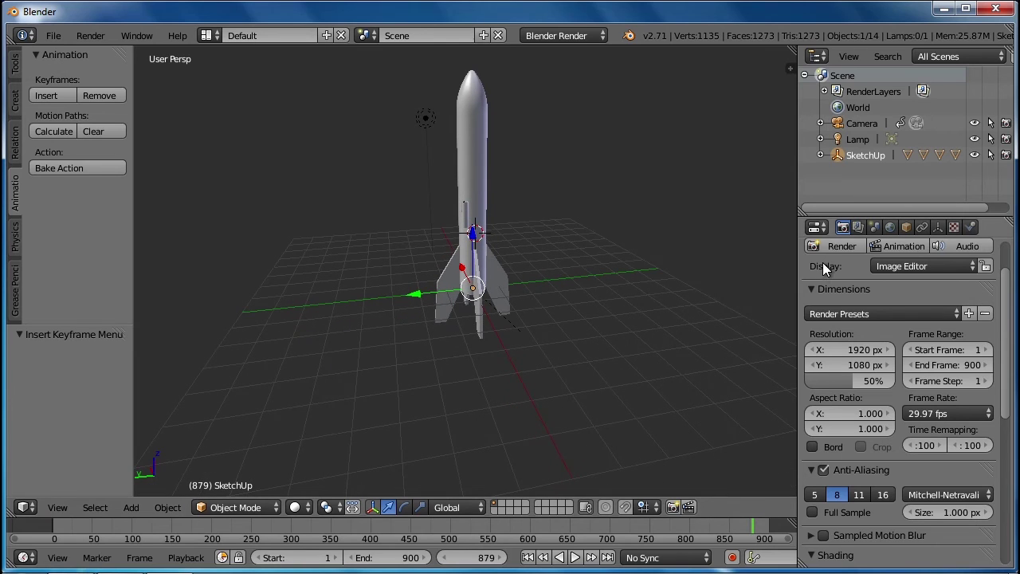
pyautogui.click(905, 228)
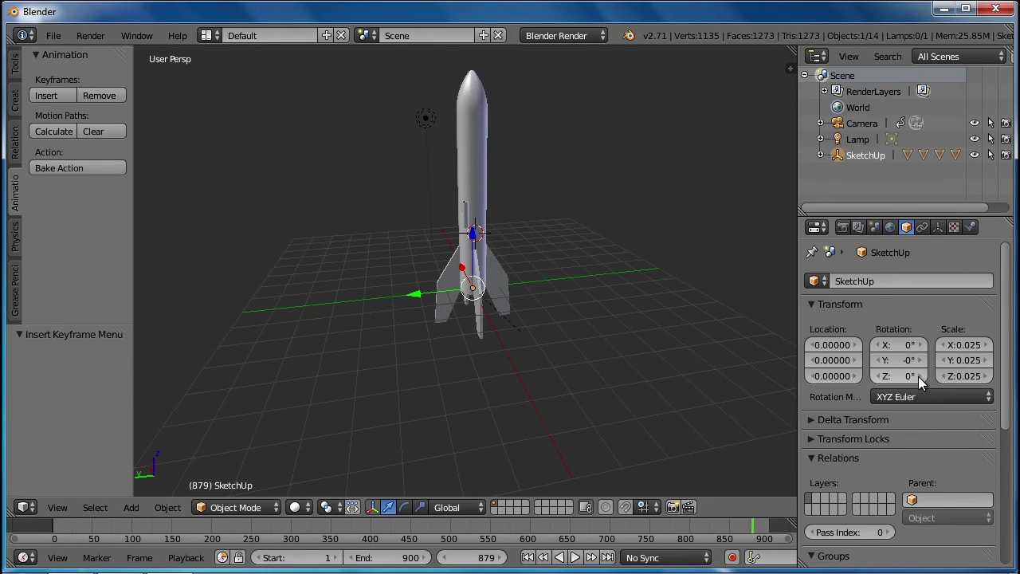
pyautogui.moveTo(916, 381); pyautogui.dragTo(943, 381)
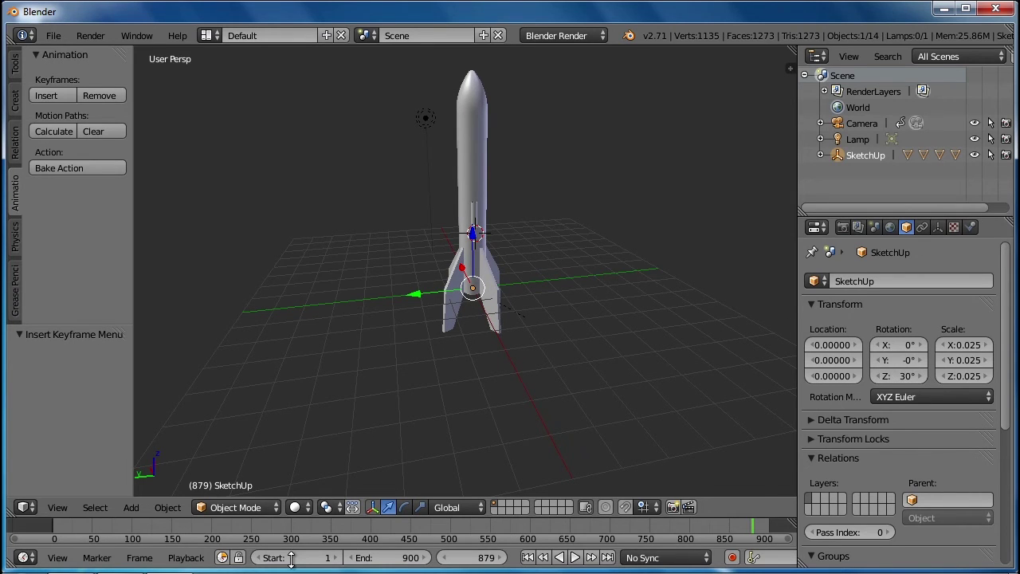
# At frame 1, set the rocket's Z rotation to 0° and insert a rotation keyframe.
pyautogui.moveTo(175, 536); pyautogui.dragTo(55, 527)
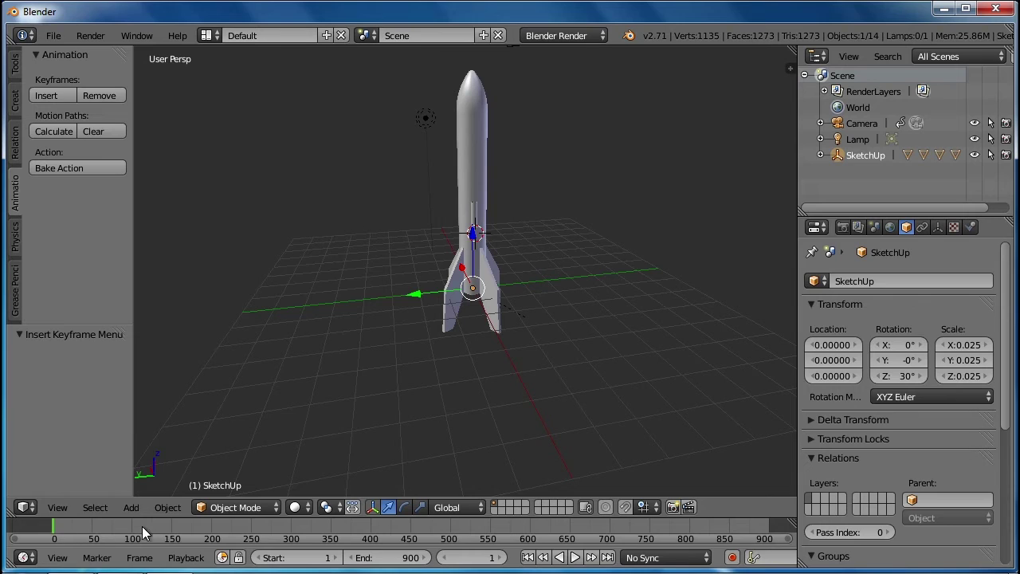
pyautogui.moveTo(918, 376); pyautogui.dragTo(924, 376)
pyautogui.click(917, 375)
pyautogui.write('0')
pyautogui.press('Return')
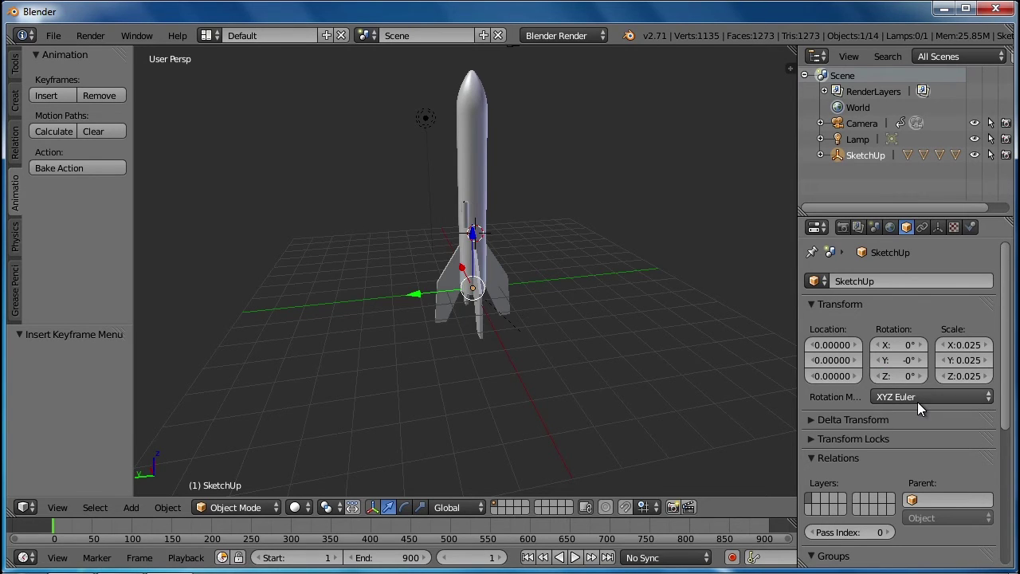
pyautogui.click(58, 95)
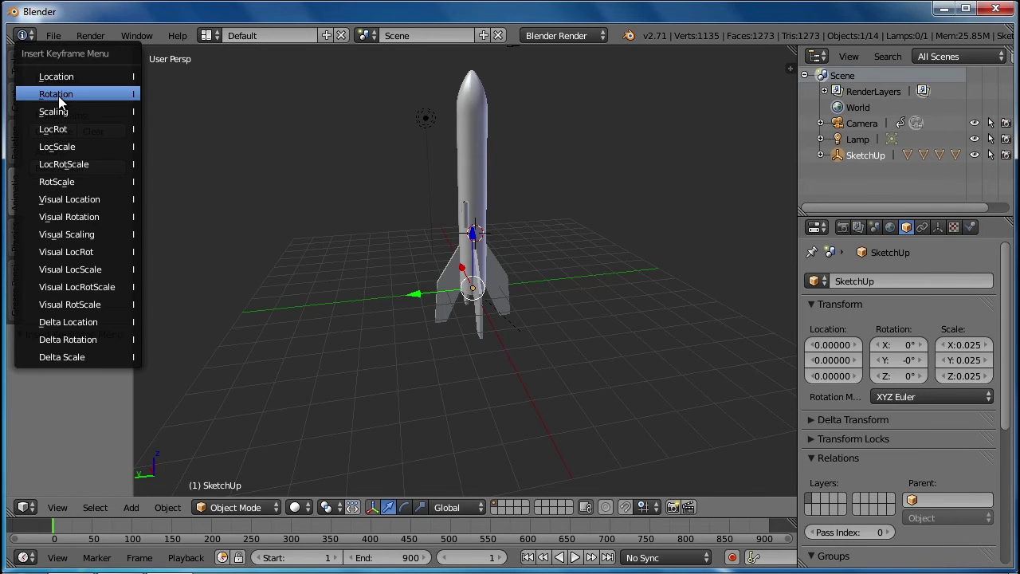
pyautogui.click(58, 94)
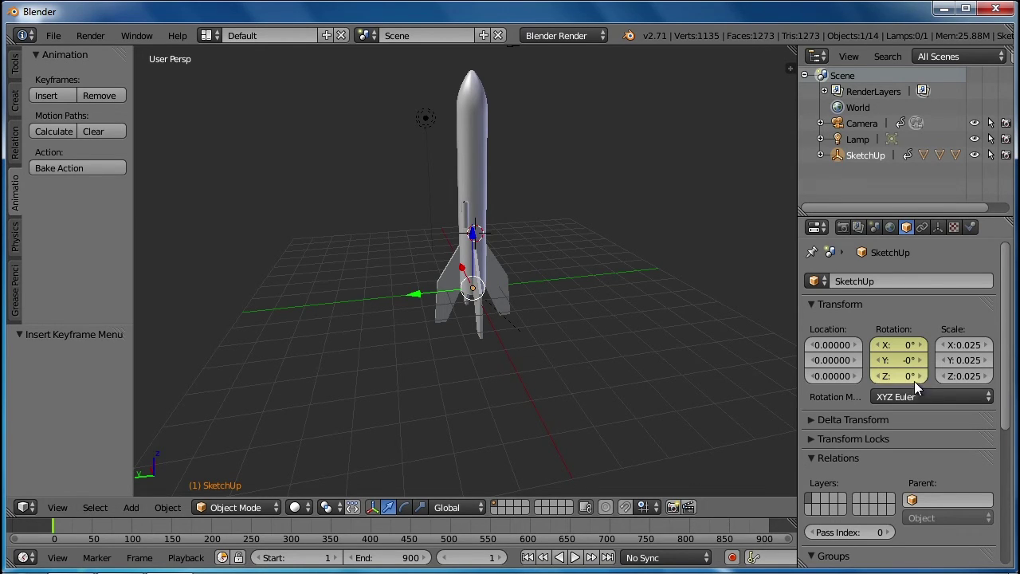
# Move to frame 450, clear the rocket's Z rotation and insert a rotation keyframe.
pyautogui.moveTo(60, 540); pyautogui.dragTo(410, 542)
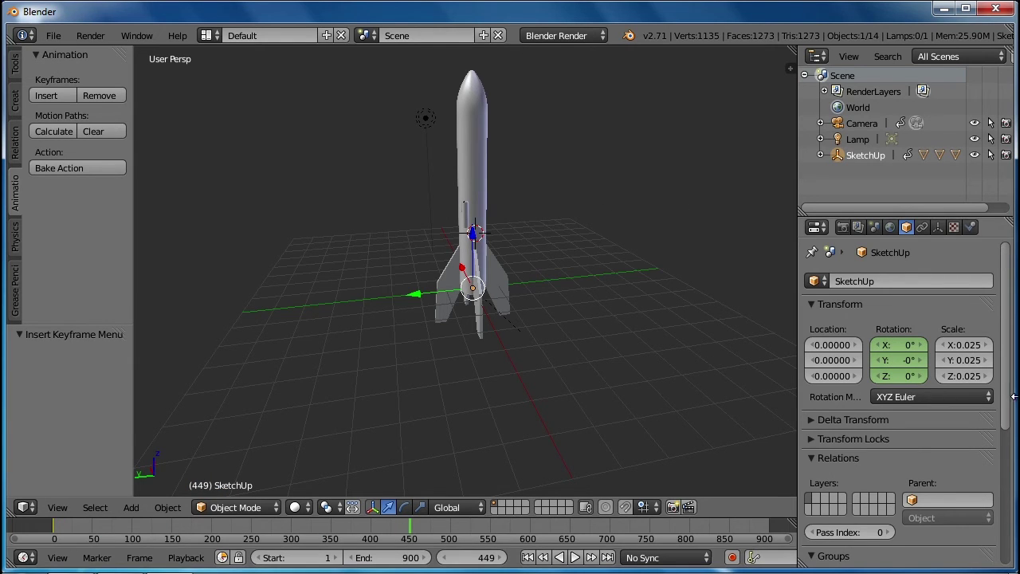
pyautogui.click(913, 378)
pyautogui.press('BackSpace')
pyautogui.press('Return')
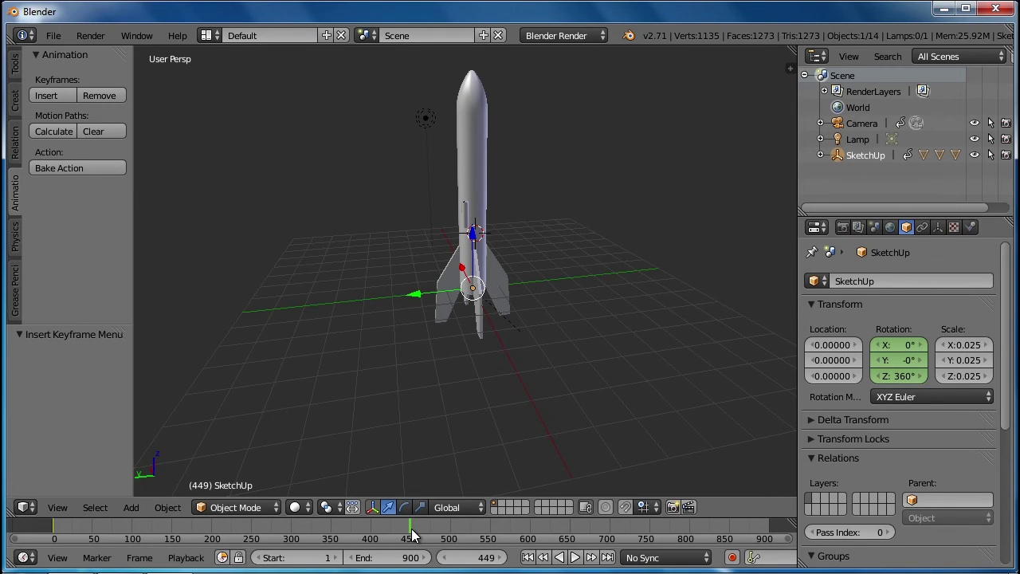
pyautogui.moveTo(411, 539); pyautogui.dragTo(410, 538)
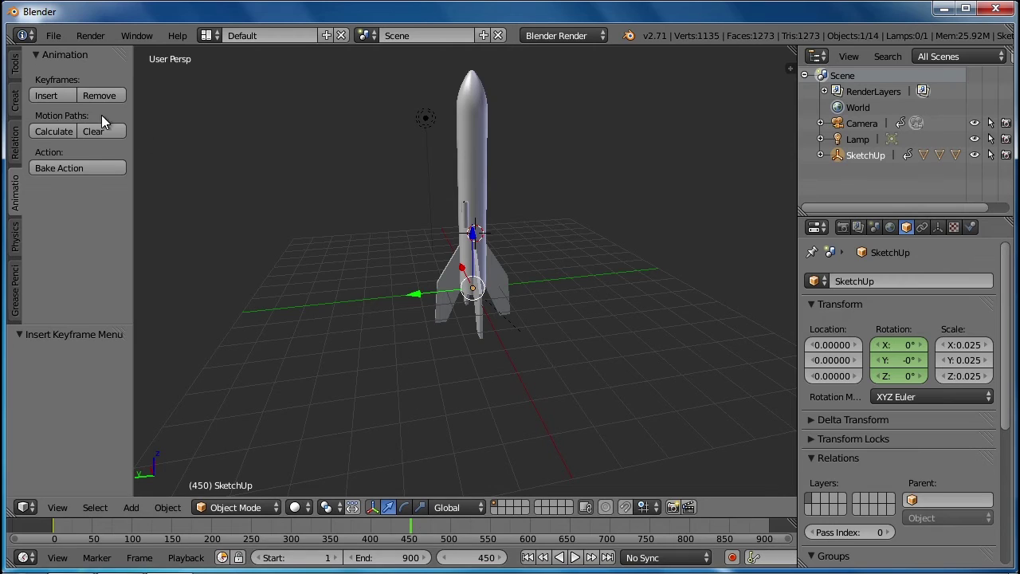
pyautogui.click(45, 97)
pyautogui.click(68, 100)
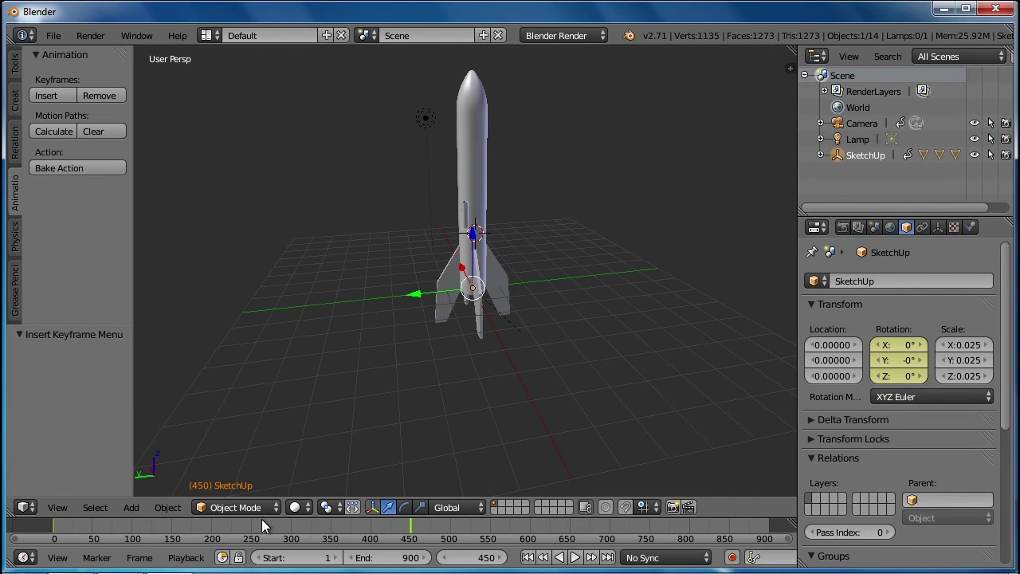
# Set Rotation Z to 360, keyframe the rotation, and scrub back to preview the spin.
pyautogui.click(914, 378)
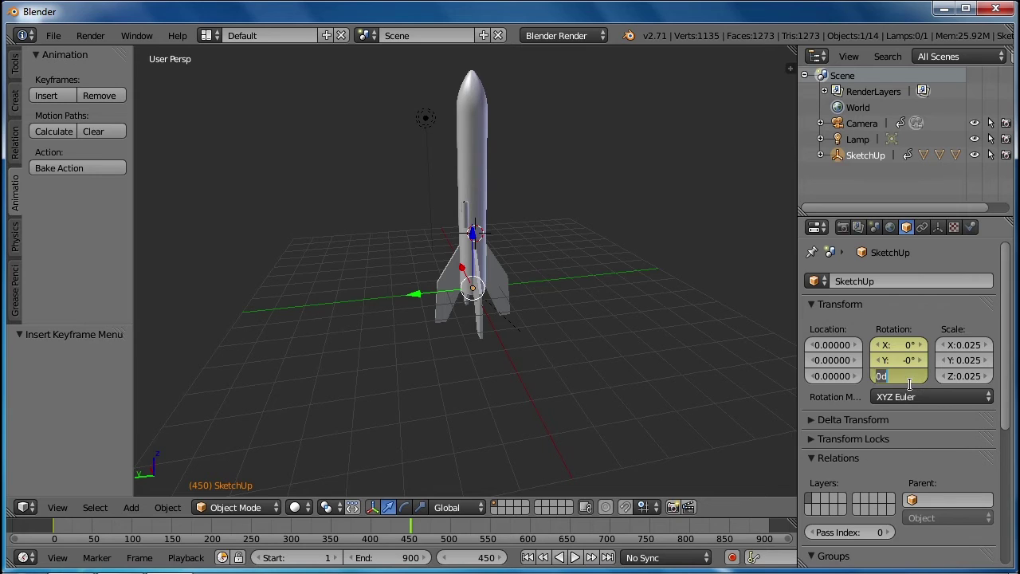
pyautogui.write('360')
pyautogui.press('Return')
pyautogui.click(58, 98)
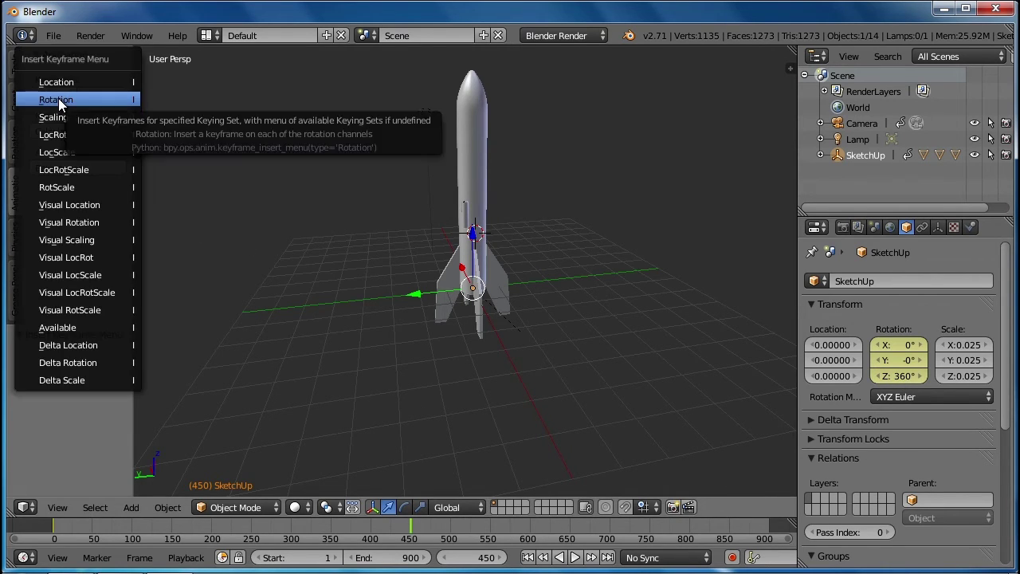
pyautogui.click(58, 100)
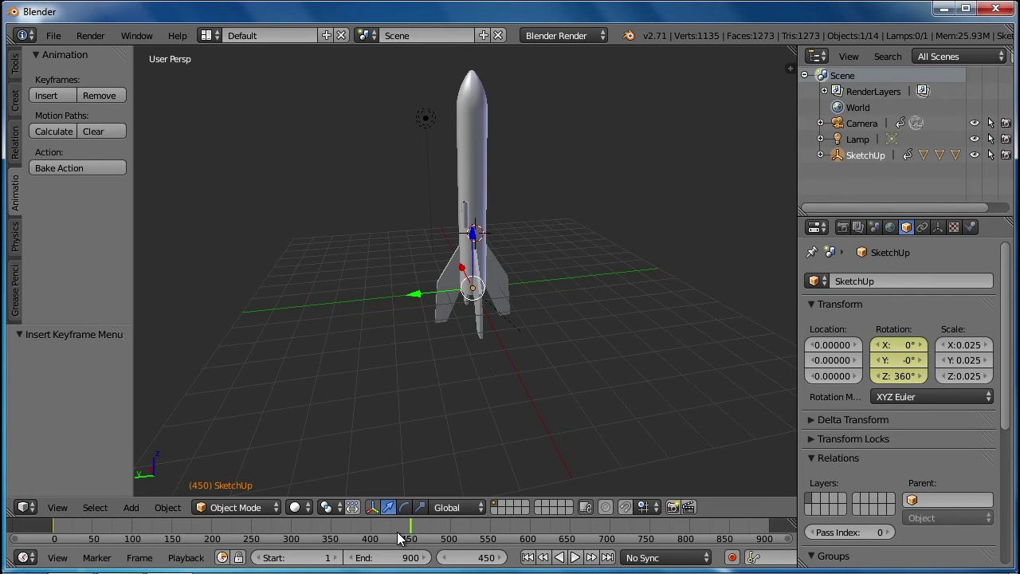
pyautogui.moveTo(410, 539); pyautogui.dragTo(767, 538)
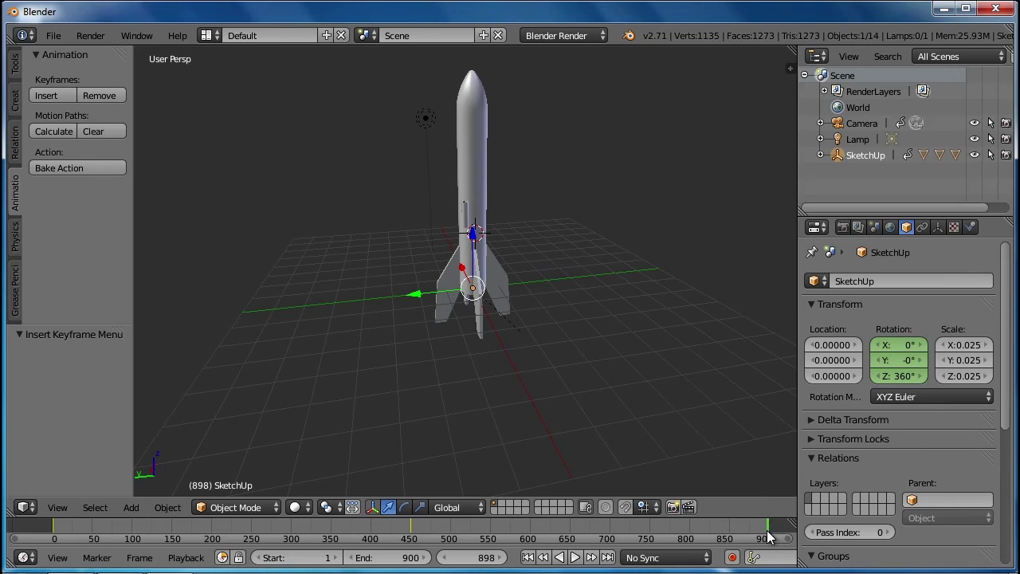
pyautogui.click(901, 376)
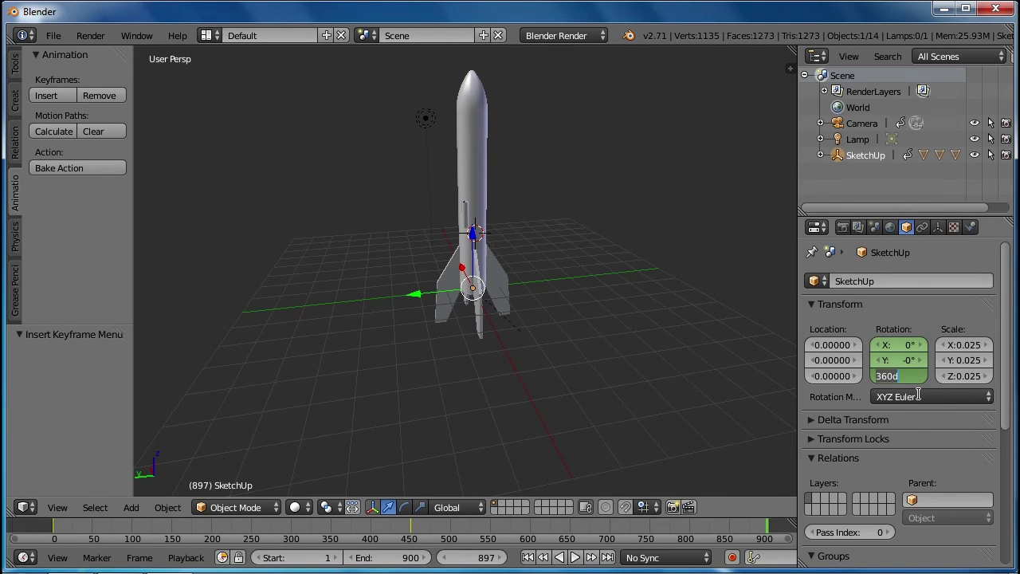
pyautogui.write('270')
pyautogui.press('Return')
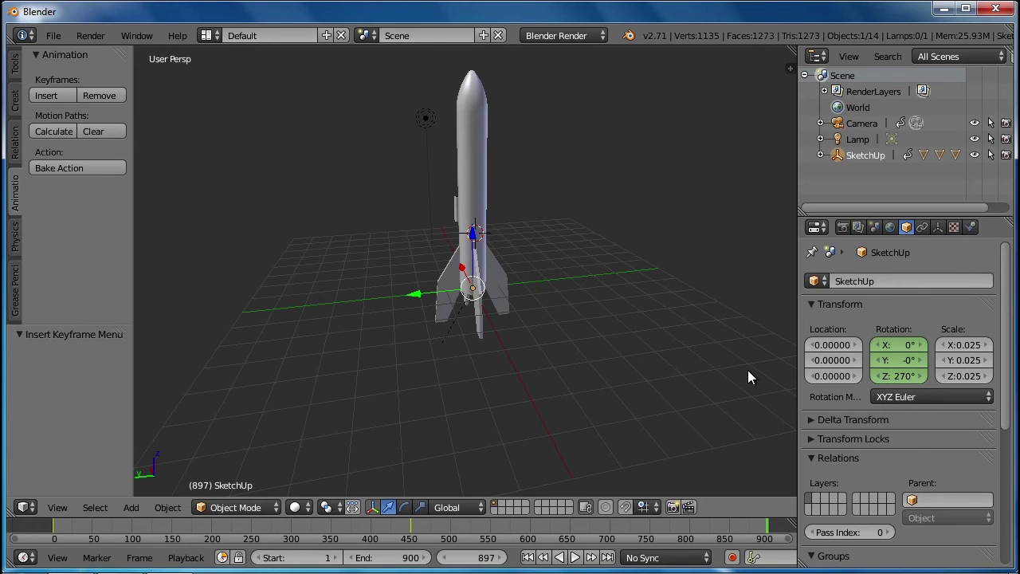
pyautogui.click(356, 527)
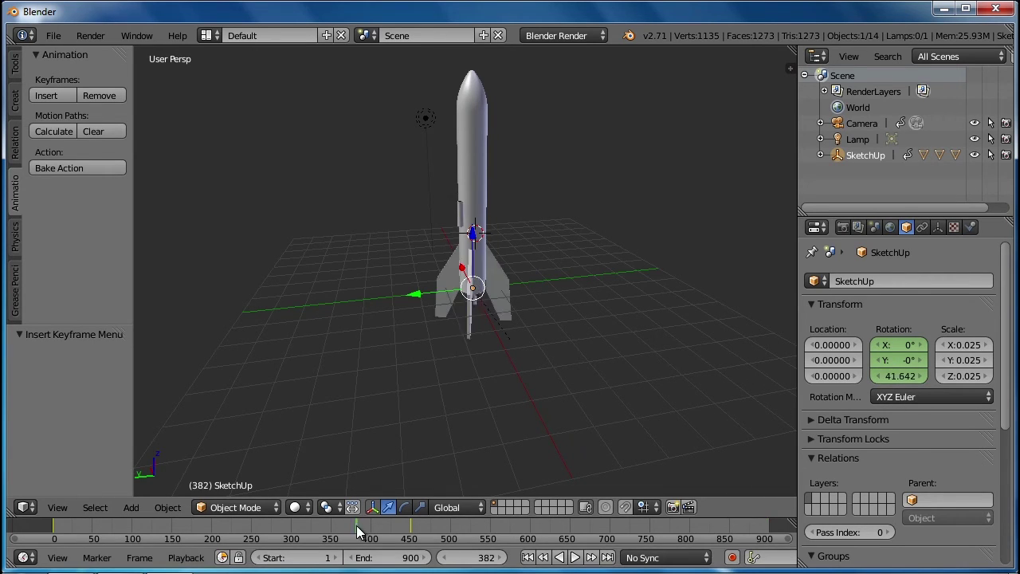
pyautogui.moveTo(356, 527); pyautogui.dragTo(763, 547)
pyautogui.click(909, 377)
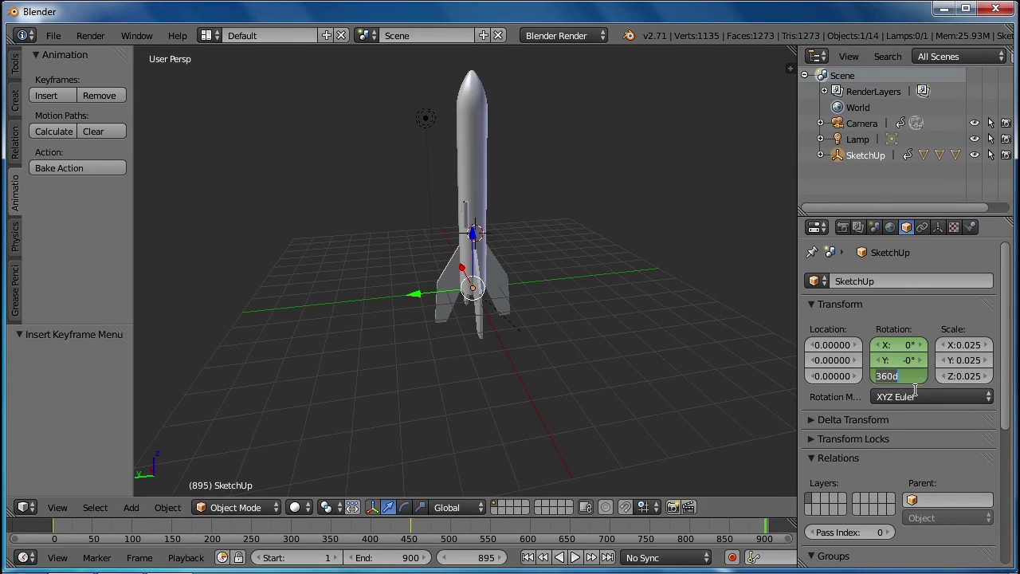
pyautogui.write('270')
# Confirm Rotation Z of 270 at frame 895, insert a rotation keyframe, and scrub back to preview.
pyautogui.press('Return')
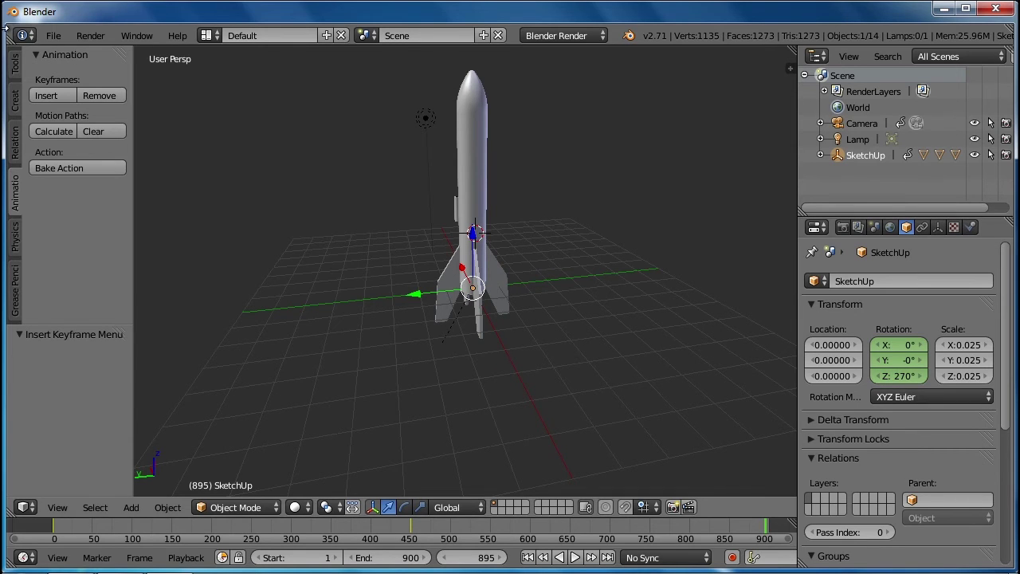
pyautogui.click(58, 96)
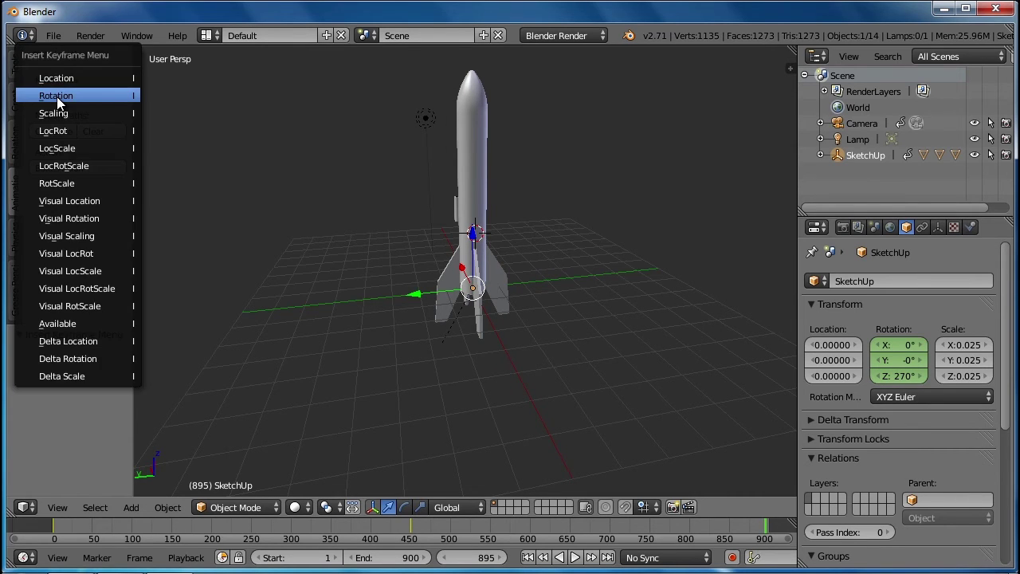
pyautogui.click(57, 96)
pyautogui.moveTo(761, 539); pyautogui.dragTo(550, 534)
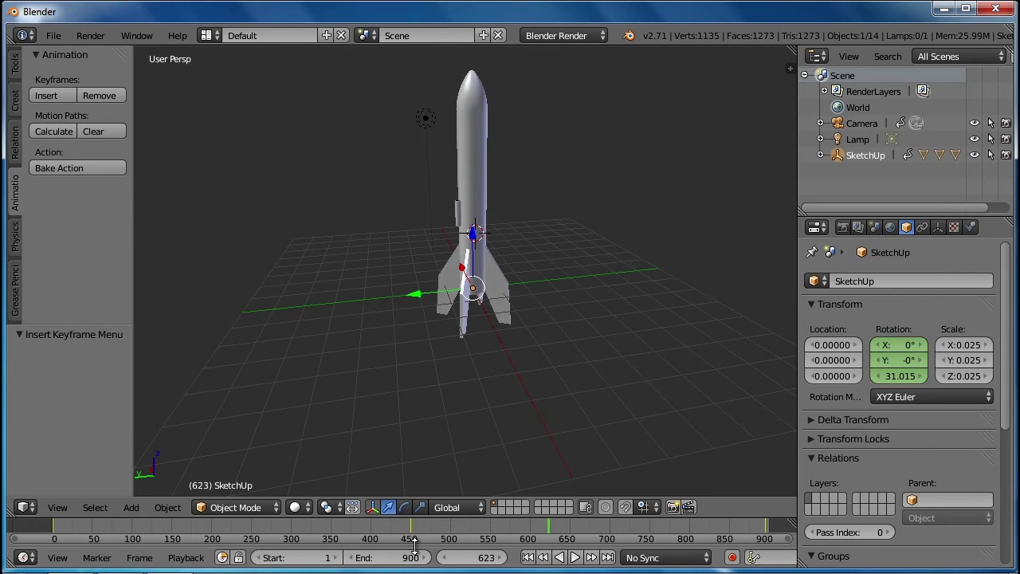
pyautogui.moveTo(1008, 355); pyautogui.dragTo(1006, 543)
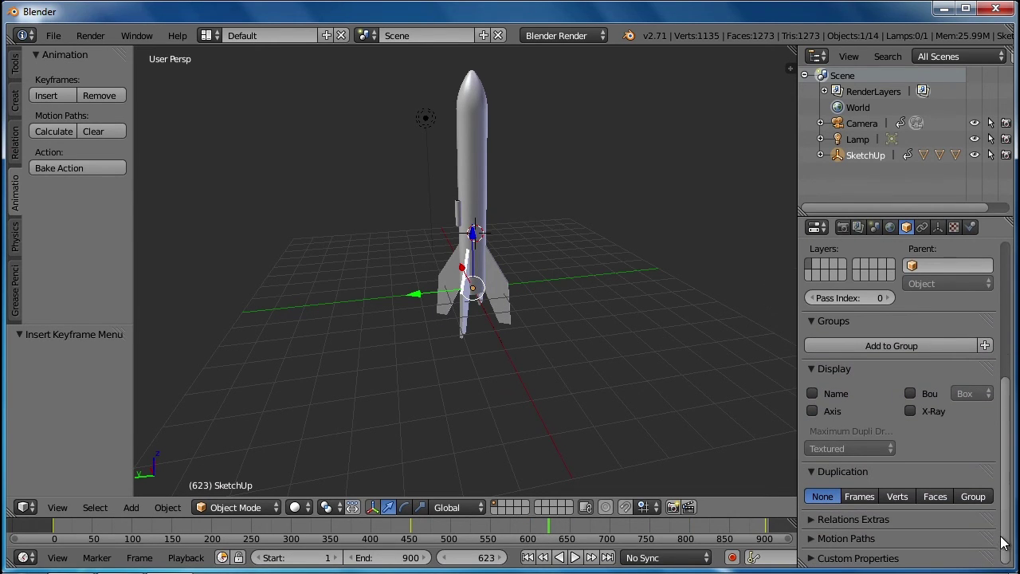
# Switch to the Render properties tab and scroll down to the Output panel.
pyautogui.click(843, 228)
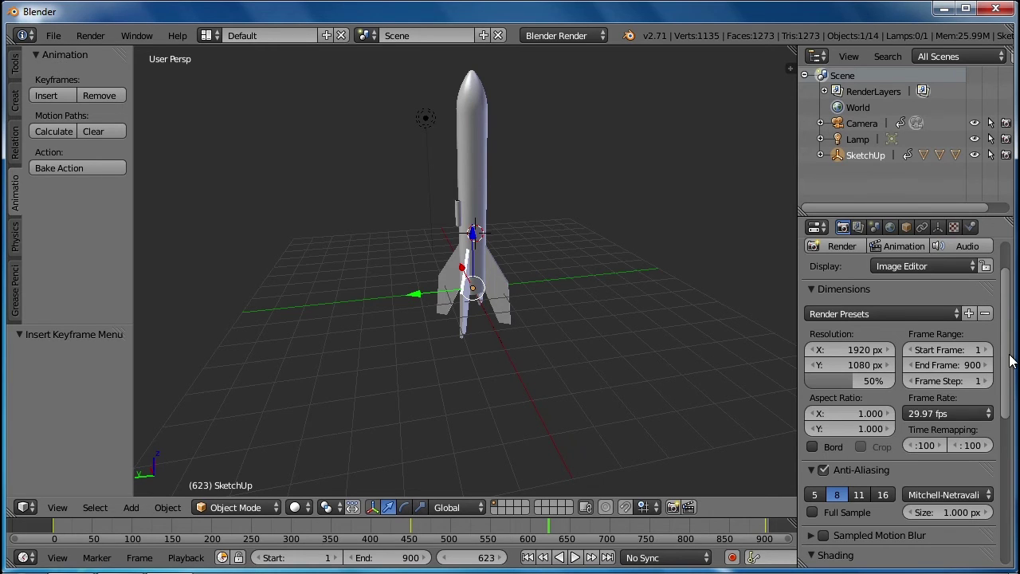
pyautogui.moveTo(1007, 360); pyautogui.dragTo(1010, 424)
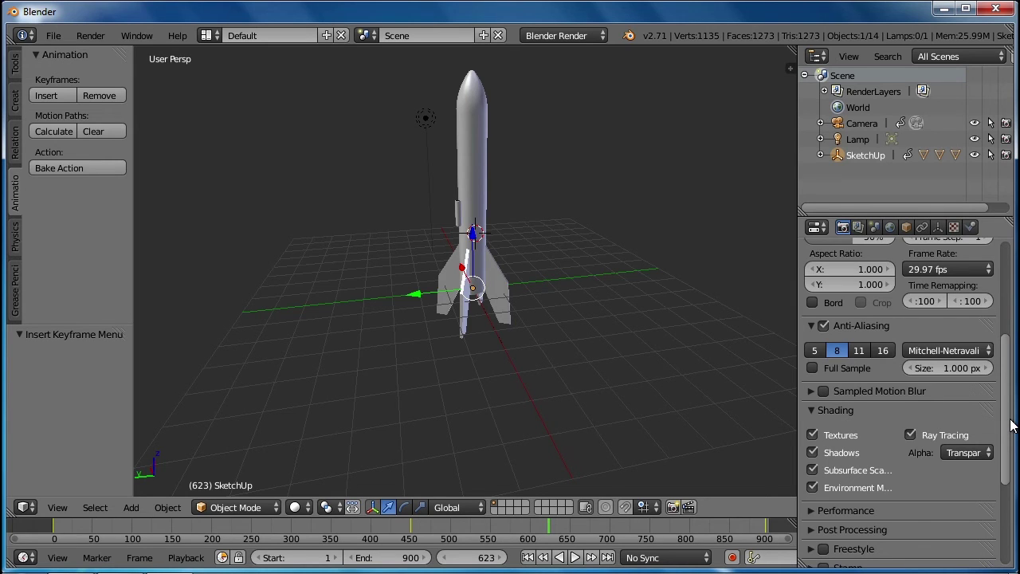
pyautogui.moveTo(1011, 424); pyautogui.dragTo(1015, 516)
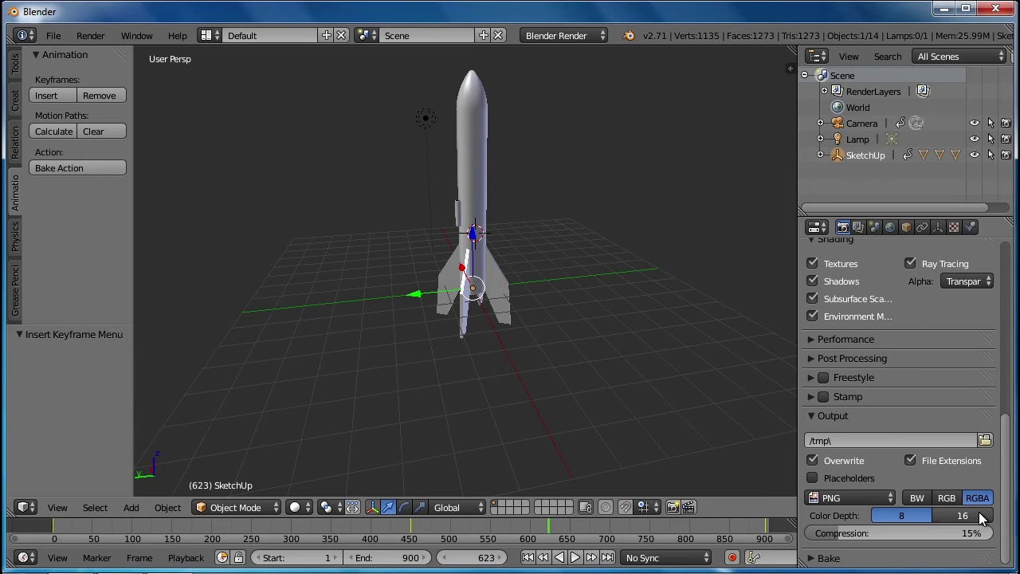
# Set the render output to a new '150126 Test Rocket Render' folder inside D:\ Period 8.
pyautogui.click(985, 440)
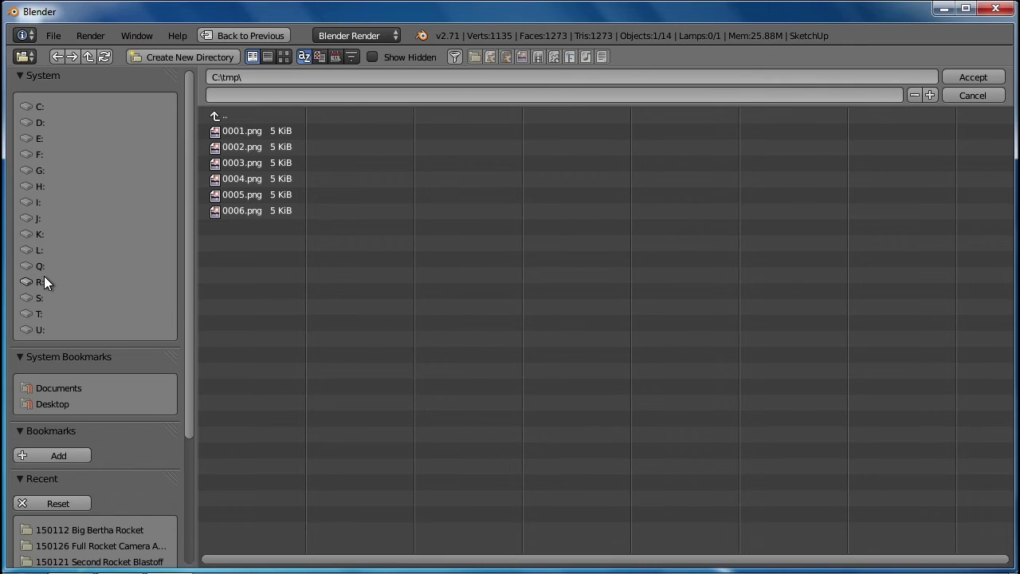
pyautogui.click(40, 124)
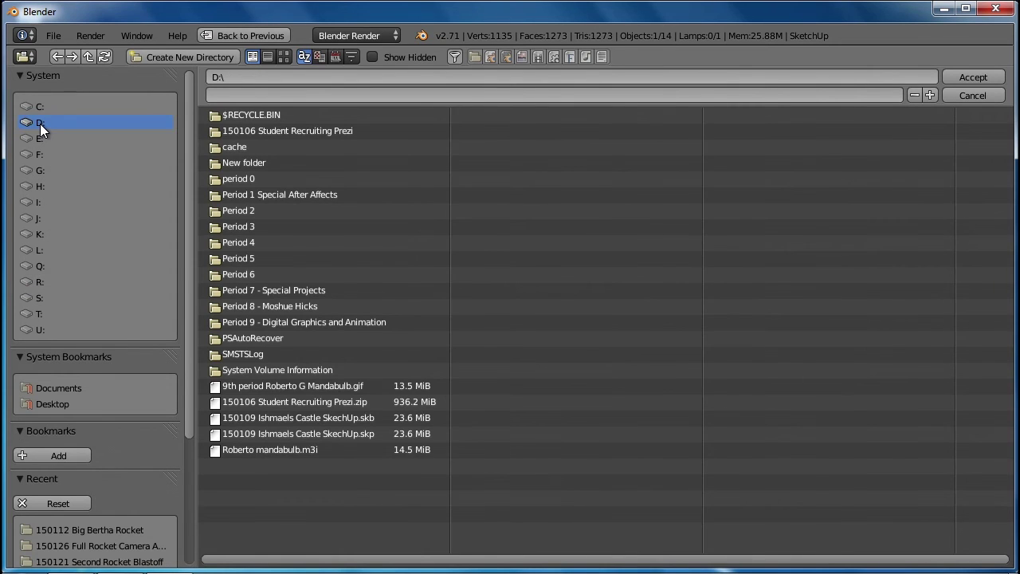
pyautogui.click(260, 308)
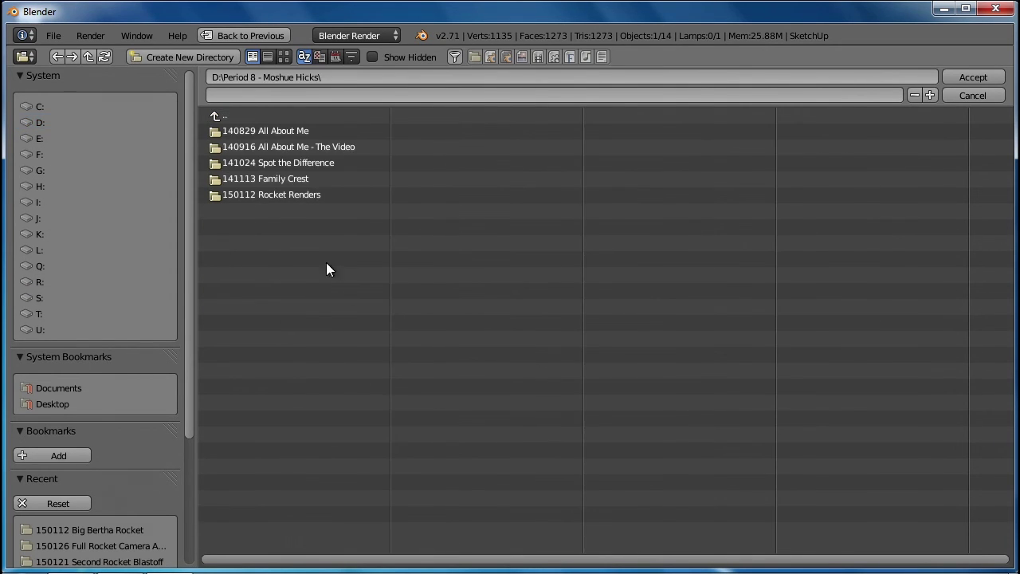
pyautogui.click(149, 56)
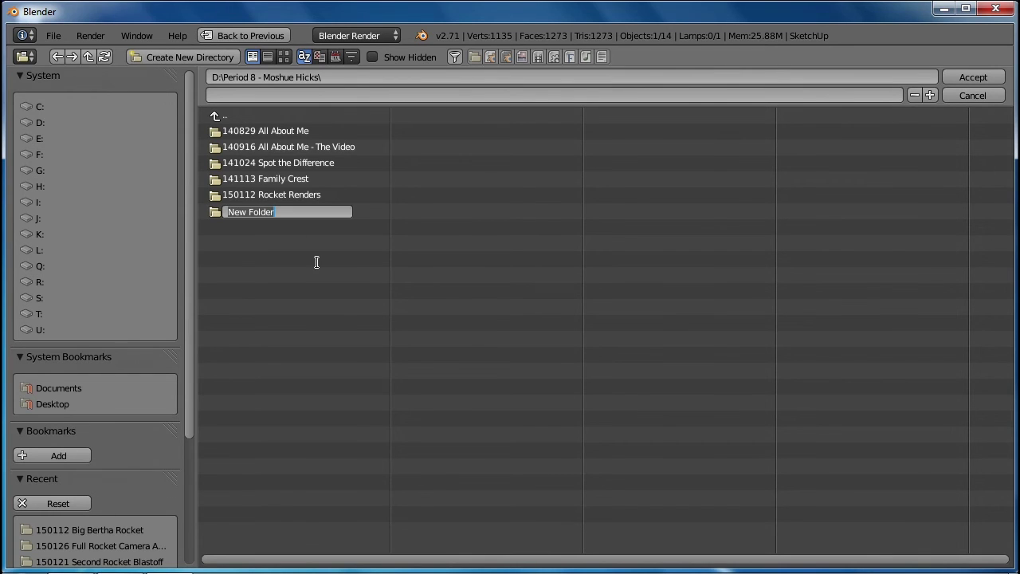
pyautogui.write('1')
pyautogui.write('50126 Test Rocket Render')
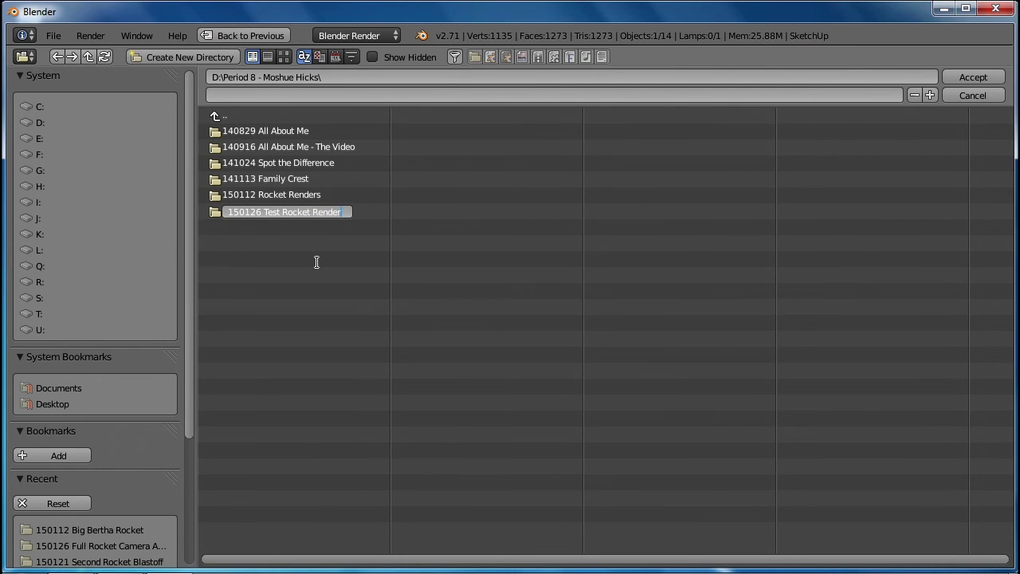
pyautogui.press('Return')
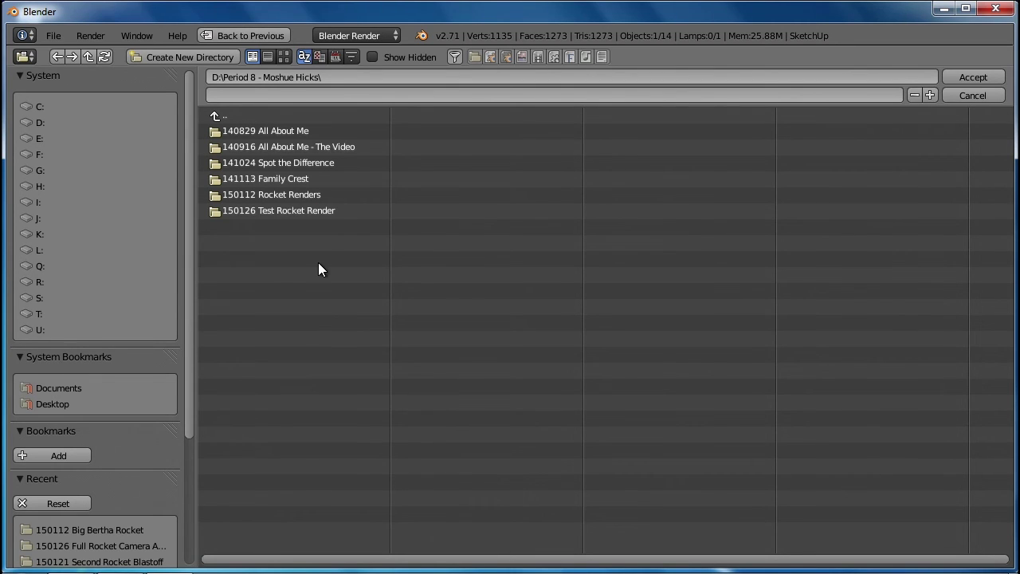
pyautogui.doubleClick(294, 210)
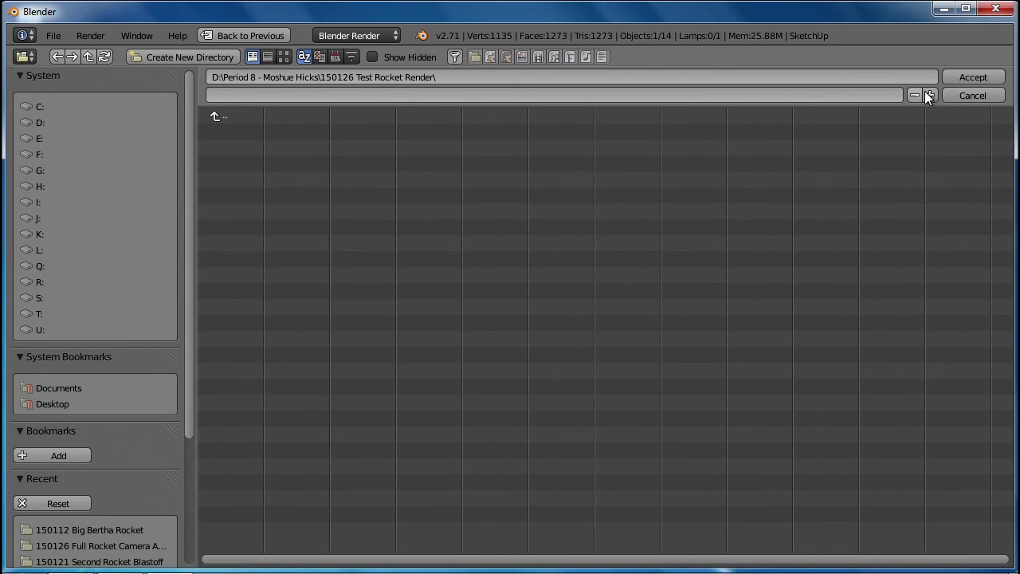
pyautogui.click(963, 77)
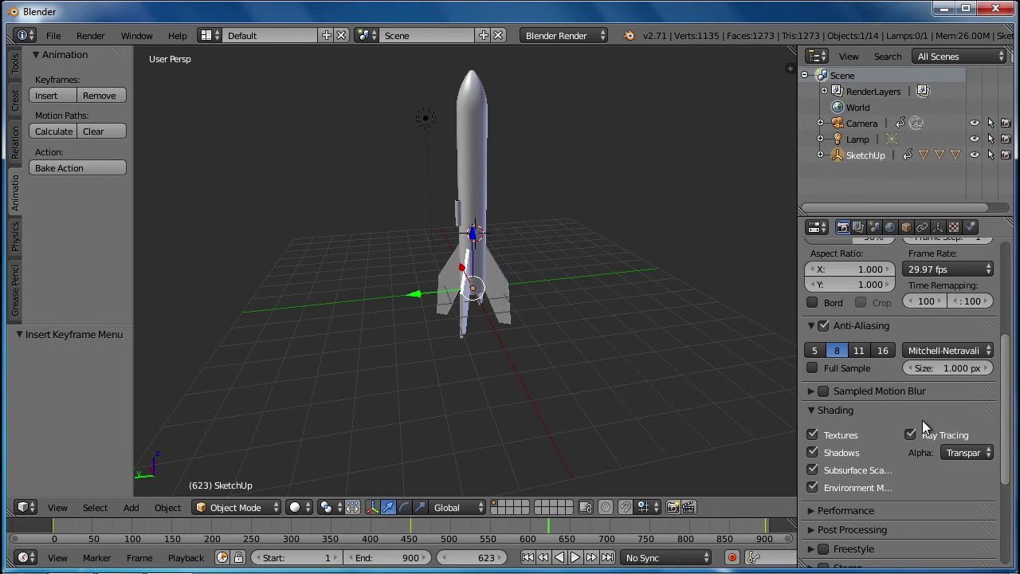
# Test-render frame 623 and several earlier and later frames with F12, up to frame 481.
pyautogui.moveTo(1006, 350); pyautogui.dragTo(1008, 292)
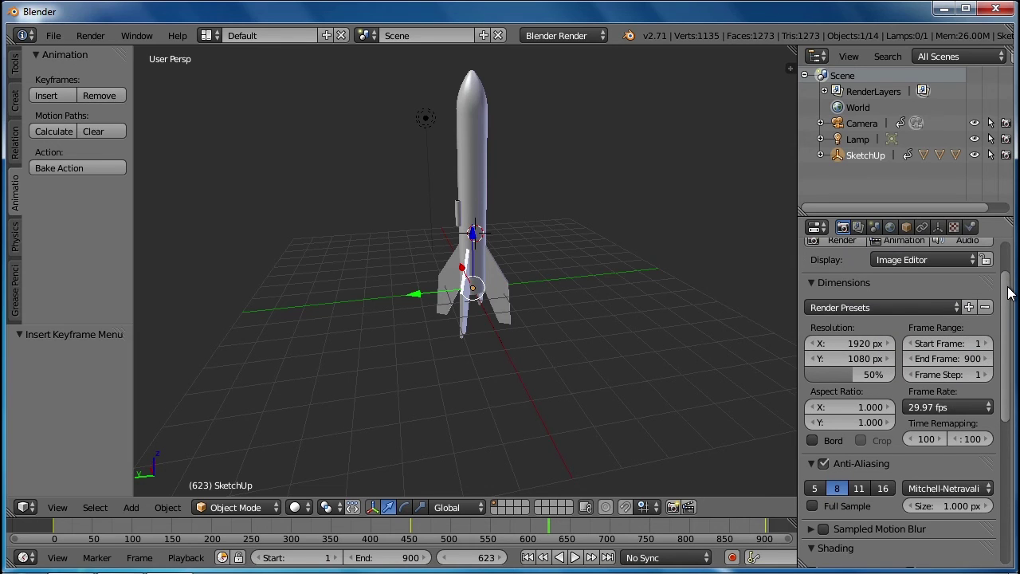
pyautogui.press('F12')
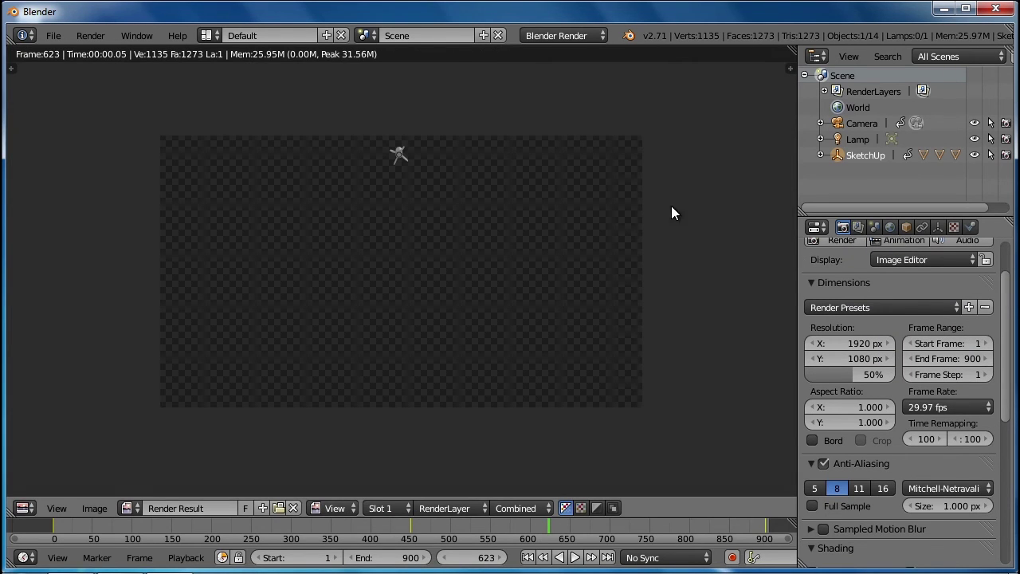
pyautogui.moveTo(470, 527); pyautogui.dragTo(442, 533)
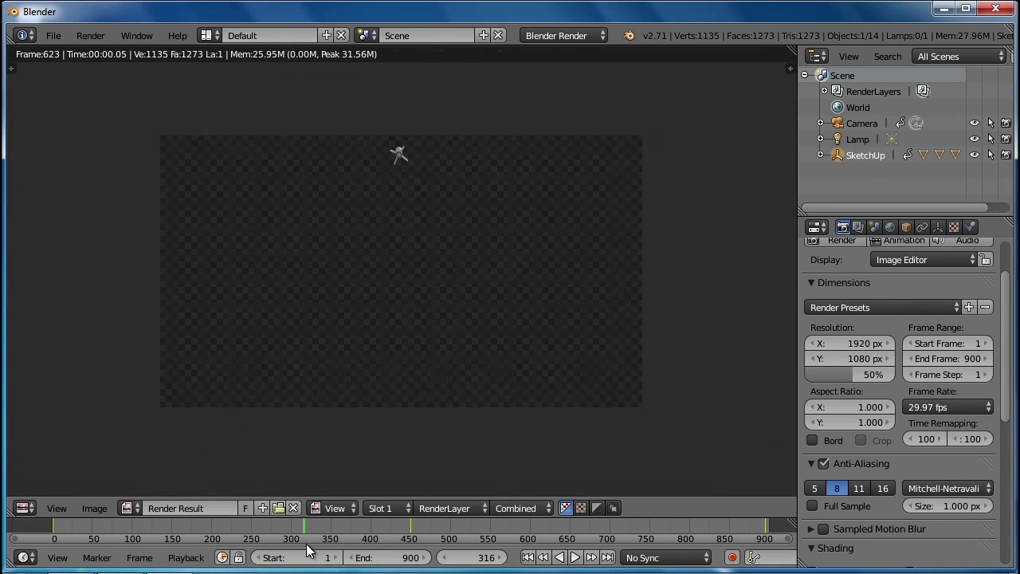
pyautogui.press('F12')
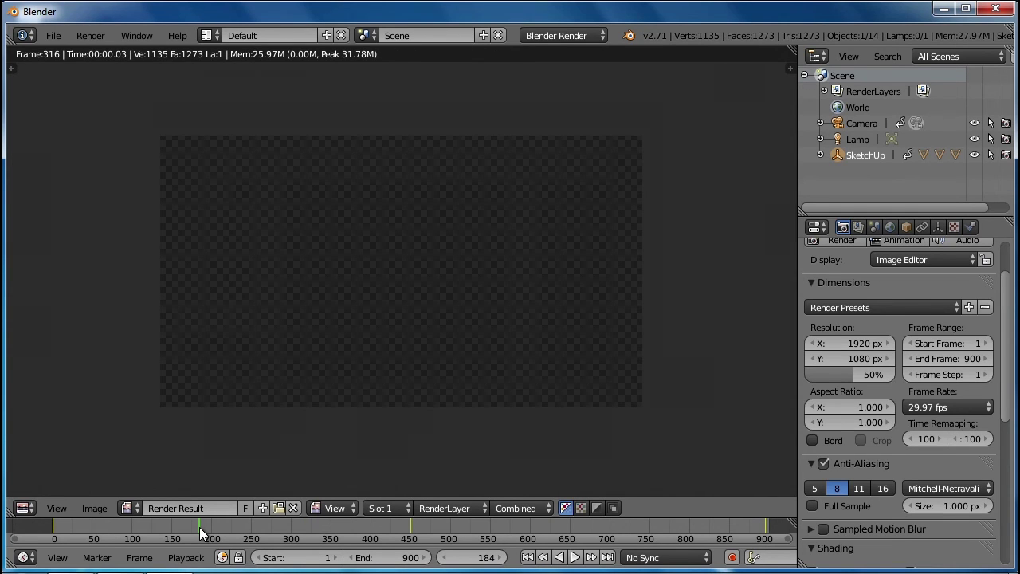
pyautogui.press('F12')
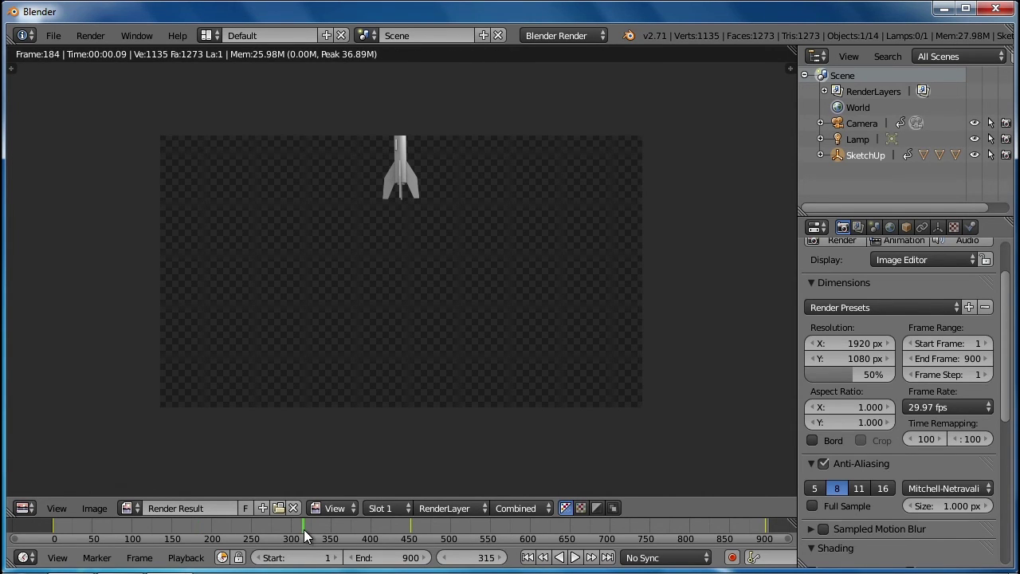
pyautogui.press('F12')
pyautogui.press('F12')
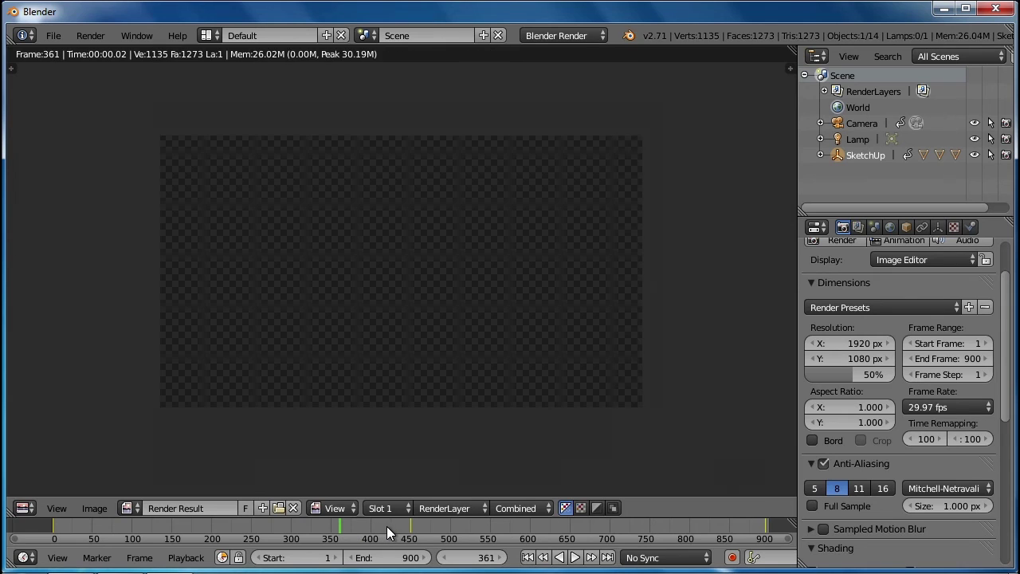
pyautogui.click(386, 526)
pyautogui.press('F12')
pyautogui.click(413, 526)
pyautogui.press('F12')
pyautogui.click(434, 526)
pyautogui.press('F12')
# Test-render frames 240, 272, 329, around 390, and 451 to check the rocket pose.
pyautogui.press('F12')
pyautogui.click(282, 524)
pyautogui.press('F12')
pyautogui.press('F12')
pyautogui.click(244, 528)
pyautogui.press('F12')
pyautogui.click(270, 530)
pyautogui.press('F12')
pyautogui.click(314, 530)
pyautogui.press('F12')
pyautogui.click(360, 533)
pyautogui.press('F12')
pyautogui.click(411, 532)
pyautogui.press('F12')
pyautogui.press('F12')
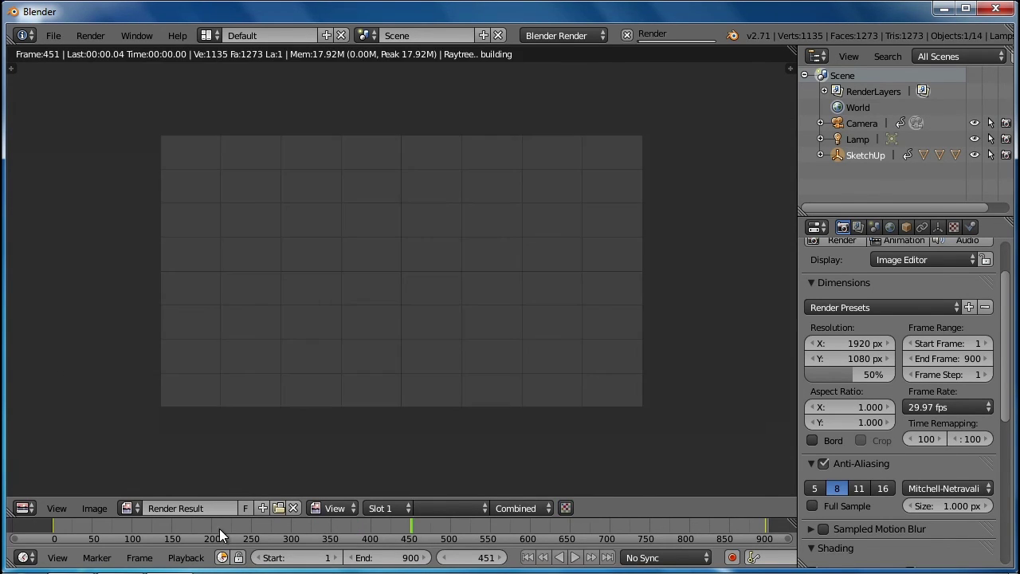
# Set the current frame to 267 and return from the render result to the 3D viewport.
pyautogui.click(268, 530)
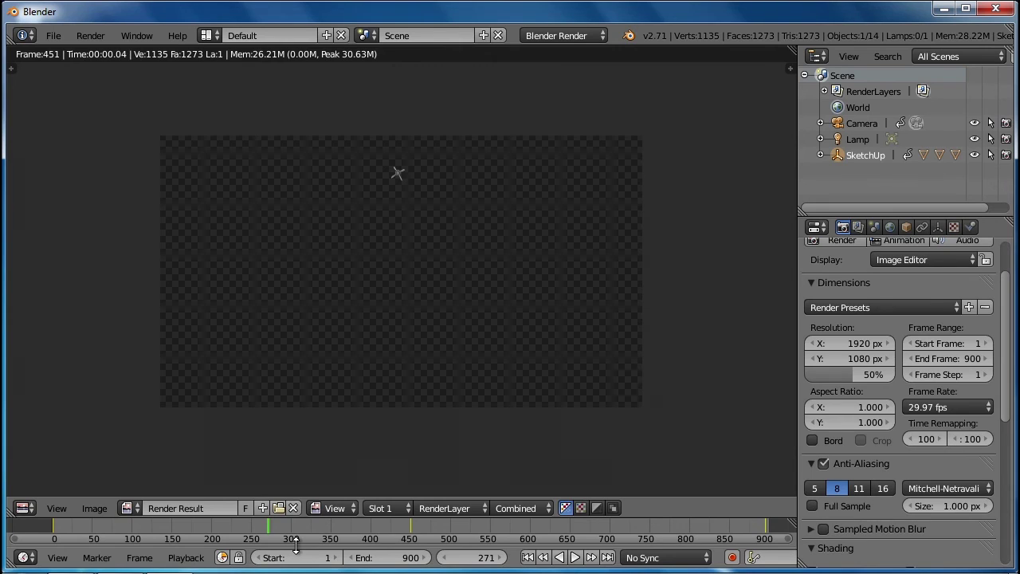
pyautogui.click(265, 527)
pyautogui.click(311, 397)
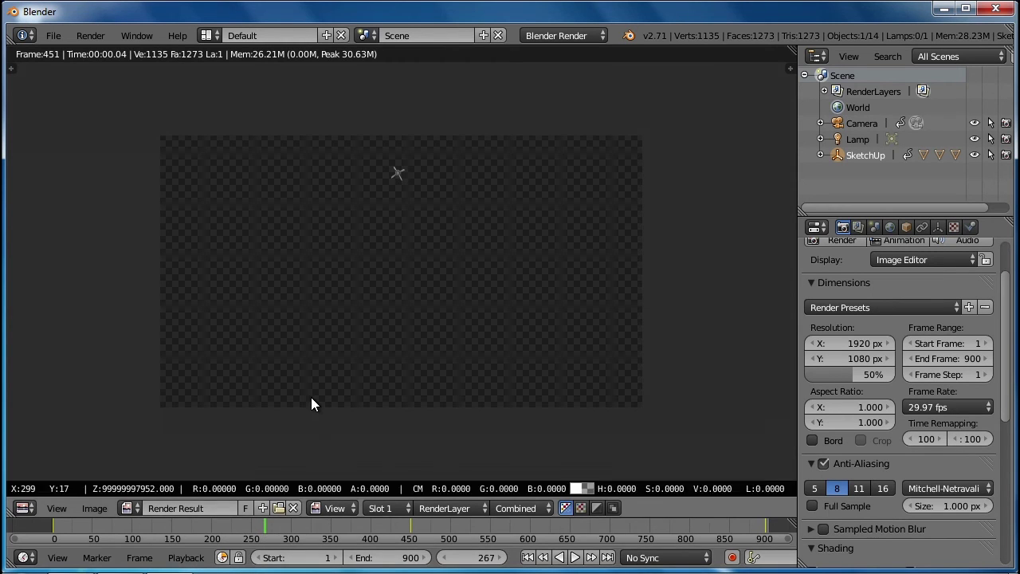
pyautogui.press('Escape')
pyautogui.moveTo(270, 531); pyautogui.dragTo(266, 533)
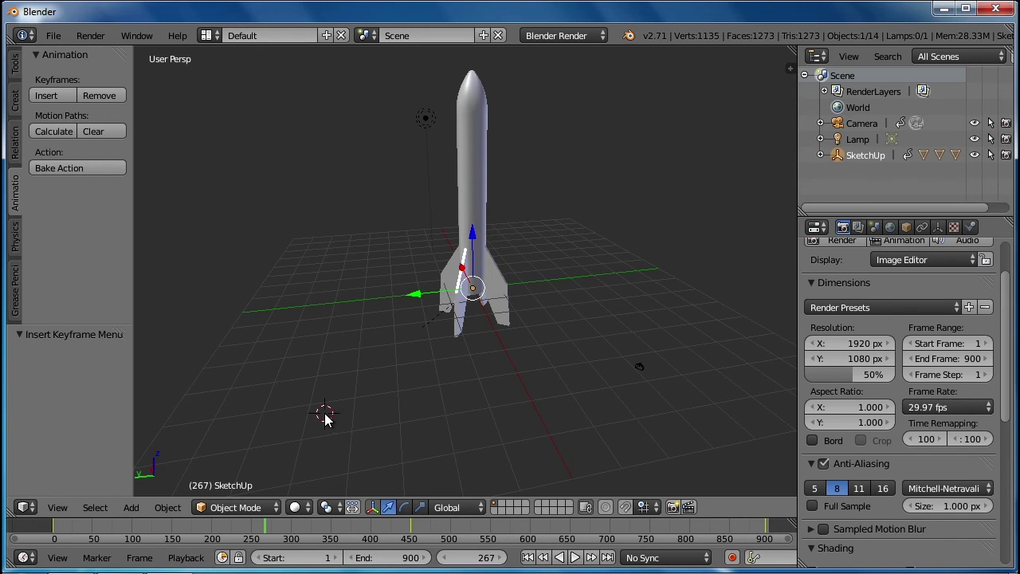
# Orbit and zoom the viewport to see the rocket and grid from above.
pyautogui.scroll(-3, 327, 410)
pyautogui.moveTo(330, 405); pyautogui.dragTo(508, 378, button='middle')
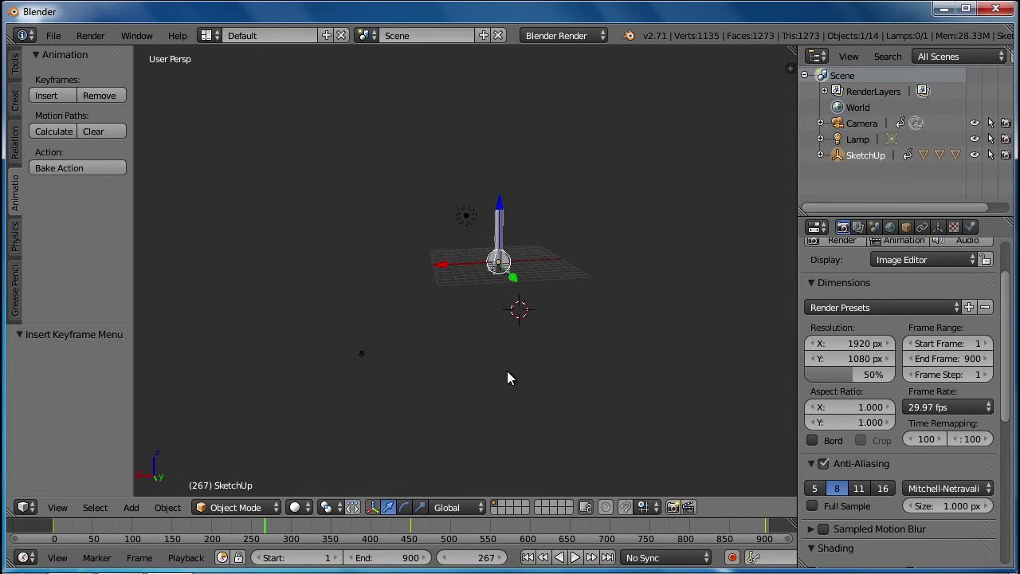
pyautogui.press('KP_8')
pyautogui.press('KP_8')
pyautogui.press('KP_4')
pyautogui.press('KP_4')
pyautogui.press('KP_4')
pyautogui.press('KP_4')
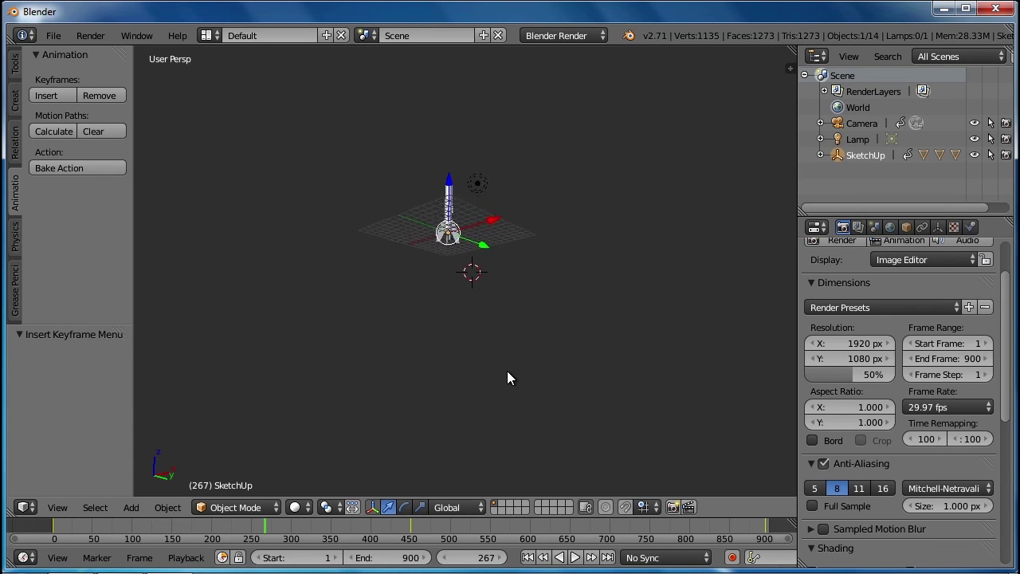
pyautogui.press('KP_2')
pyautogui.press('KP_2')
pyautogui.press('KP_6')
pyautogui.press('KP_6')
pyautogui.press('KP_6')
pyautogui.press('KP_6')
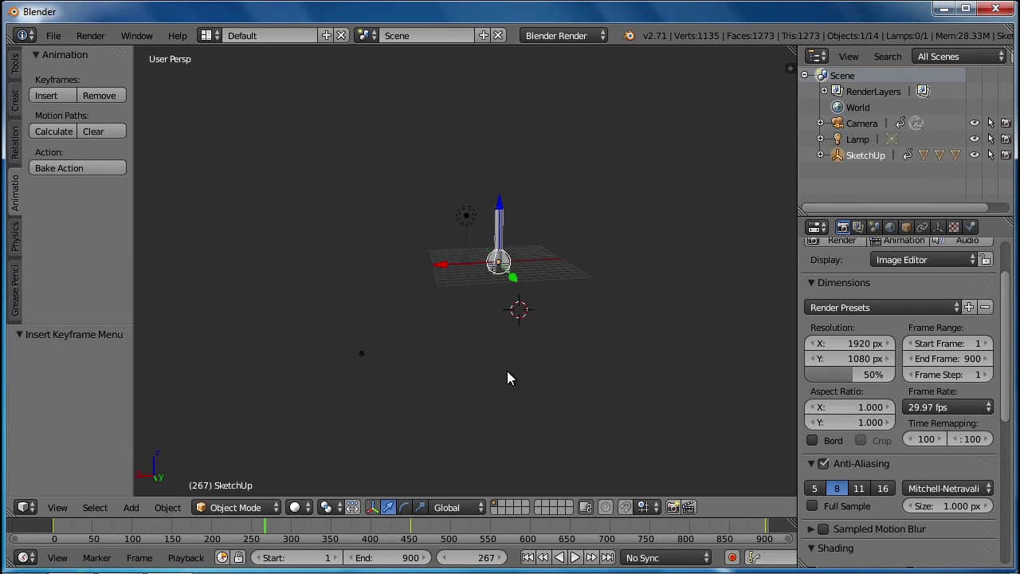
pyautogui.moveTo(492, 375); pyautogui.dragTo(431, 353, button='middle')
pyautogui.scroll(-3, 434, 353)
pyautogui.scroll(2, 449, 350)
# Select and reposition the camera, then align it to the current view with Ctrl+Alt+Numpad0.
pyautogui.hotkey('ctrl', 'z')
pyautogui.rightClick(450, 229)
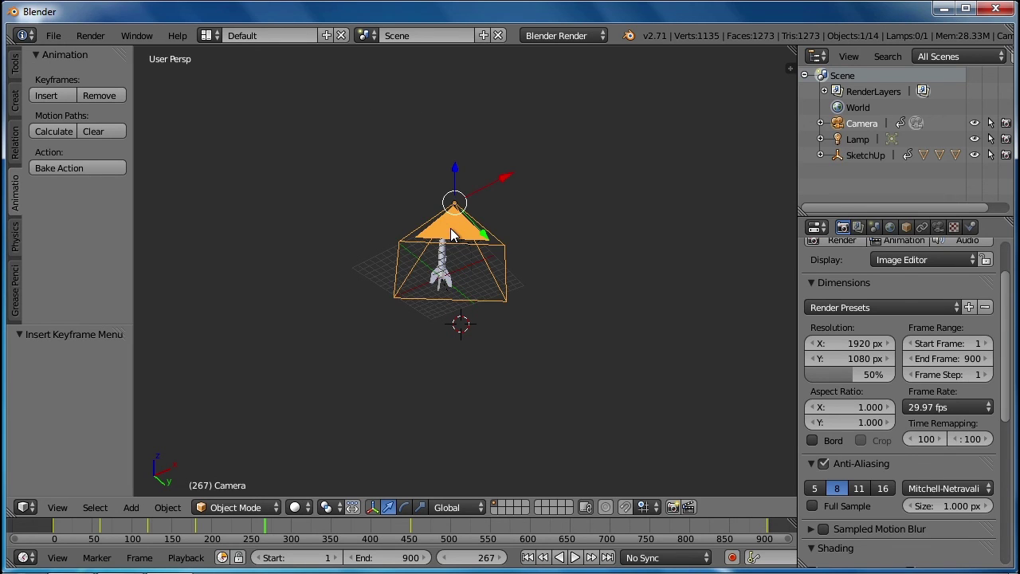
pyautogui.hotkey('ctrl', 'z')
pyautogui.hotkey('ctrl', 'z')
pyautogui.hotkey('ctrl', 'z')
pyautogui.hotkey('ctrl', 'z')
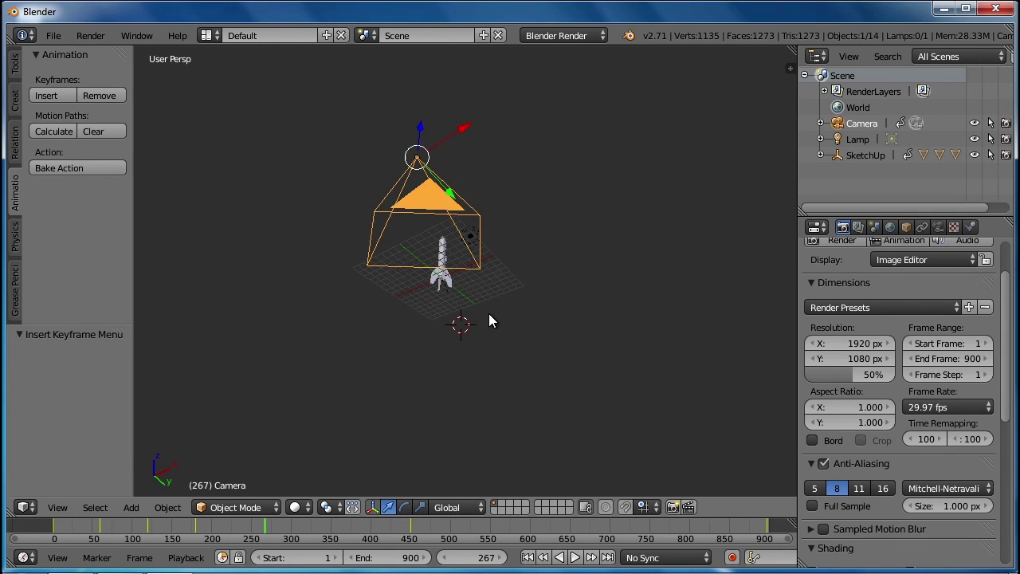
pyautogui.hotkey('ctrl', 'z')
pyautogui.hotkey('ctrl', 'z')
pyautogui.hotkey('ctrl', 'z')
pyautogui.hotkey('ctrl', 'z')
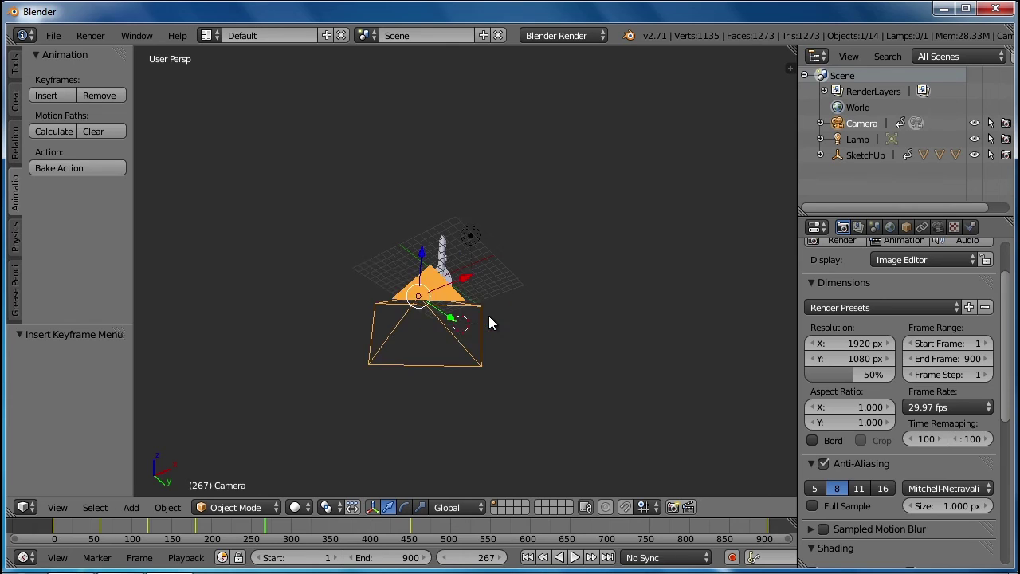
pyautogui.hotkey('ctrl', 'z')
pyautogui.hotkey('ctrl', 'z')
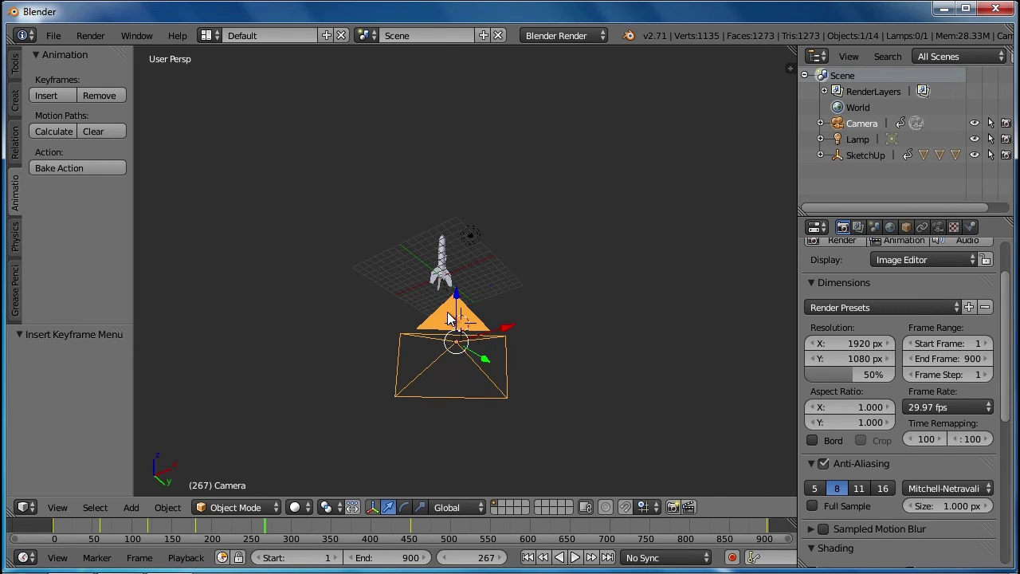
pyautogui.hotkey('ctrl', 'z')
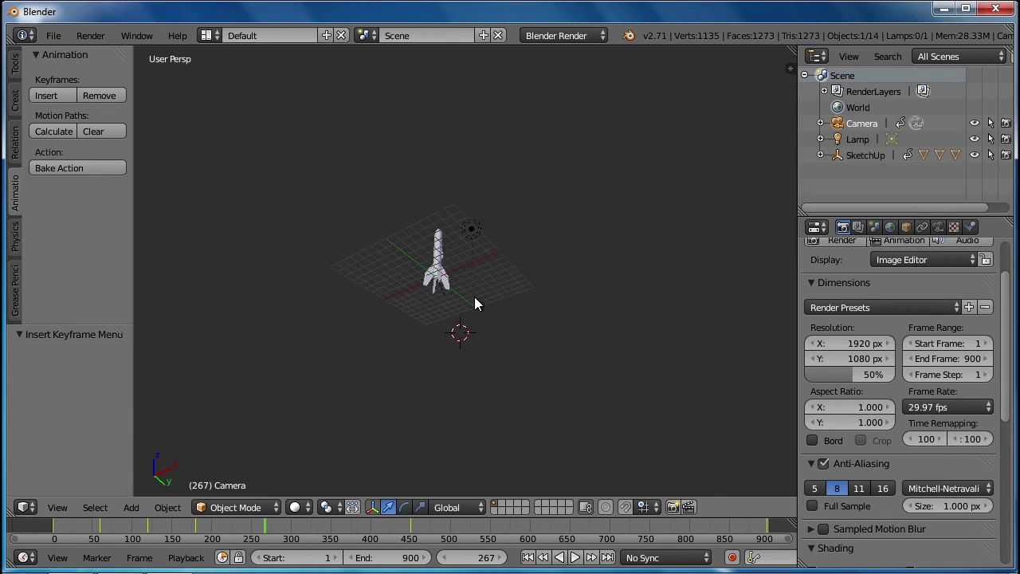
pyautogui.moveTo(474, 296); pyautogui.dragTo(502, 351, button='middle')
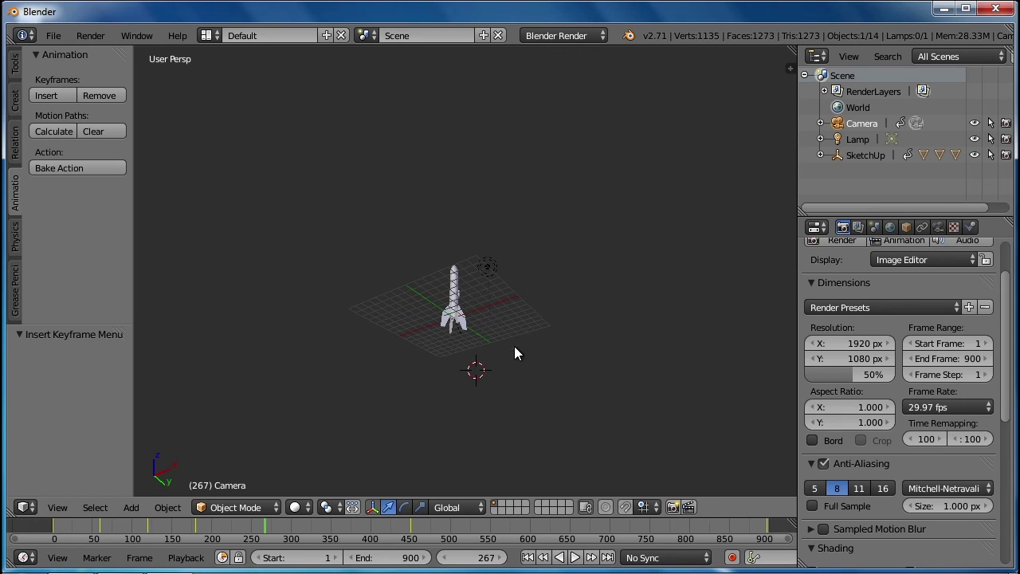
pyautogui.press('ctrl+alt+KP_0')
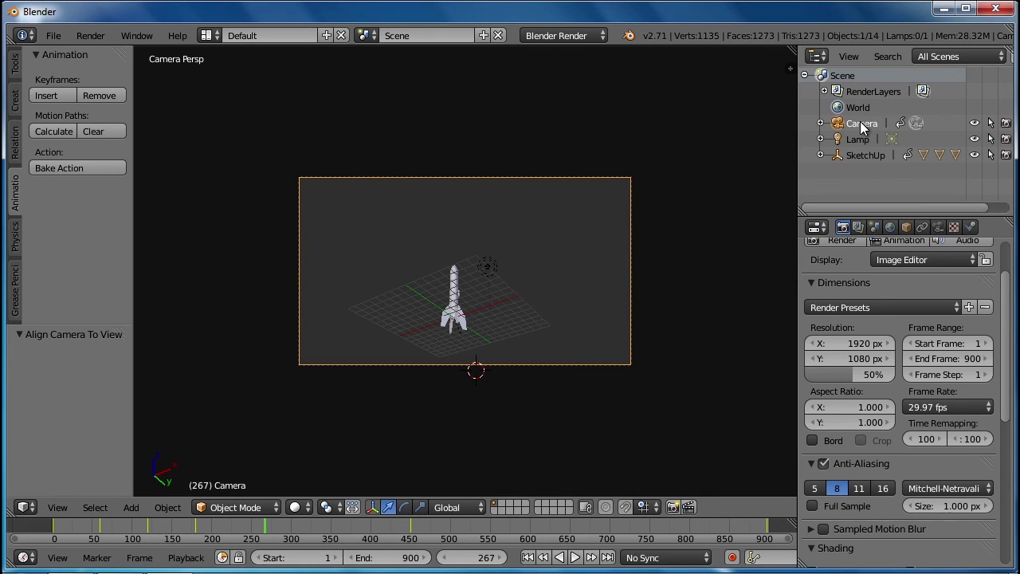
# Insert Location and Rotation keyframes for the camera at frame 267.
pyautogui.click(44, 95)
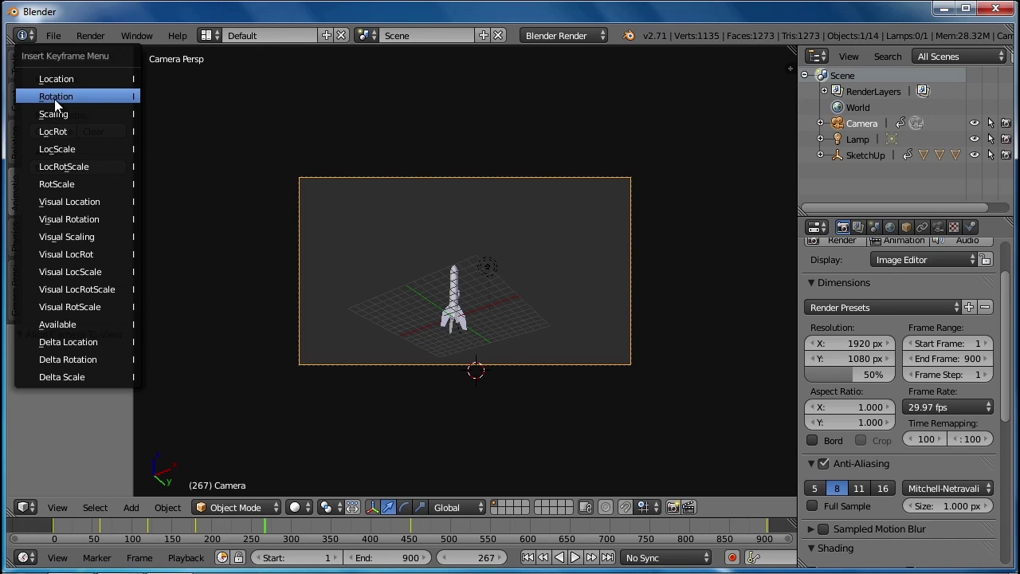
pyautogui.click(49, 90)
pyautogui.click(49, 91)
pyautogui.click(64, 111)
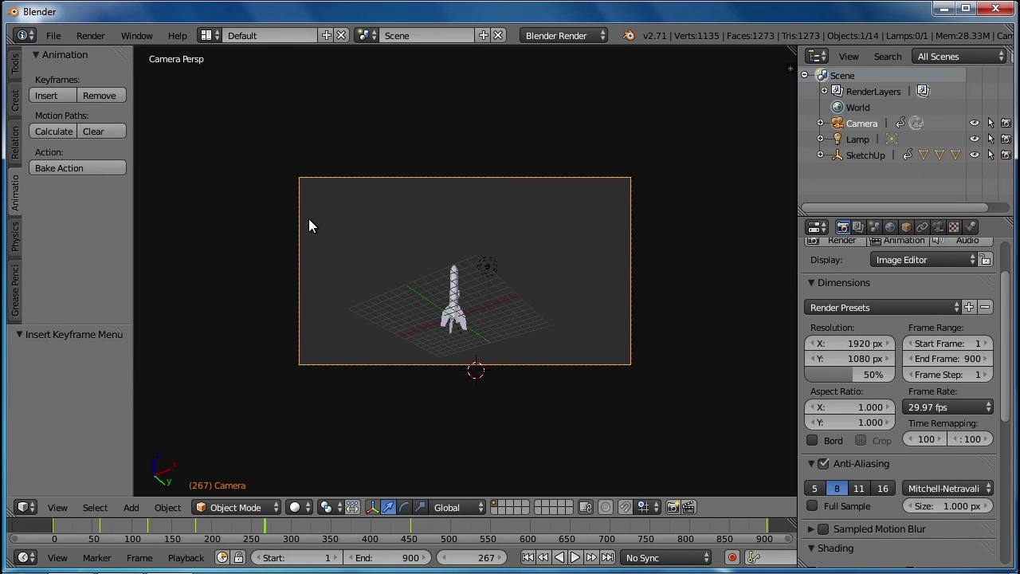
# Scrub the timeline from frame 57 through the later frames to preview the camera move.
pyautogui.moveTo(406, 525); pyautogui.dragTo(496, 539)
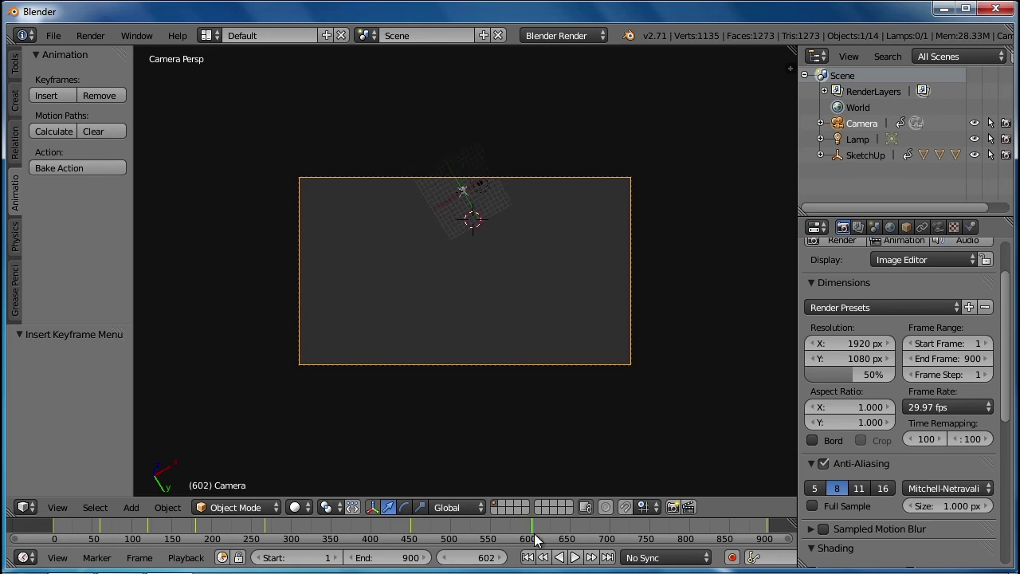
pyautogui.moveTo(639, 545); pyautogui.dragTo(759, 534)
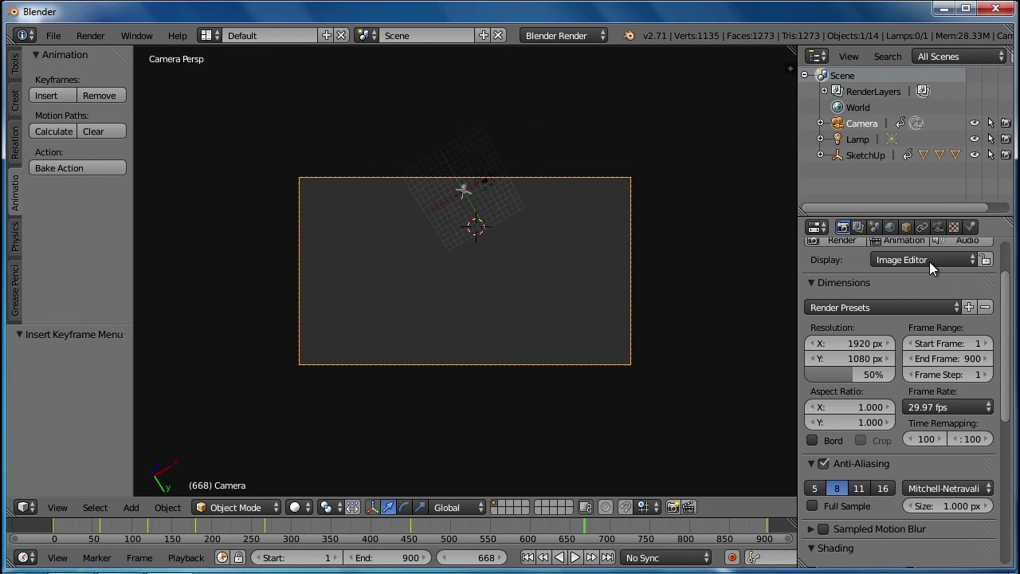
pyautogui.scroll(3, 929, 261)
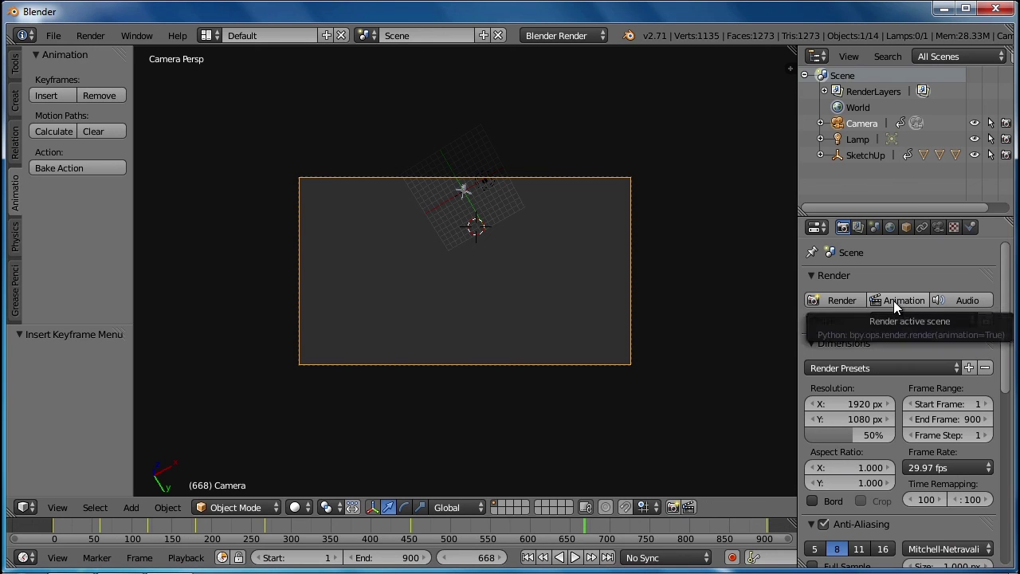
# Leave the camera view and launch the Animation render of all 900 frames.
pyautogui.moveTo(754, 312); pyautogui.dragTo(749, 314, button='middle')
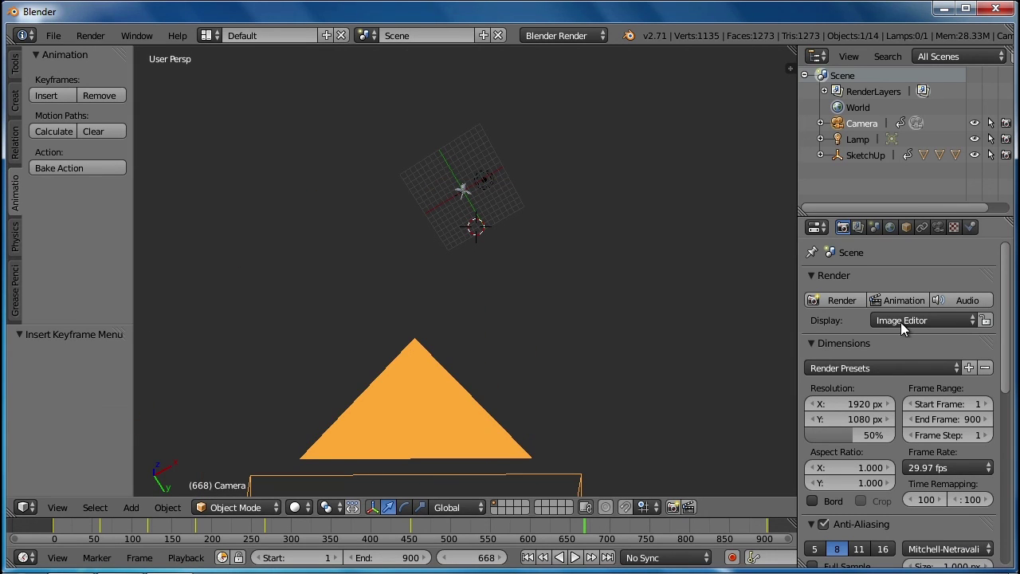
pyautogui.click(907, 300)
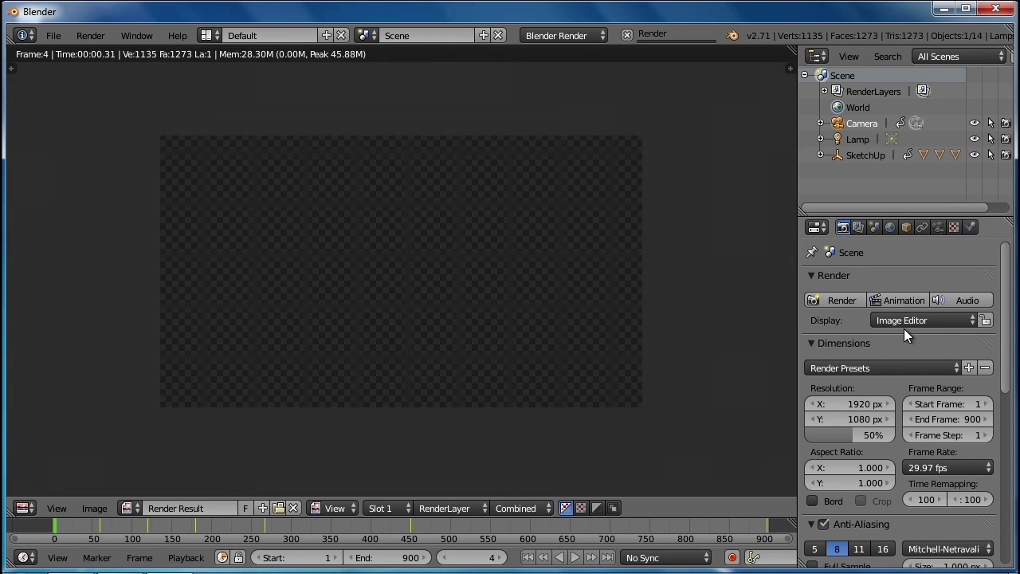